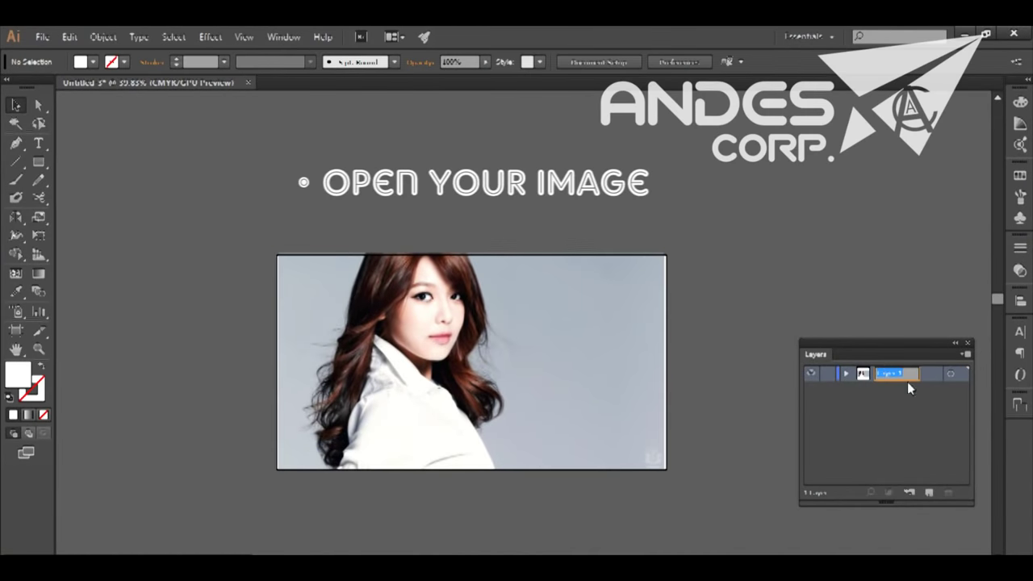
Rename Layer 1 to 'jpeg' and add a 'line art' layer above it for tracing.
type("jpeg")
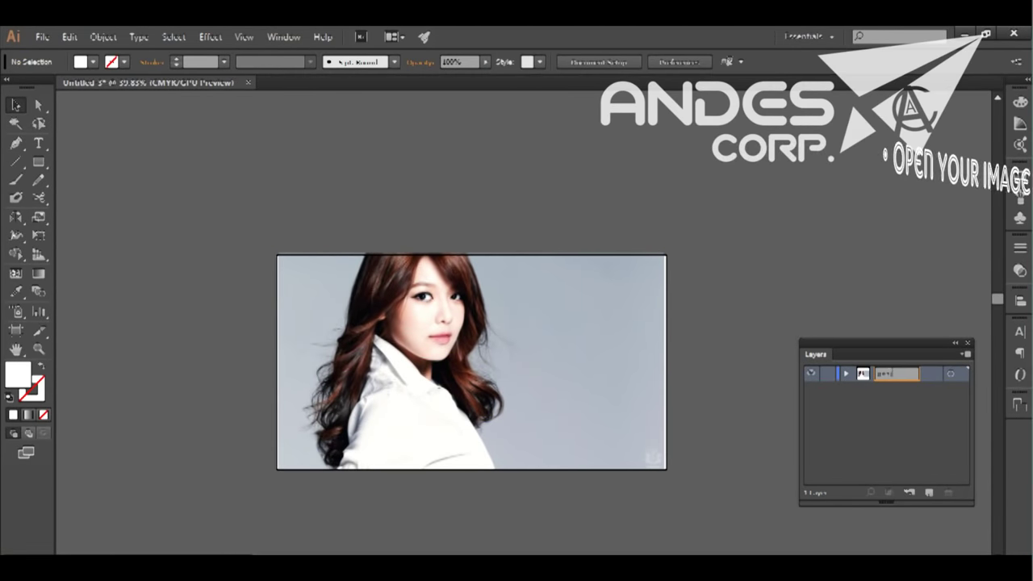
key("Return")
left_click(929, 493)
double_click(888, 373)
type("line art")
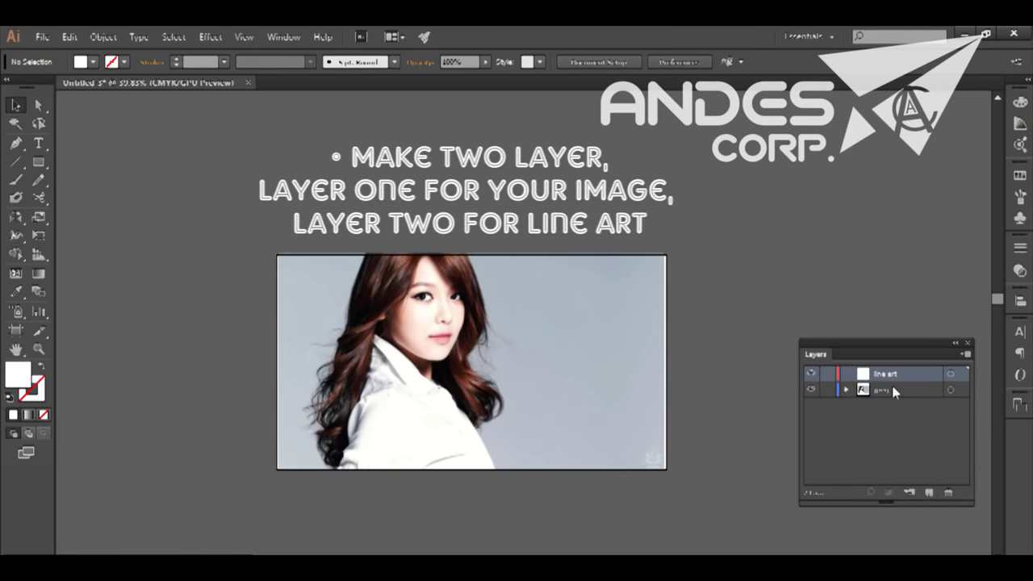
left_click(18, 146)
Zoom into the left eye and set fill to None with a black 0.1 mm stroke.
key("z")
left_click_drag(358, 242, 402, 234)
left_click_drag(523, 317, 543, 301)
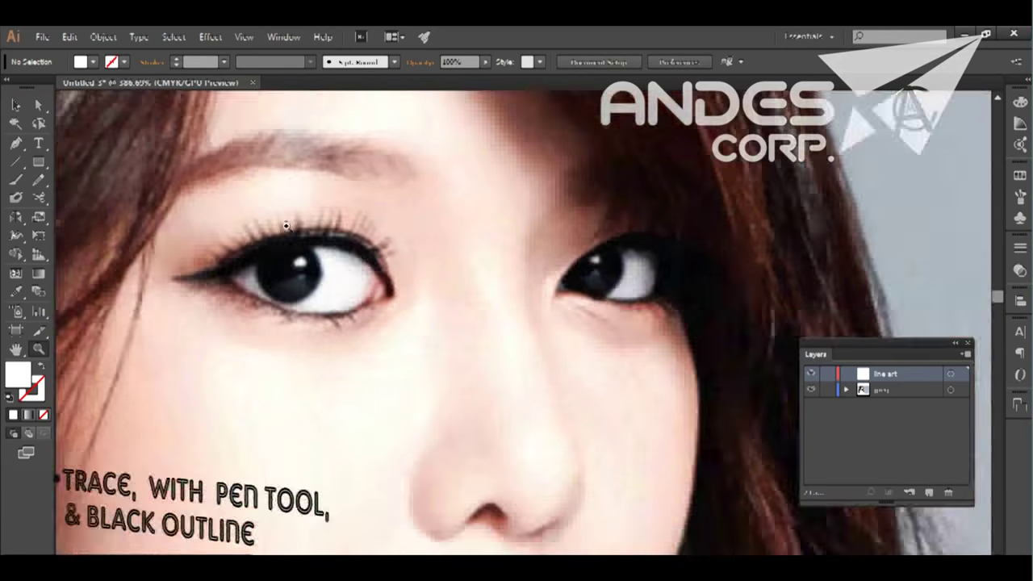
key("p")
left_click(93, 61)
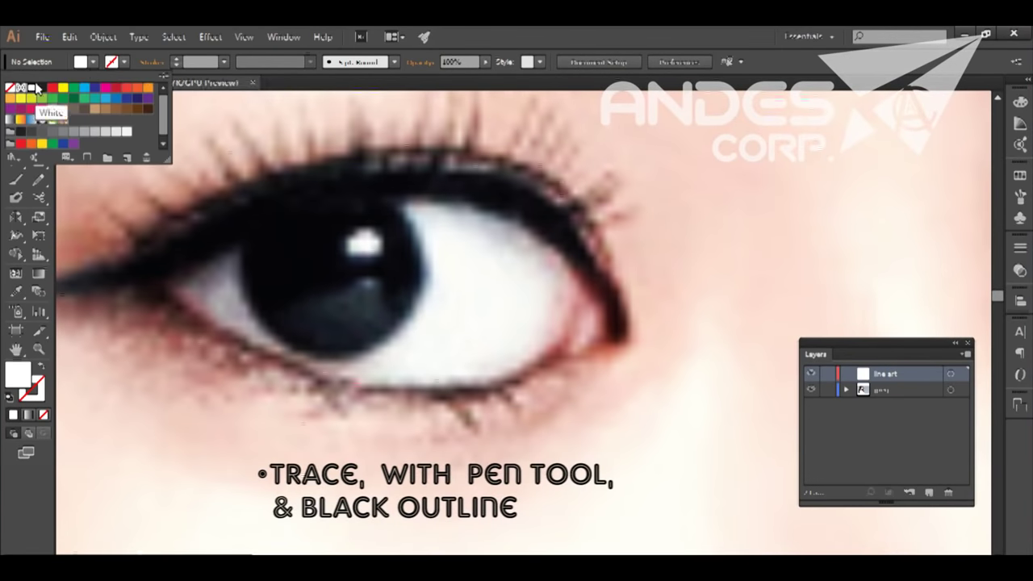
left_click(37, 105)
left_click(107, 77)
left_click(124, 61)
left_click(37, 105)
left_click(92, 61)
left_click(10, 88)
left_click(224, 61)
left_click(234, 79)
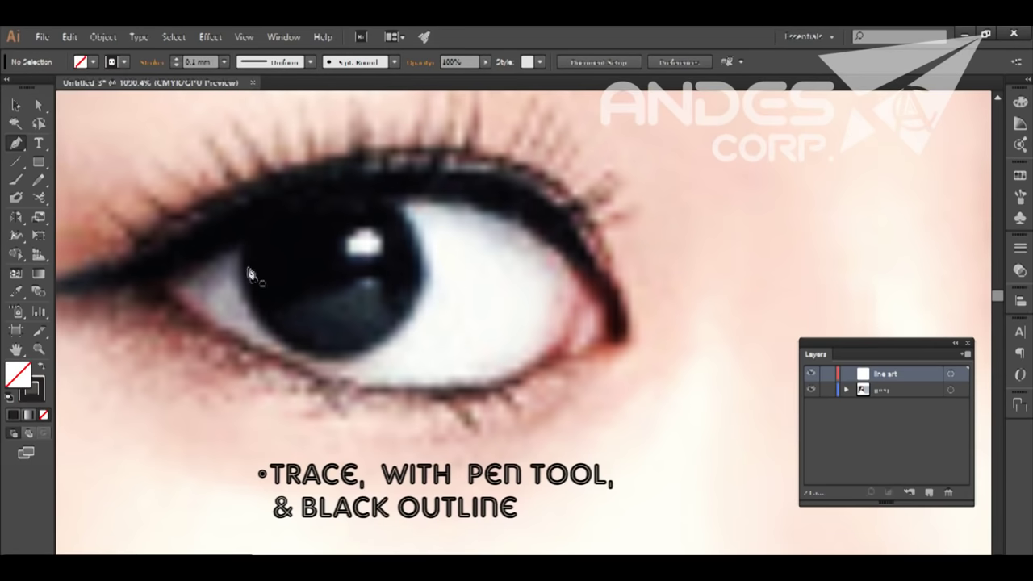
Begin the eye outline with curved anchors around the iris's lower edge and top.
left_click_drag(339, 354, 390, 355)
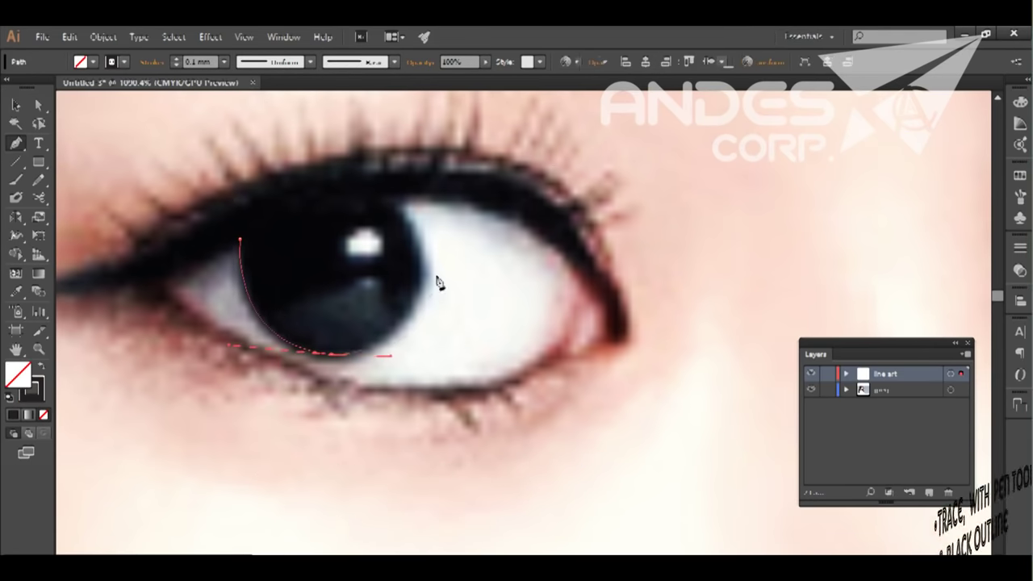
left_click(396, 197)
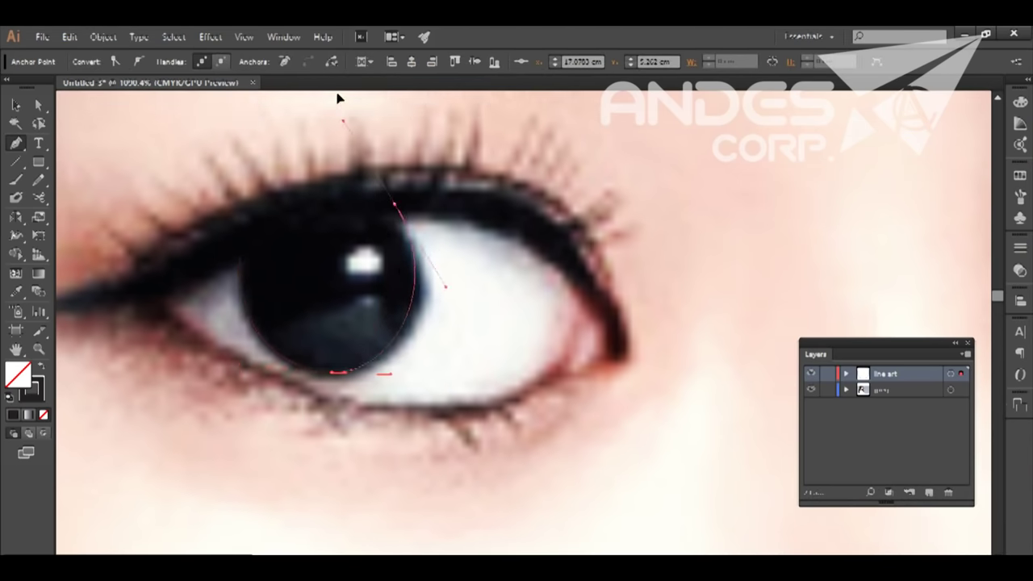
scroll(335, 170, "up", 3)
scroll(483, 311, "down", 3)
scroll(670, 318, "left", 2)
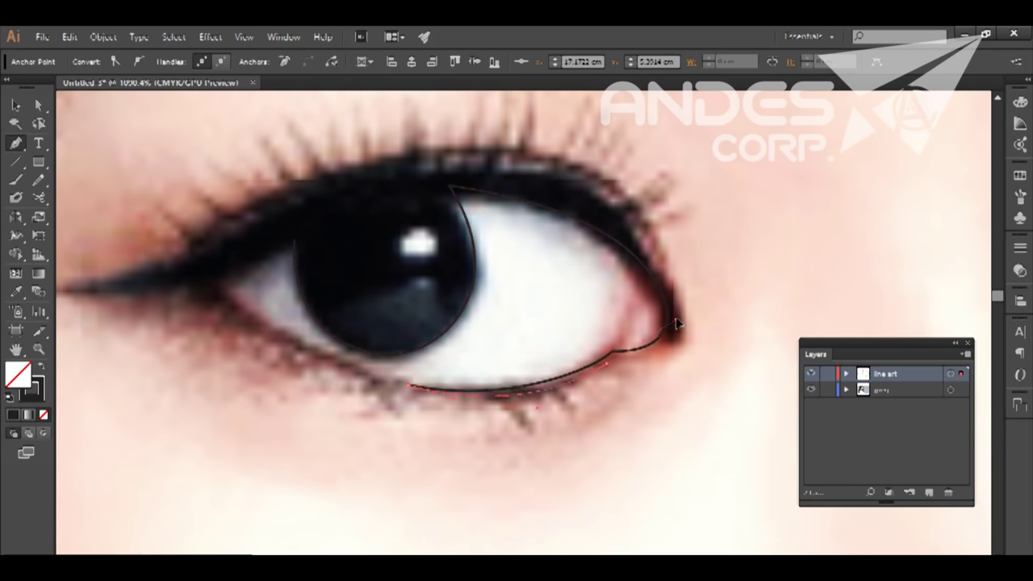
left_click_drag(692, 329, 681, 269)
scroll(680, 269, "up", 2)
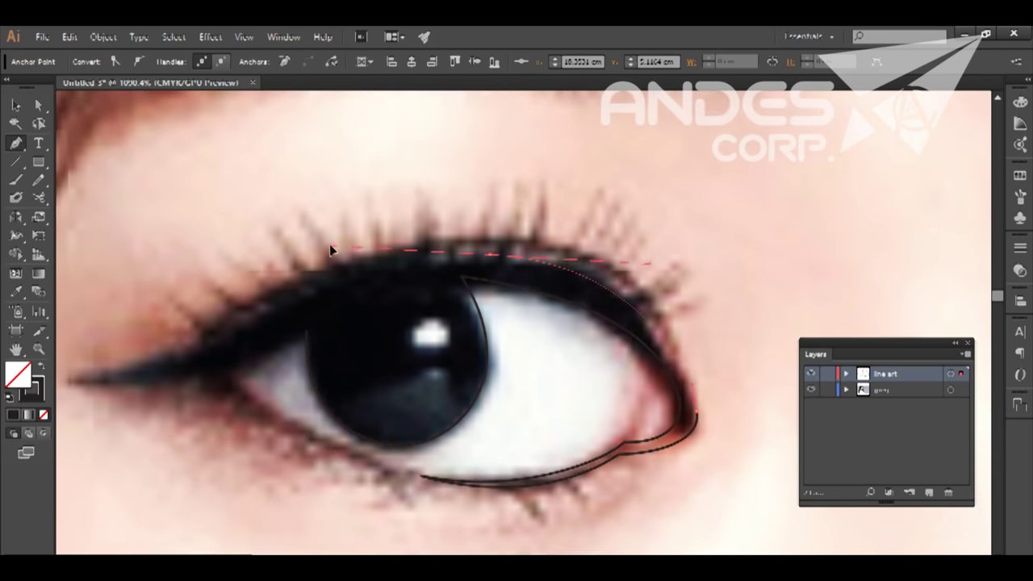
scroll(380, 252, "left", 5)
scroll(379, 252, "down", 1)
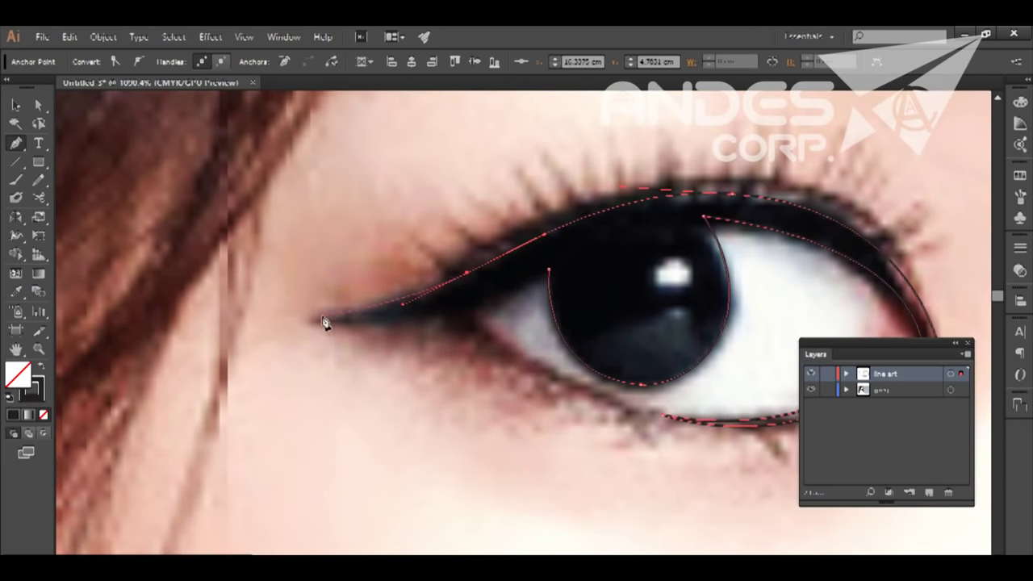
Continue the outline from the inner corner along the lower lid back to the iris top.
left_click_drag(320, 315, 434, 321)
scroll(506, 357, "down", 1)
scroll(506, 357, "right", 1)
left_click_drag(575, 370, 664, 387)
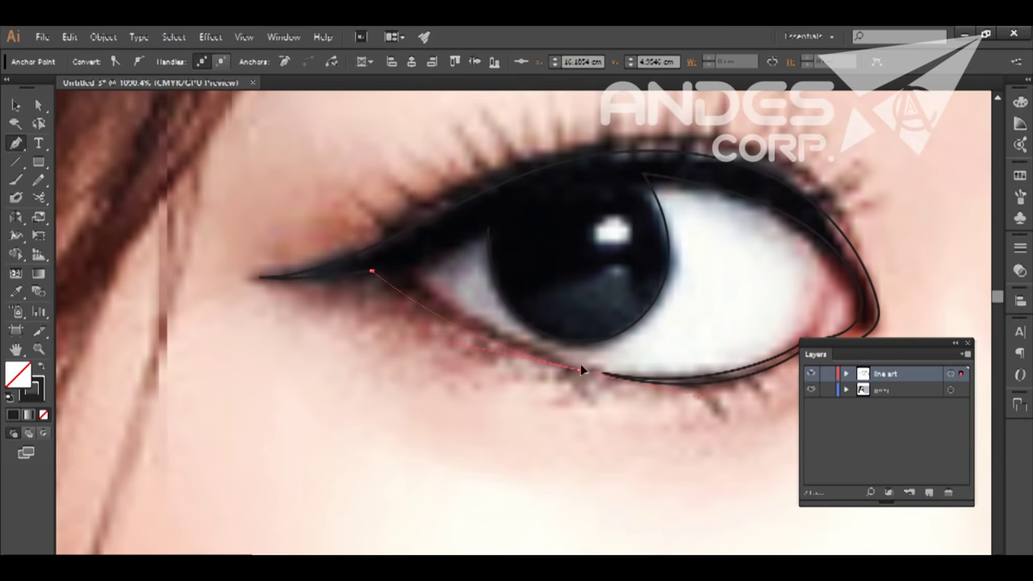
scroll(457, 380, "up", 2)
scroll(457, 380, "left", 1)
left_click(512, 319)
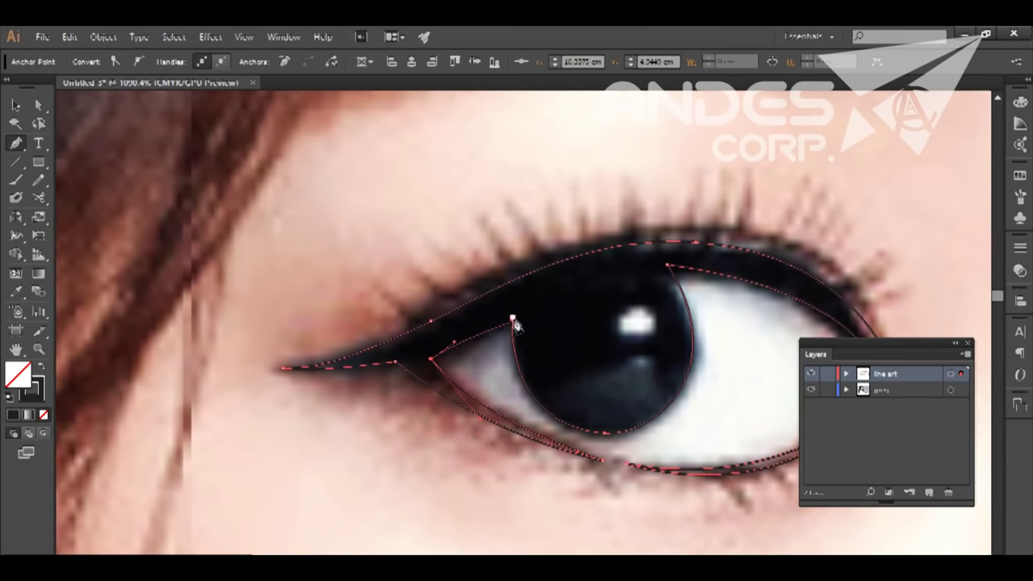
Trace the upper lash line and close its shape.
scroll(485, 331, "right", 3)
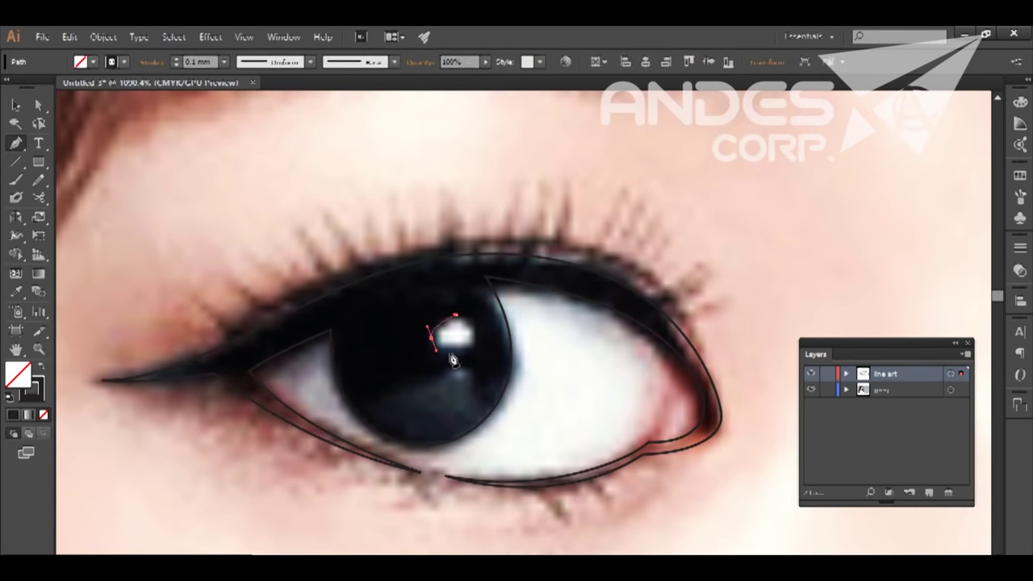
scroll(468, 331, "up", 1)
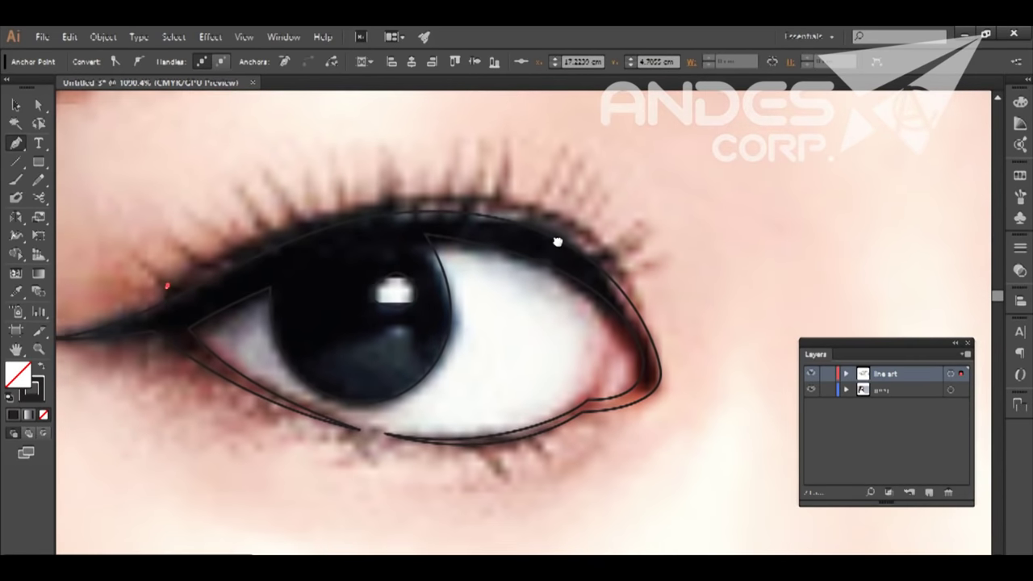
left_click_drag(634, 269, 752, 441)
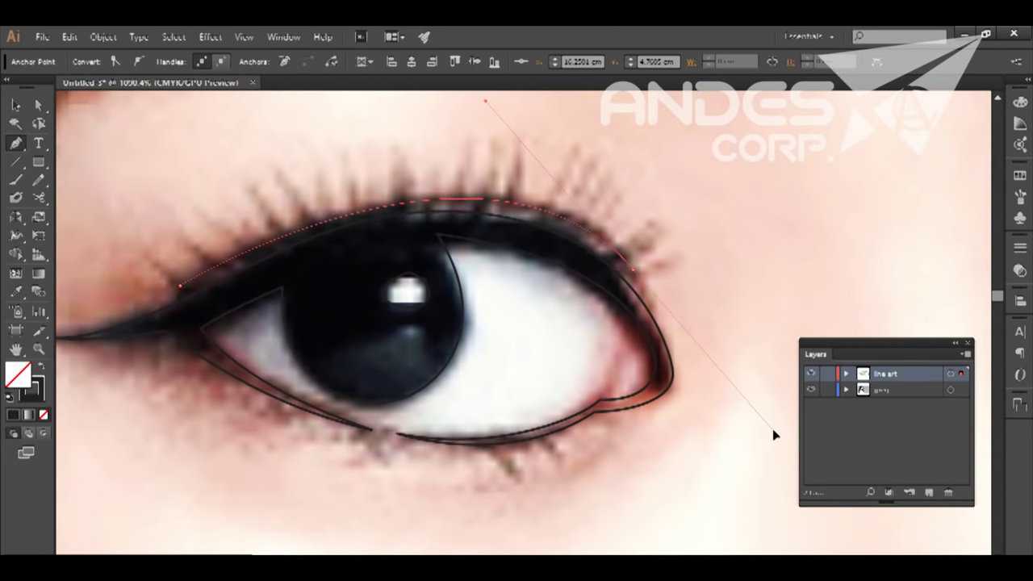
scroll(590, 221, "left", 3)
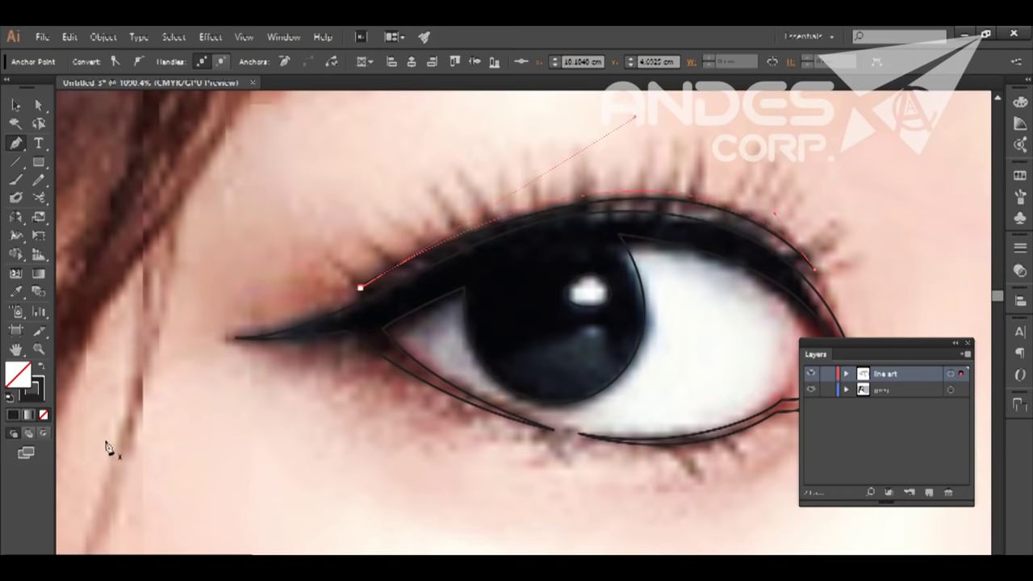
left_click_drag(712, 163, 541, 229)
left_click_drag(562, 281, 535, 227)
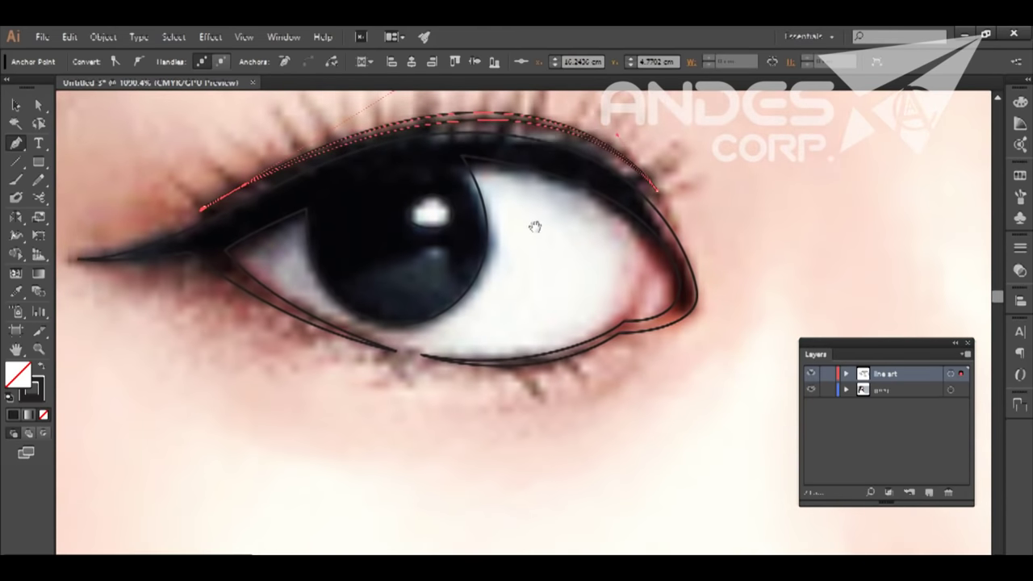
left_click(565, 356)
Draw a small lower lash shape under the lid, filled solid black.
left_click(578, 376)
left_click_drag(563, 353, 547, 358)
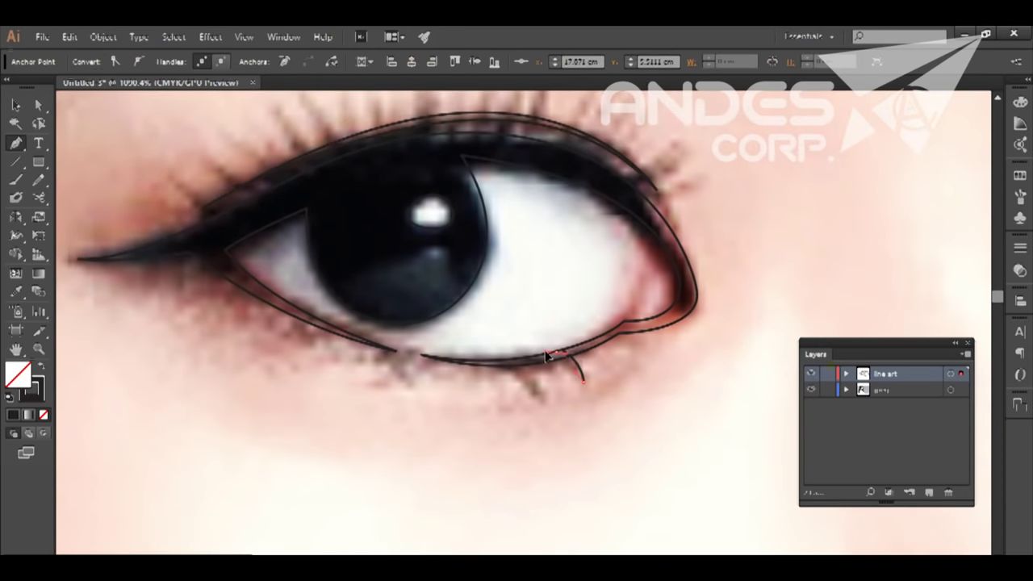
key("shift+x")
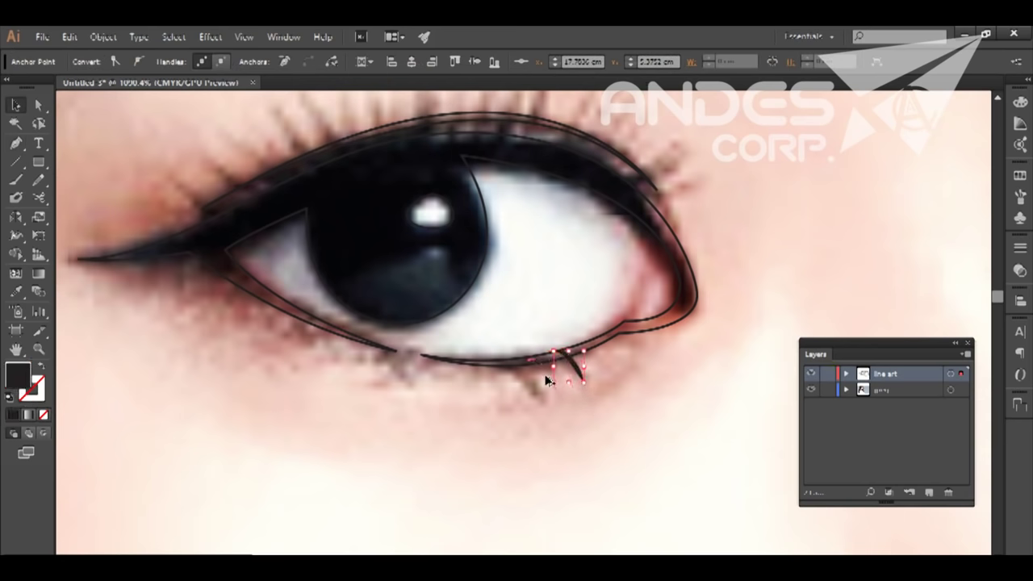
left_click(578, 383)
mouse_move(643, 443)
left_mouse_down()
mouse_move(504, 343)
mouse_move(570, 293)
mouse_move(613, 282)
left_mouse_up()
Copy the lower lash into three parallel lower lashes, then zoom to the upper lid.
key("v")
left_click_drag(503, 304, 463, 384)
key("ctrl+a")
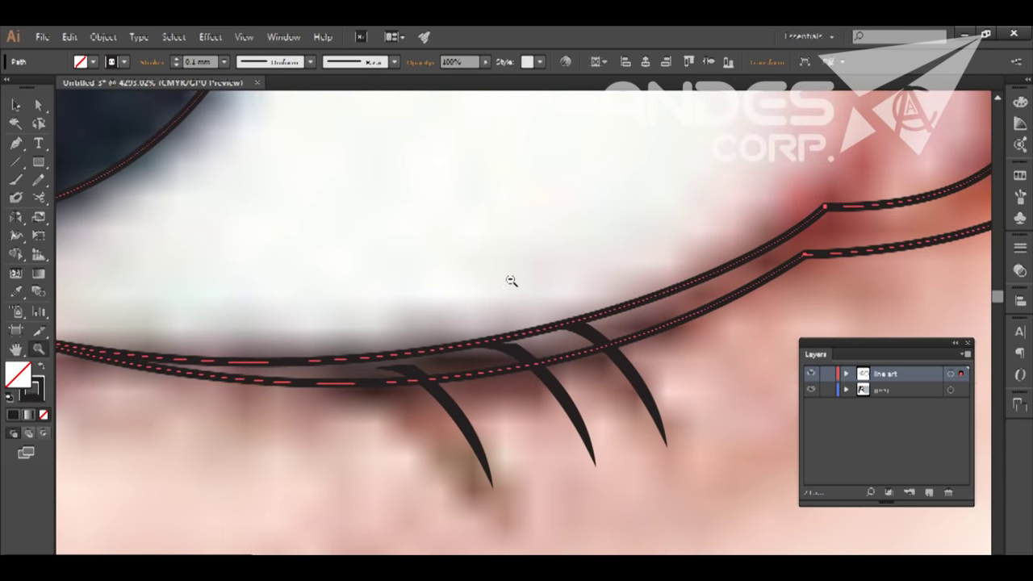
key("ctrl+0")
key("z")
left_click_drag(522, 305, 533, 296)
key("ctrl+minus")
key("ctrl+minus")
key("ctrl+minus")
Draw the first curved upper lash above the lid as a solid black shape.
left_click_drag(516, 337, 501, 248)
left_click_drag(528, 282, 528, 284)
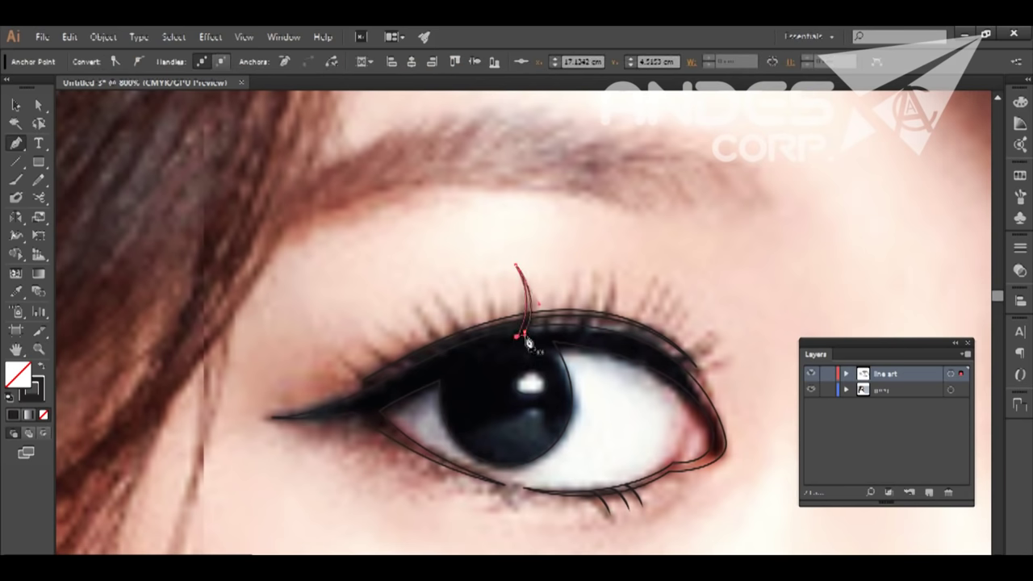
scroll(529, 344, "up", 5)
key("shift+x")
mouse_move(536, 318)
left_mouse_down()
mouse_move(473, 268)
mouse_move(484, 276)
left_mouse_up()
Duplicate the upper lash with Ctrl+D, placing rotated copies along the lid.
key("ctrl+d")
mouse_move(558, 345)
left_mouse_down()
mouse_move(581, 298)
mouse_move(565, 343)
left_mouse_up()
key("ctrl+d")
left_click_drag(657, 334, 618, 373)
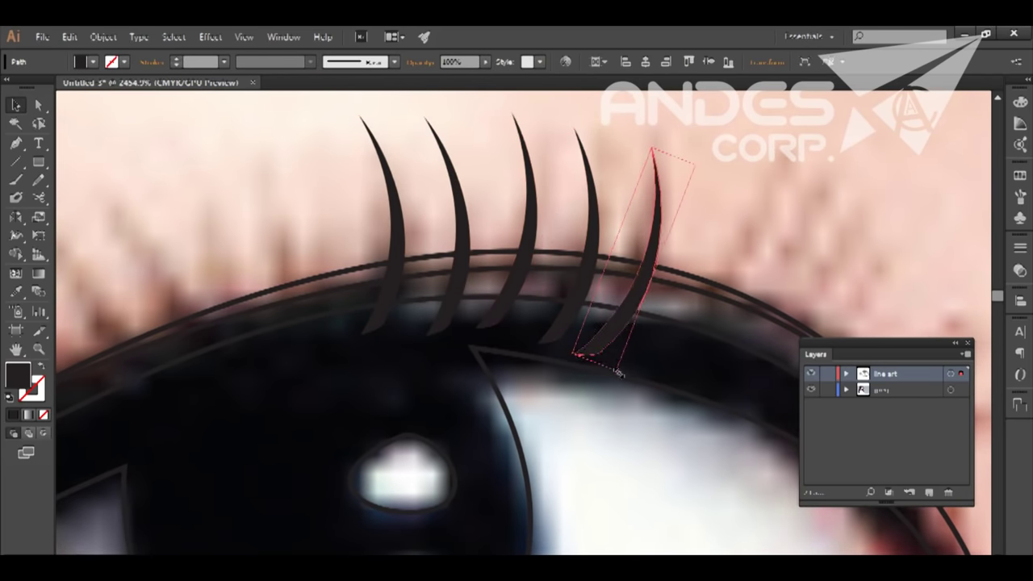
mouse_move(638, 296)
left_mouse_down()
mouse_move(704, 319)
mouse_move(554, 250)
left_mouse_up()
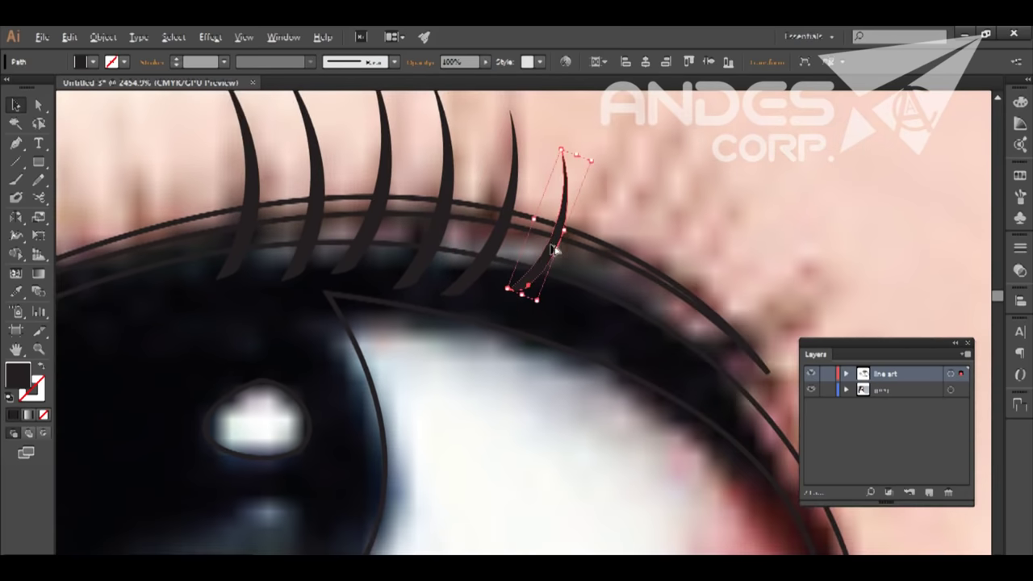
left_click_drag(539, 307, 488, 260)
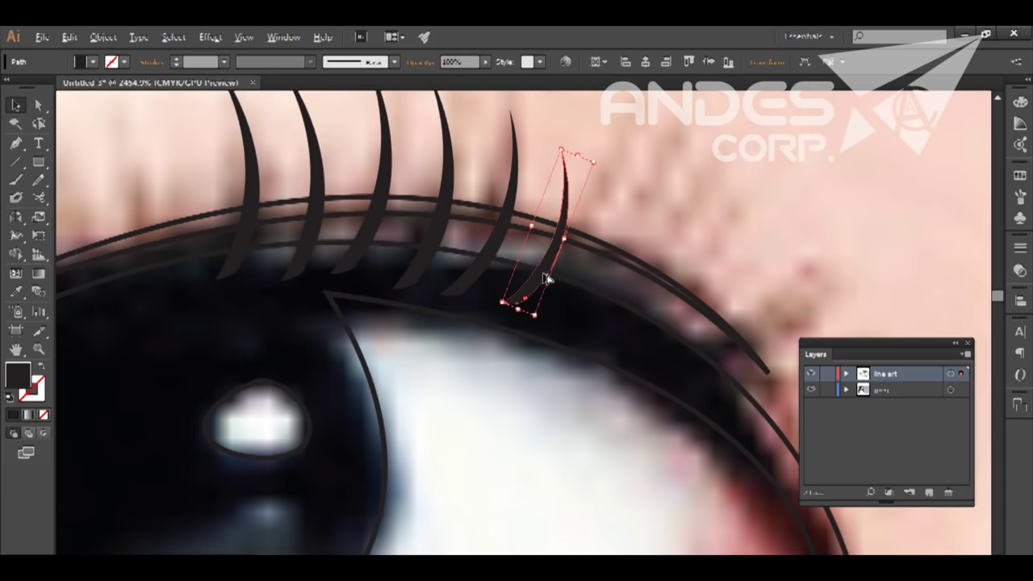
Copy the leftmost lash further toward the inner corner and rotate it to a new angle.
left_click_drag(590, 299, 755, 336)
mouse_move(407, 319)
left_mouse_down()
mouse_move(358, 355)
mouse_move(343, 331)
mouse_move(542, 247)
left_mouse_up()
left_click_drag(517, 323, 477, 356)
left_click_drag(510, 247, 557, 293)
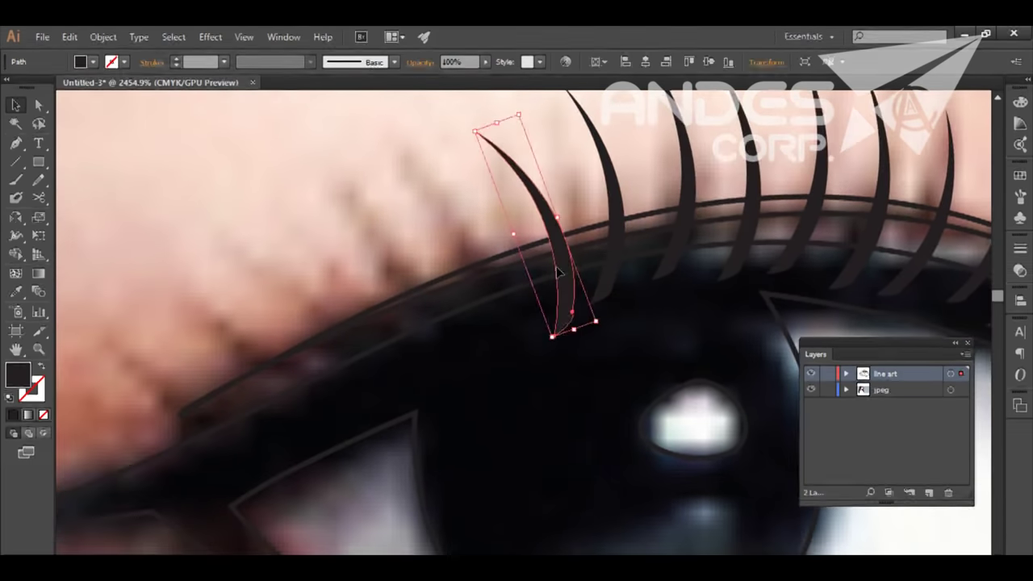
scroll(503, 307, "down", 2)
scroll(514, 291, "down", 5)
scroll(501, 322, "up", 5)
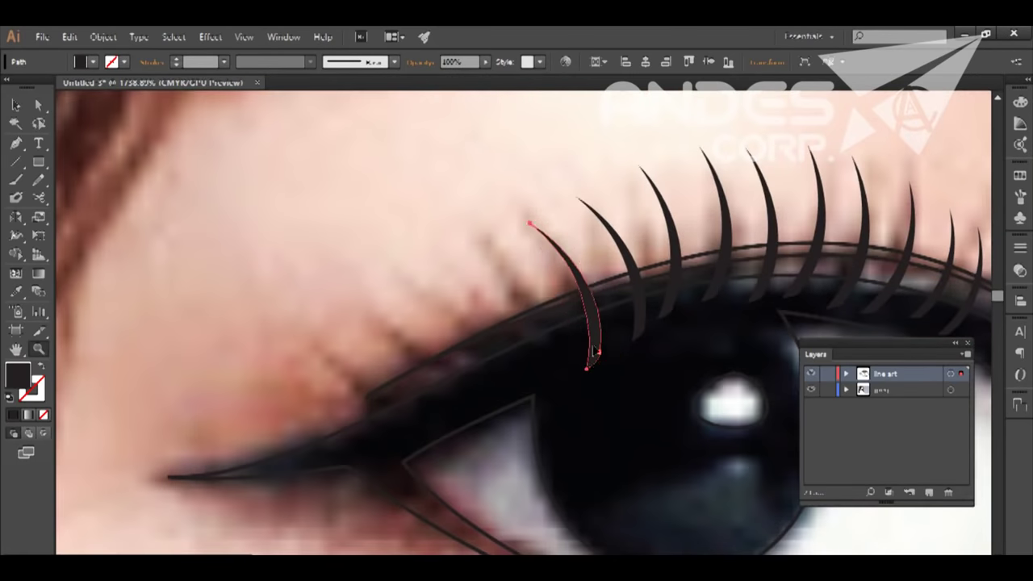
Reshape and rotate the inner-corner lashes so they fan along the lid.
left_click(568, 261)
mouse_move(579, 315)
left_mouse_down()
mouse_move(592, 321)
mouse_move(482, 395)
left_mouse_up()
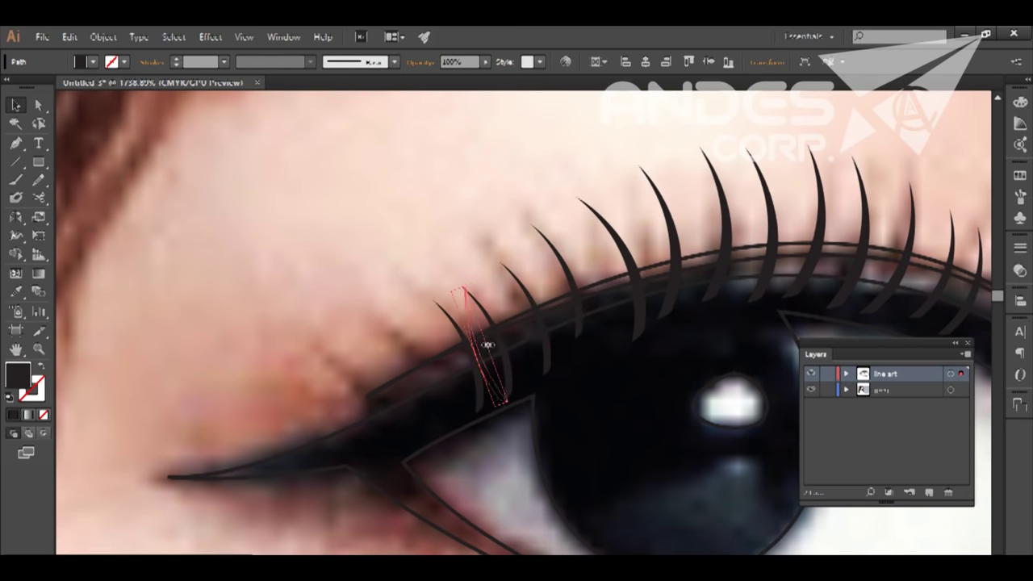
left_click_drag(515, 410, 548, 376)
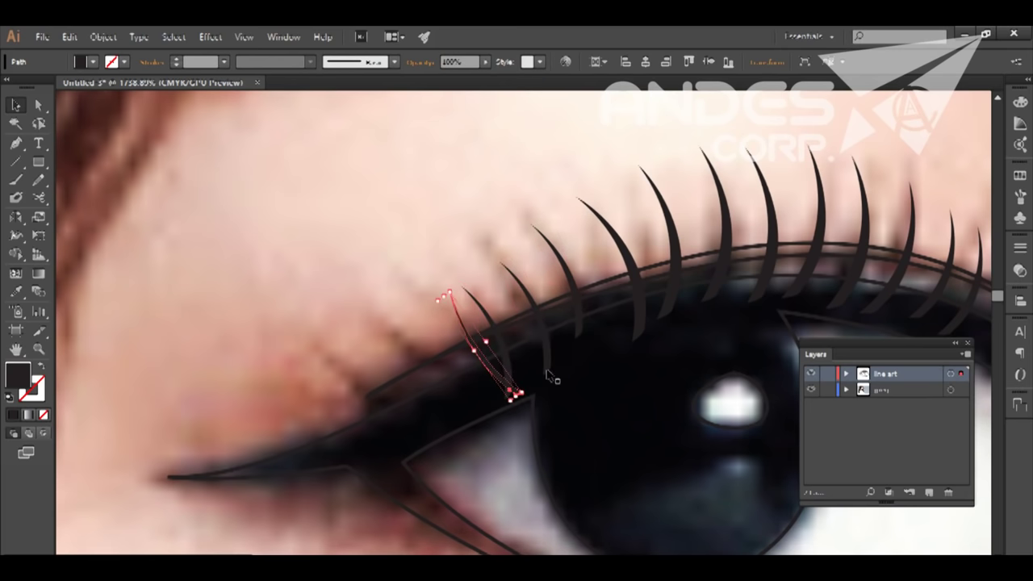
left_click(542, 307)
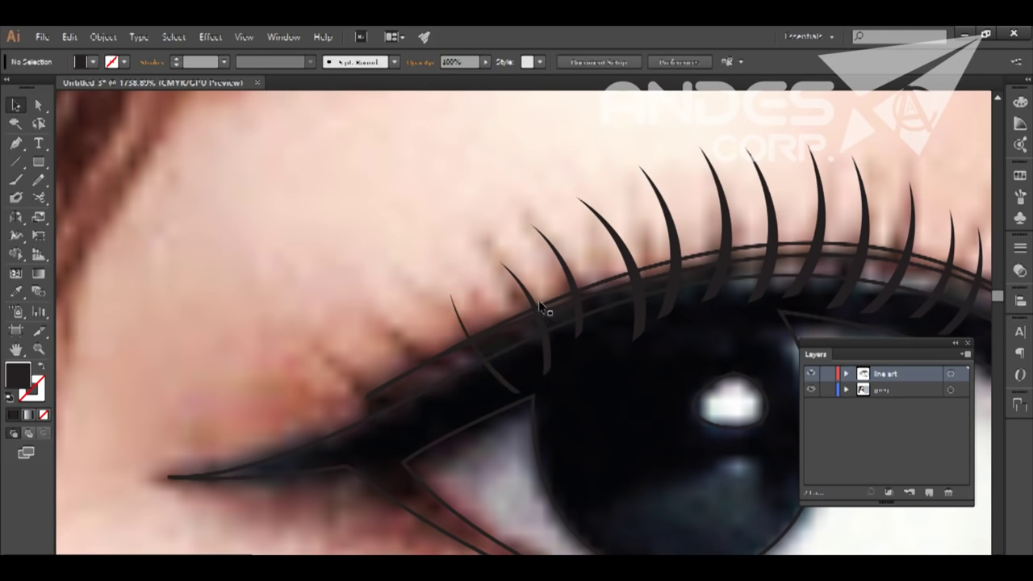
left_click(492, 367)
left_click_drag(518, 393, 537, 367)
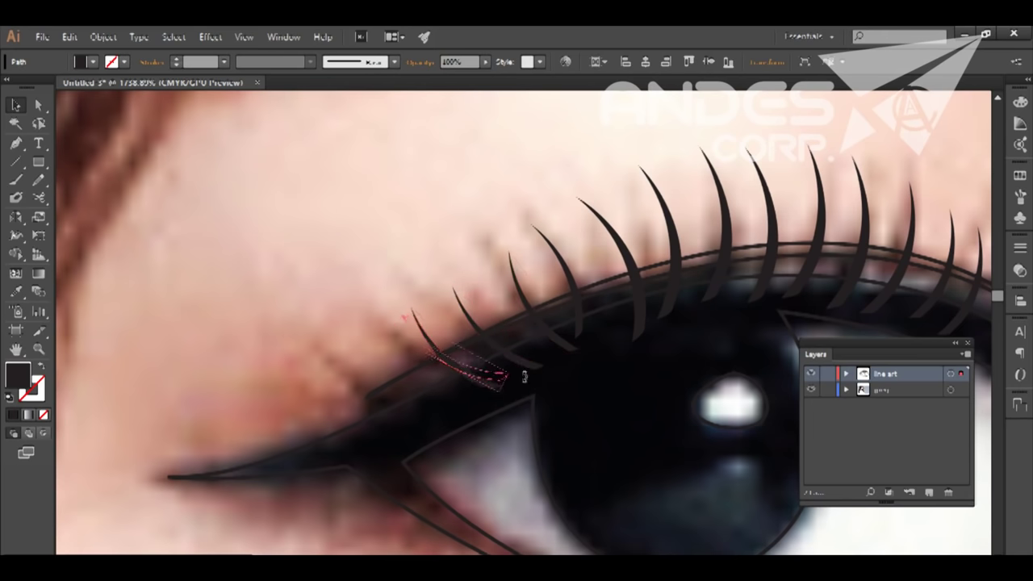
scroll(439, 425, "down", 2)
scroll(439, 420, "down", 6)
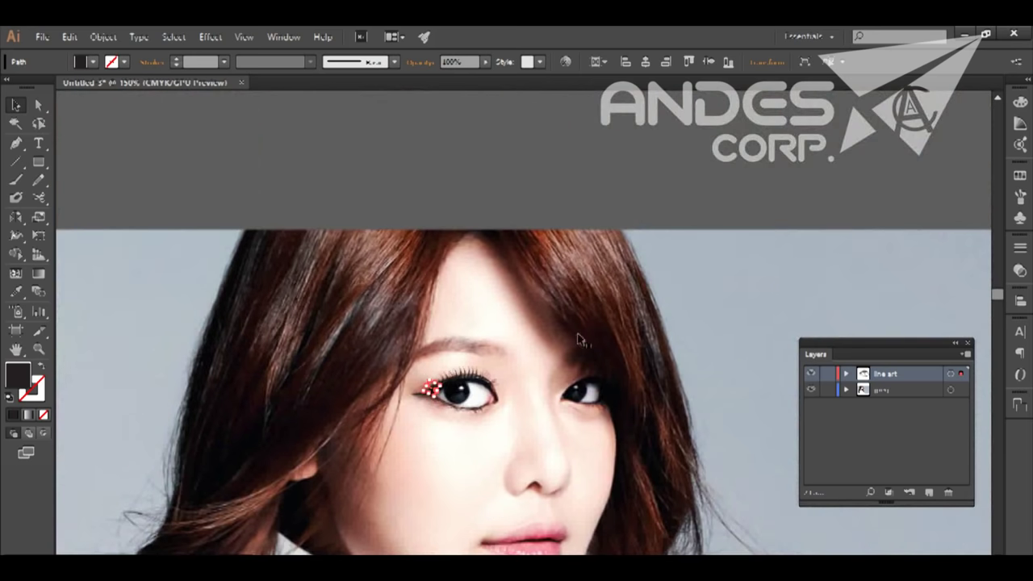
Hide the photo layer and swap the eye outlines to solid black fills.
left_click(812, 389)
scroll(436, 387, "up", 5)
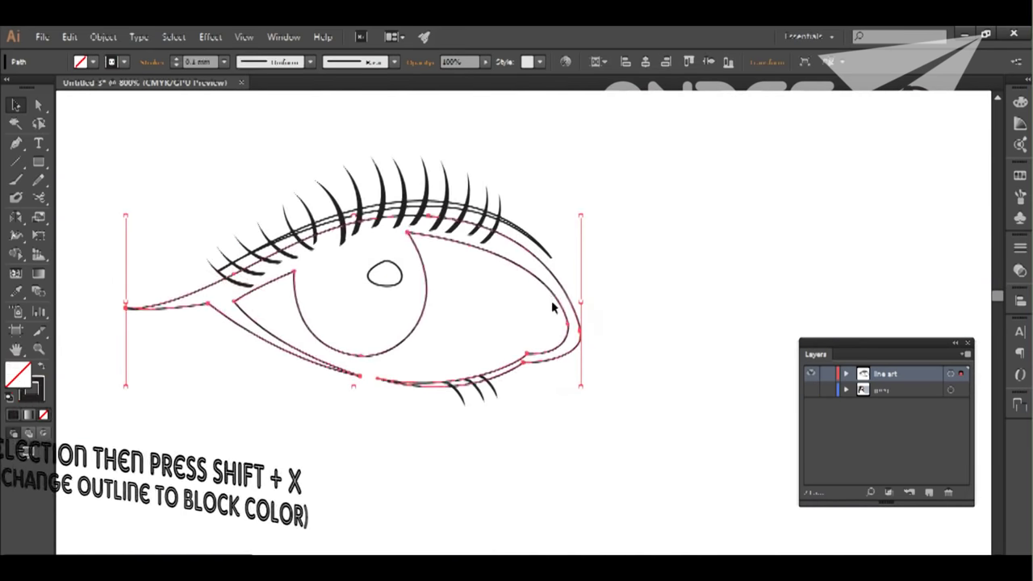
key("shift+x")
left_click(433, 298)
Cut the pupil highlight out of the eye with Pathfinder Minus Front.
left_click(283, 36)
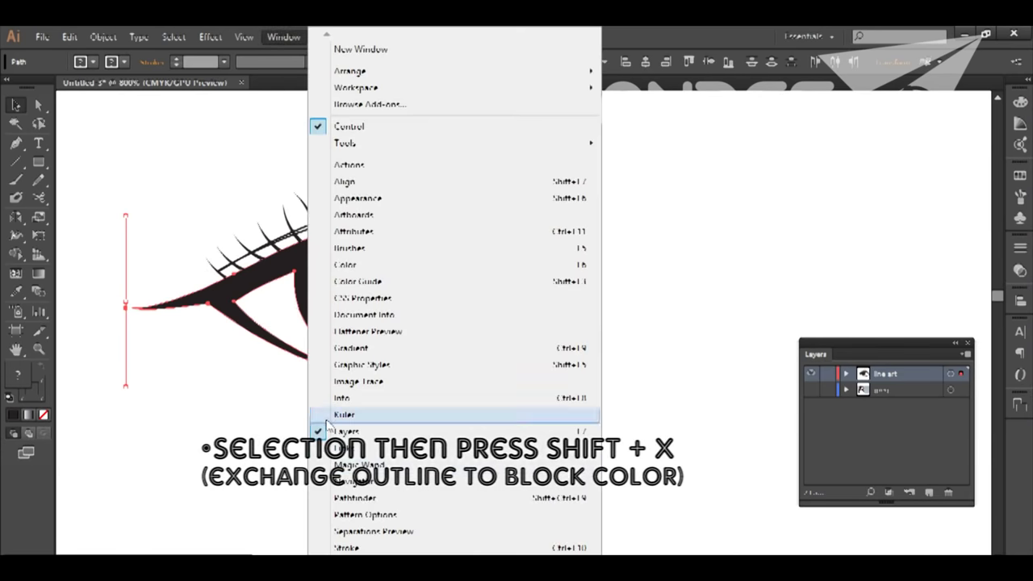
left_click(323, 491)
left_click(635, 370)
key("ctrl+shift+a")
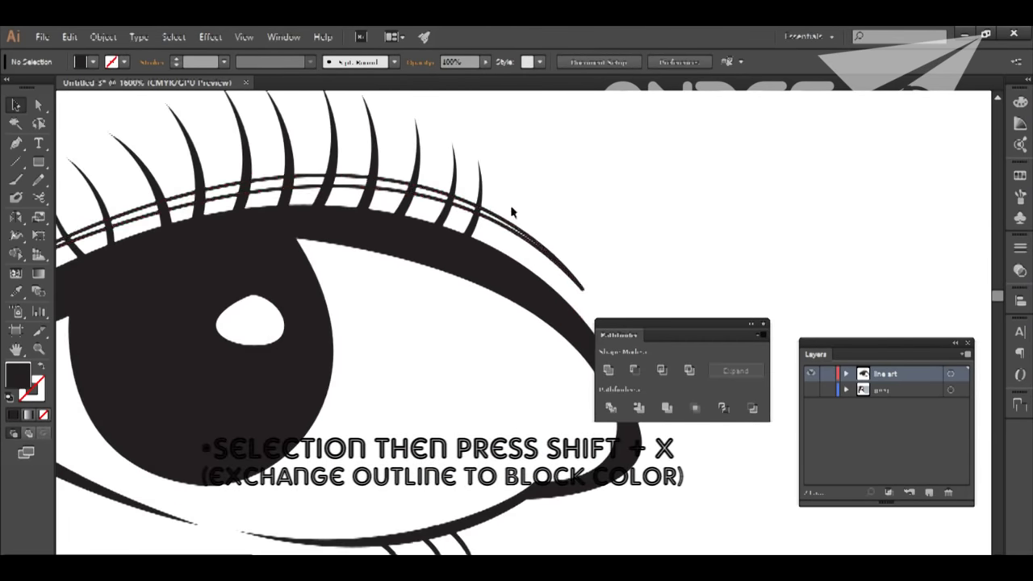
key("ctrl+a")
scroll(376, 379, "up", 3)
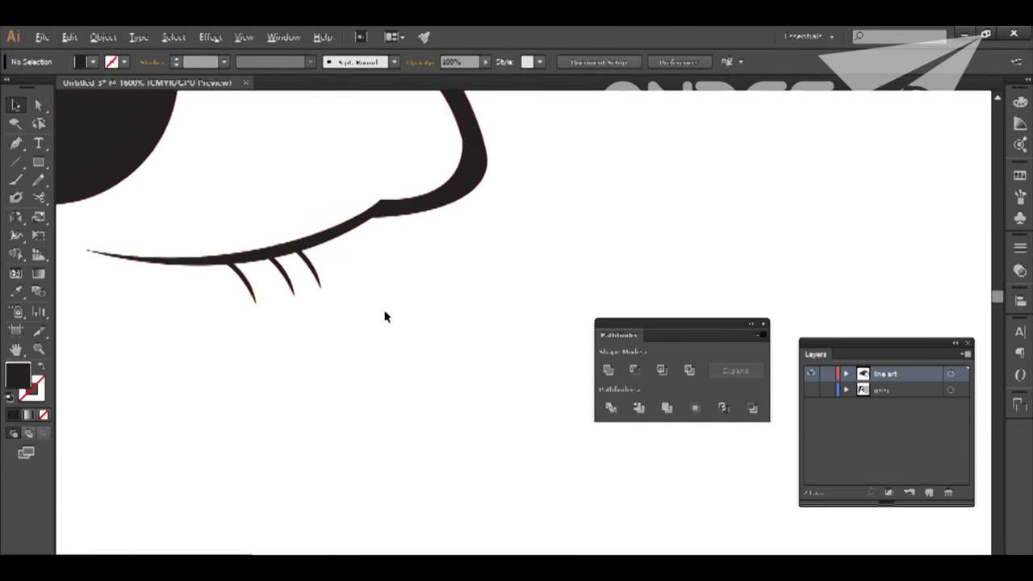
scroll(385, 316, "down", 7)
key("ctrl+shift+a")
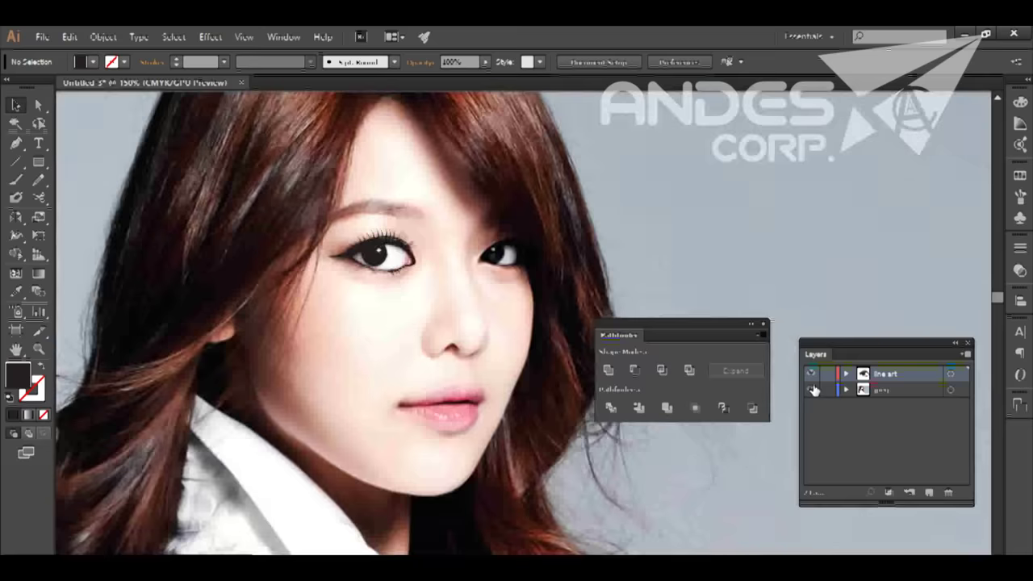
scroll(413, 255, "up", 7)
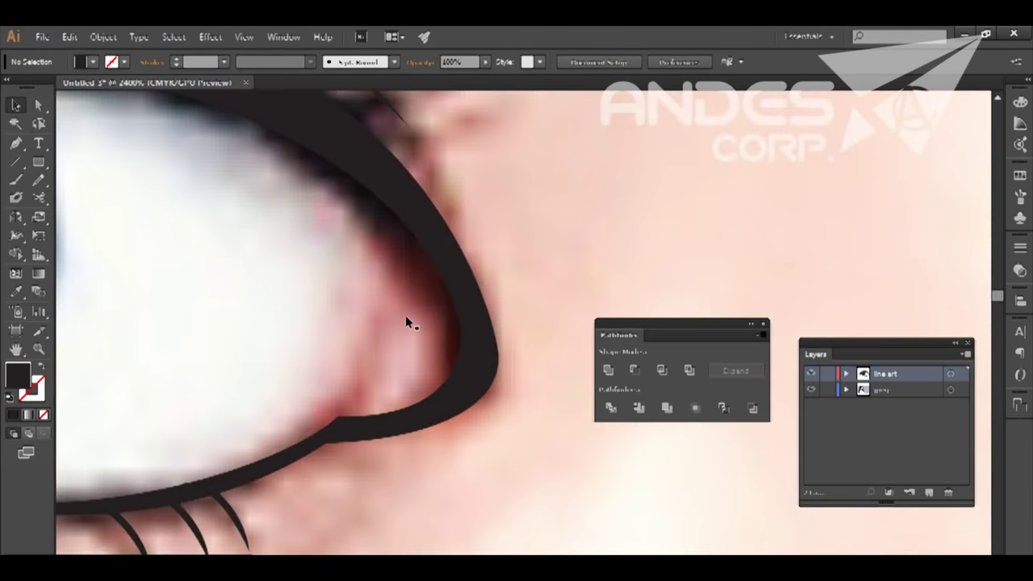
key("p")
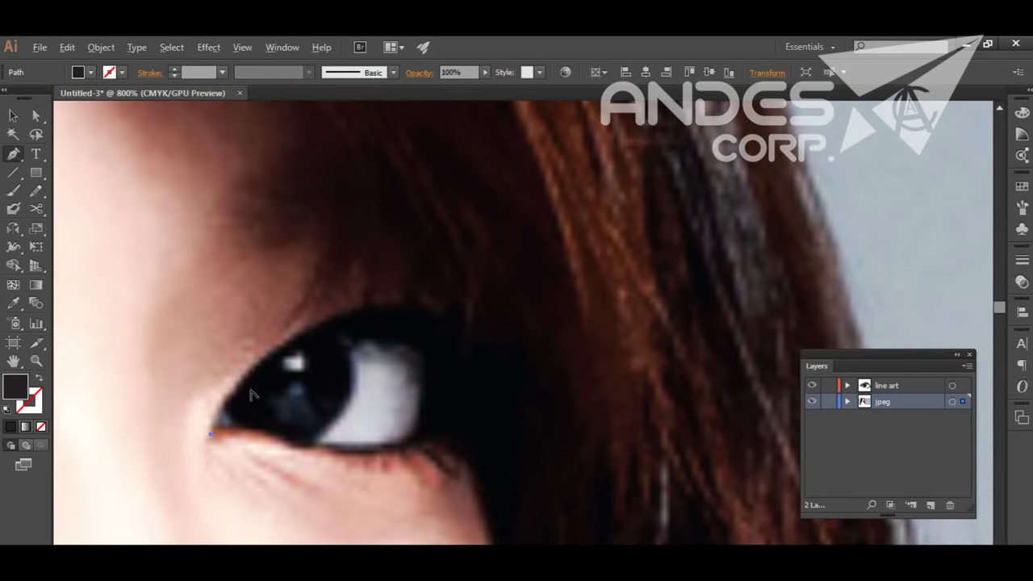
Pen-trace the right eye's outline, the eye white's inner edge and the pupil highlight.
mouse_move(448, 316)
left_mouse_down()
mouse_move(592, 372)
mouse_move(464, 326)
left_mouse_up()
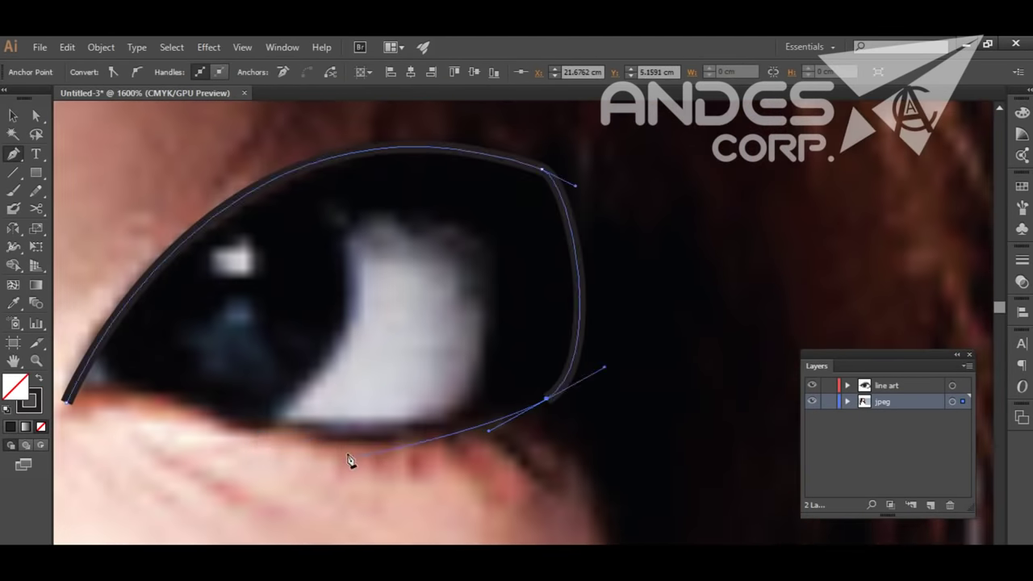
left_click_drag(503, 397, 514, 350)
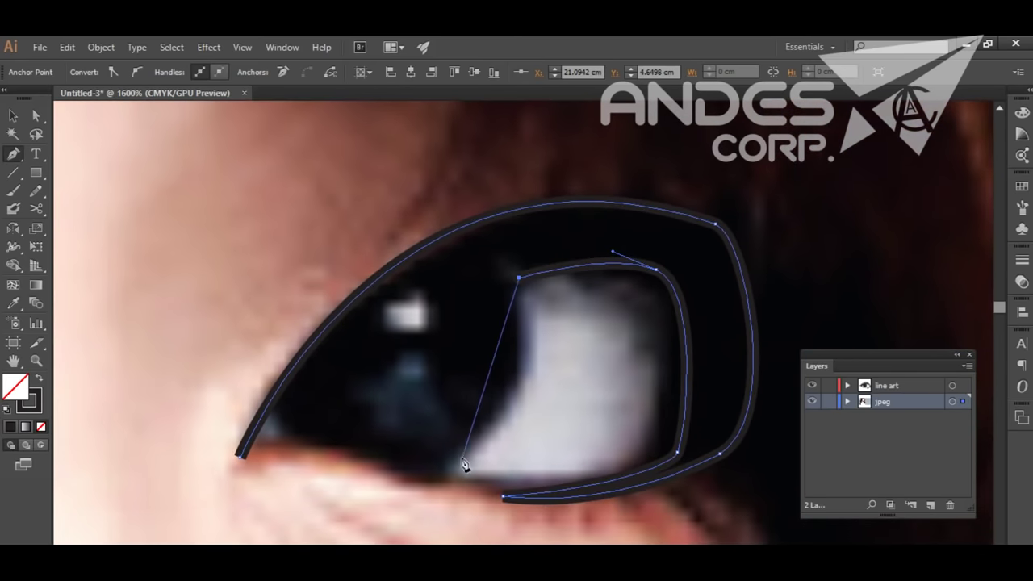
left_click_drag(446, 477, 362, 513)
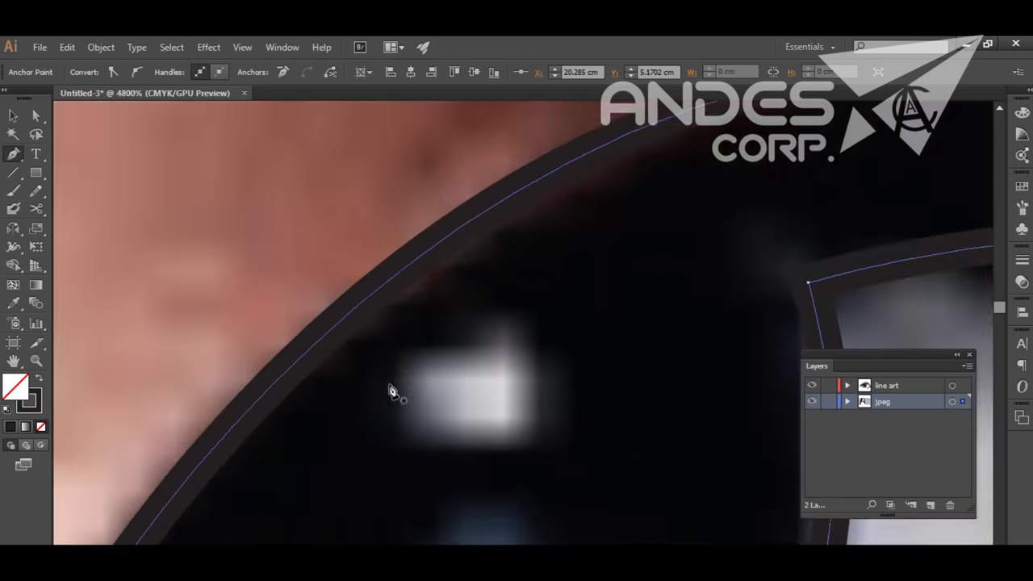
left_click(407, 374)
left_click_drag(474, 332, 507, 335)
left_click_drag(492, 399, 475, 408)
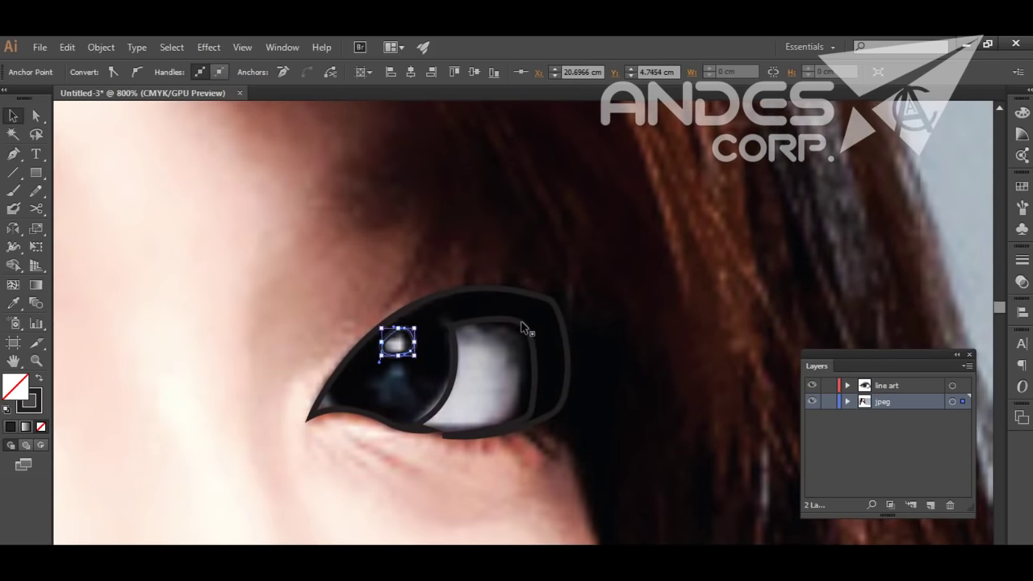
Adjust the eye white's top-right anchor to refine the corner curve.
left_click(565, 331)
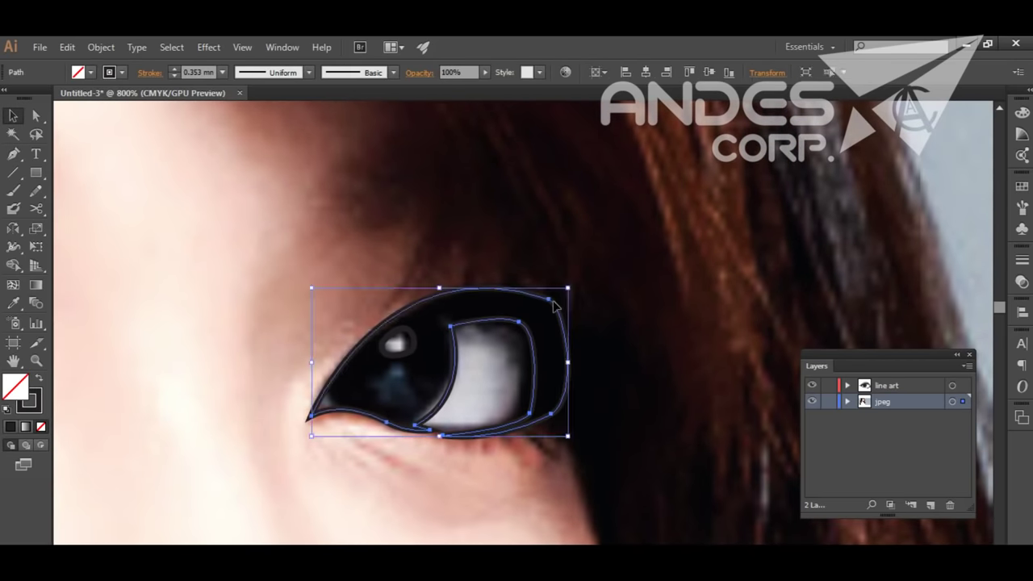
key("ctrl+plus")
key("a")
left_click(548, 337)
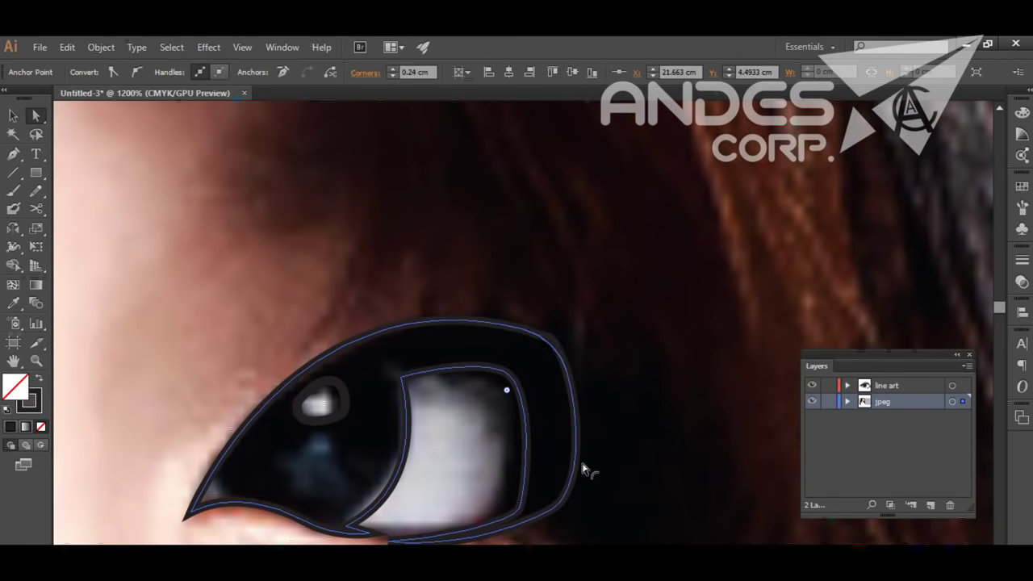
left_click_drag(507, 389, 531, 390)
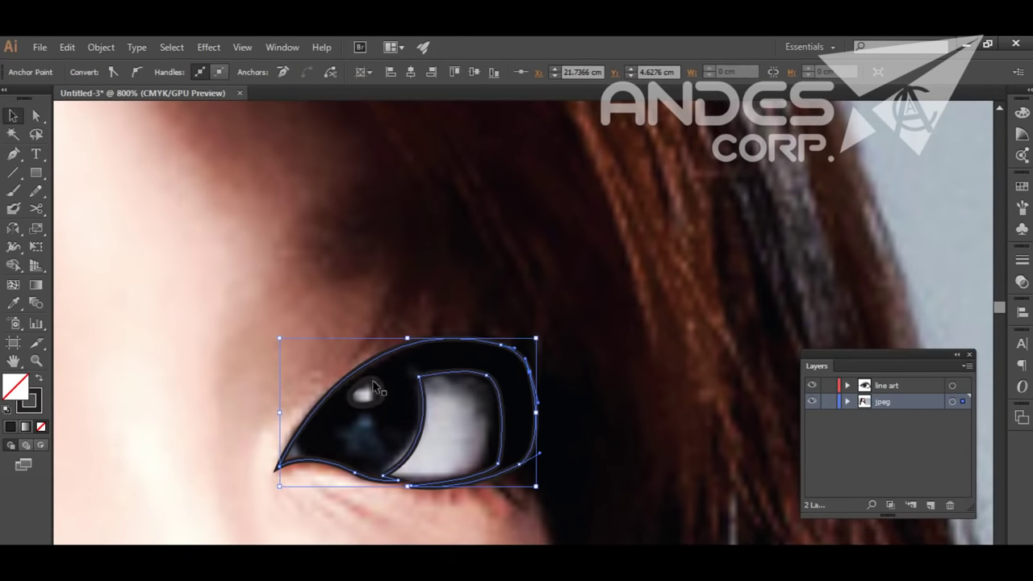
Fill the right eye shapes black and combine them with Pathfinder Minus Front.
key("shift+x")
left_click(281, 47)
left_click(355, 506)
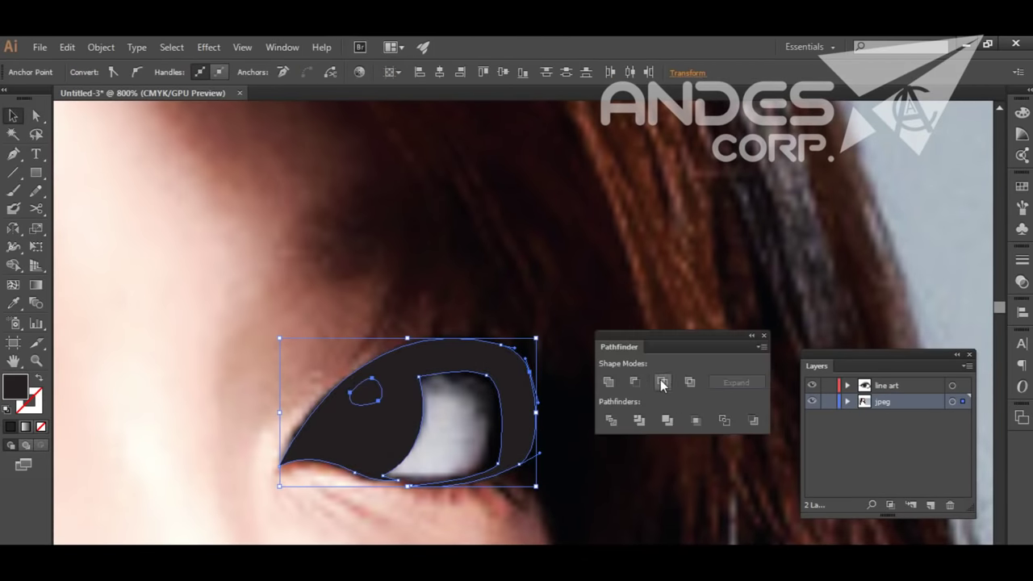
left_click(634, 381)
key("ctrl+minus")
key("ctrl+minus")
key("ctrl+minus")
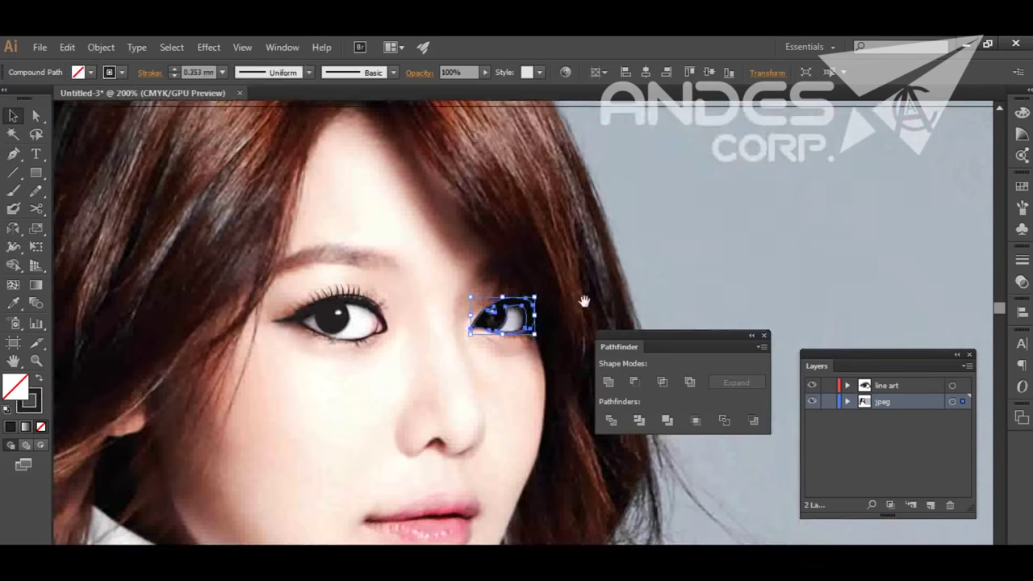
key("ctrl+shift+a")
Hide the photo layer to check both inked eyes.
key("ctrl+plus")
left_click(848, 401)
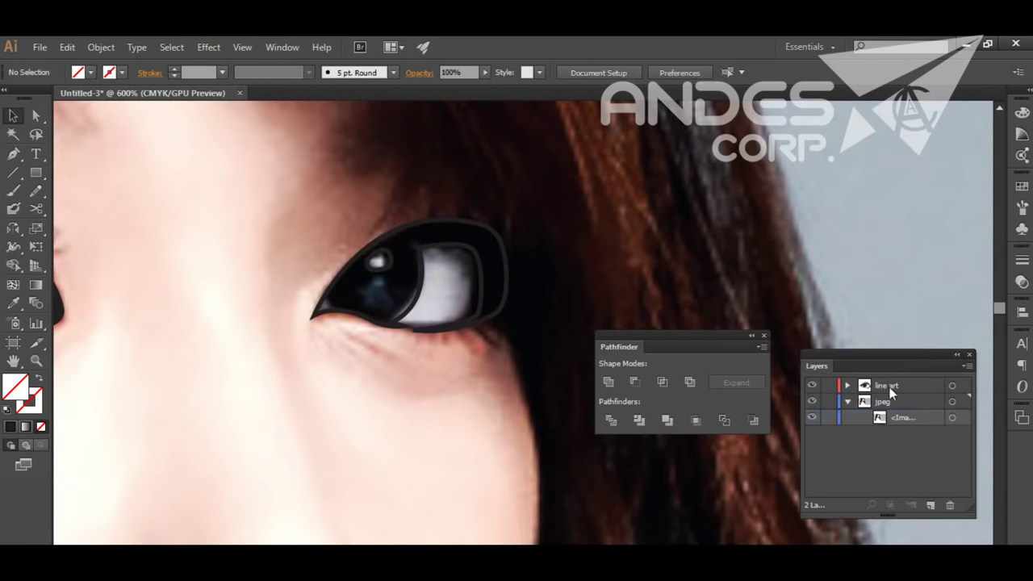
left_click(812, 401)
key("ctrl+minus")
key("ctrl+minus")
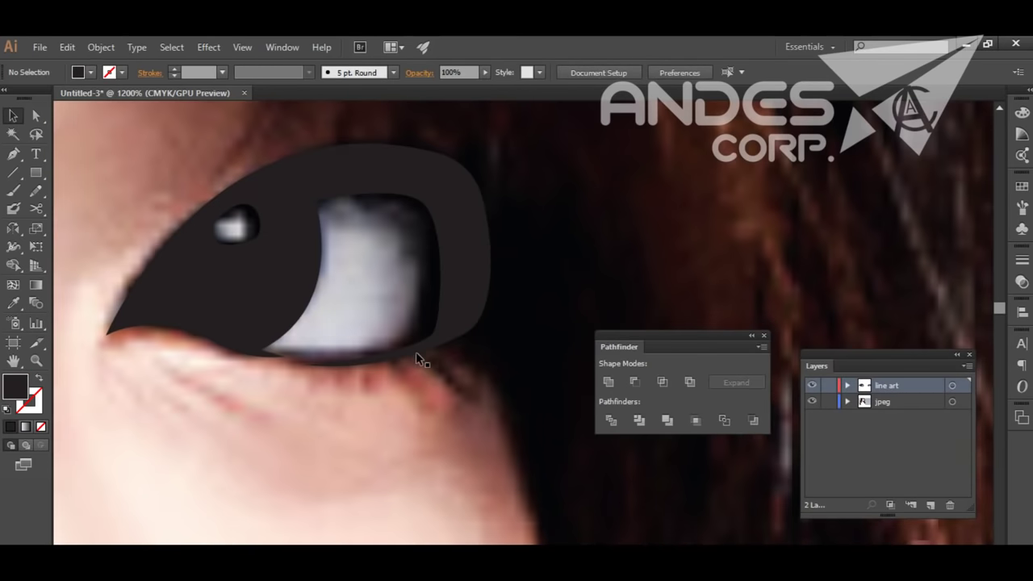
scroll(416, 352, "up", 2)
Draw a thin 0.1 mm stroked lower lash beneath the right eye.
left_click(415, 327)
key("shift+x")
left_click(222, 71)
left_click(235, 93)
left_click(501, 404)
left_click_drag(452, 315, 422, 326)
scroll(452, 339, "down", 1)
left_click(429, 328)
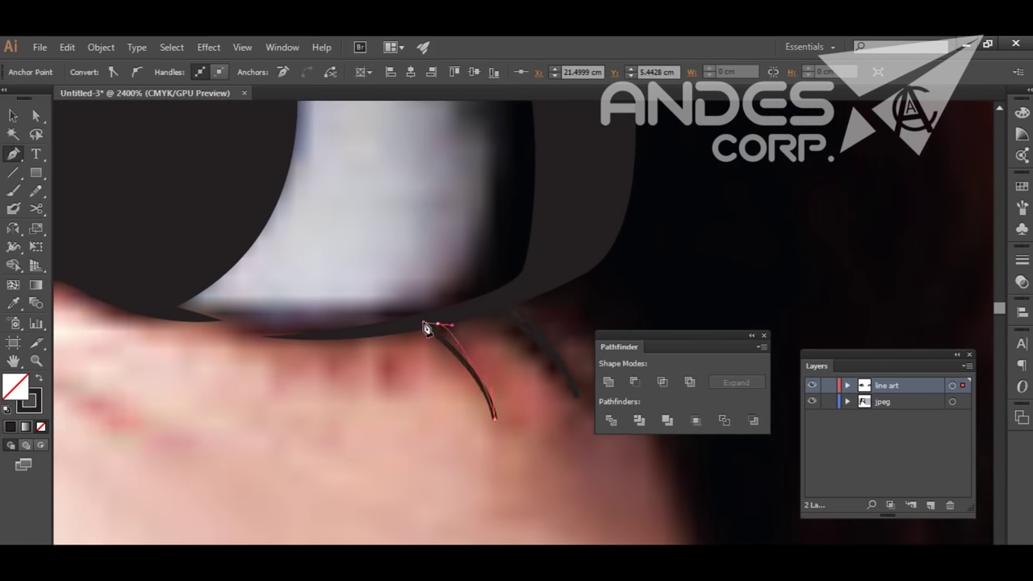
Select the finished lash, zoom out to the whole photo and pan to the nose.
key("v")
scroll(513, 349, "down", 3)
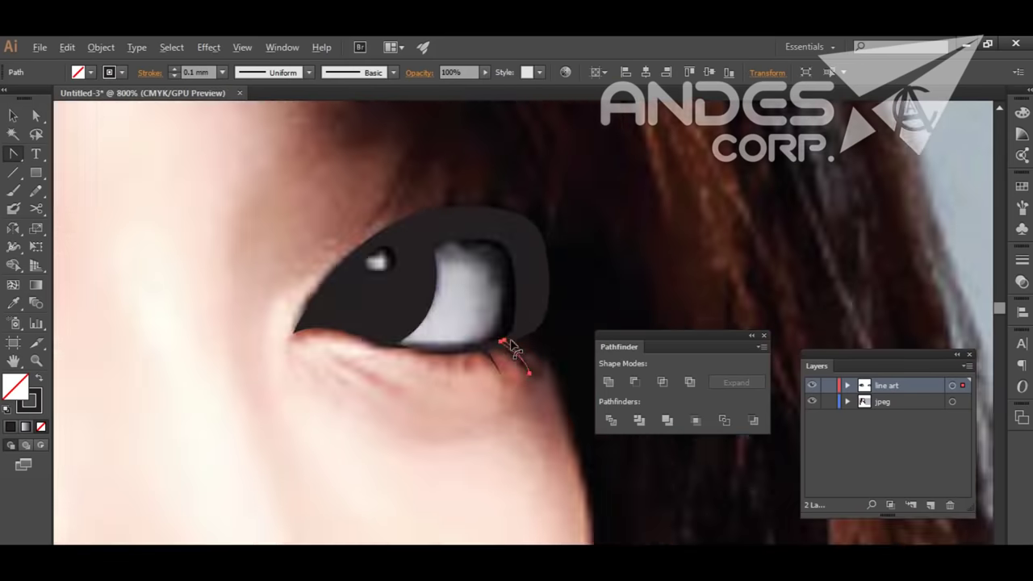
key("ctrl+0")
left_click(554, 333)
scroll(554, 333, "up", 3)
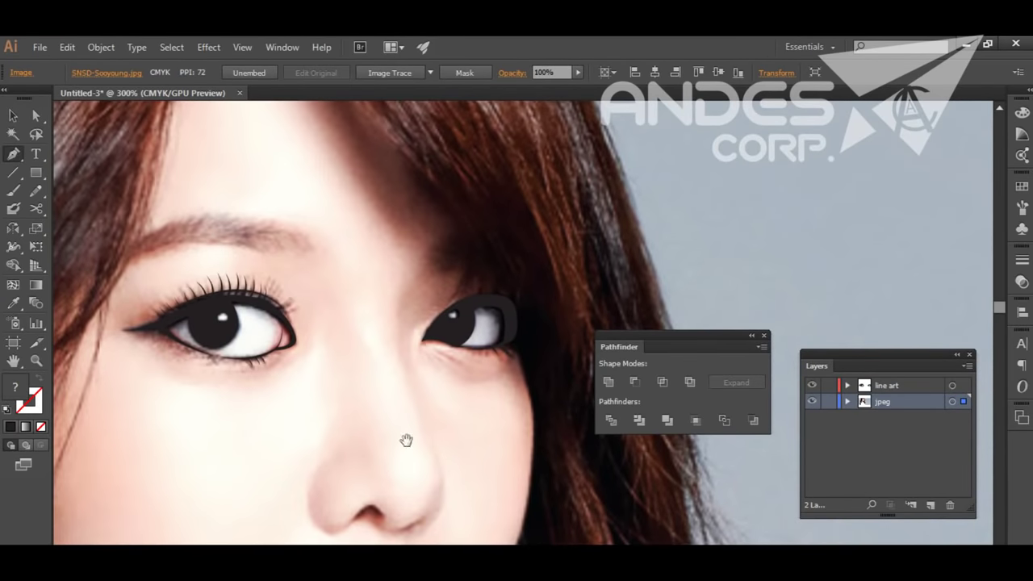
left_click_drag(406, 440, 415, 269)
Trace the left side of the nose and curve the path around the nostril's underside.
scroll(339, 244, "up", 3)
left_click(356, 238)
scroll(355, 238, "down", 2)
left_click_drag(284, 316, 314, 405)
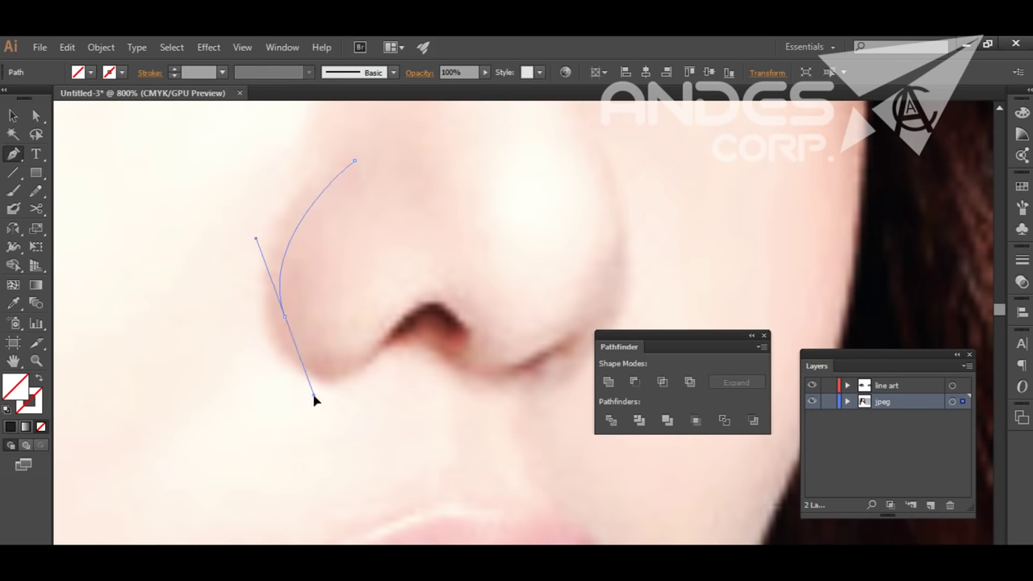
scroll(440, 331, "up", 2)
left_click(501, 333)
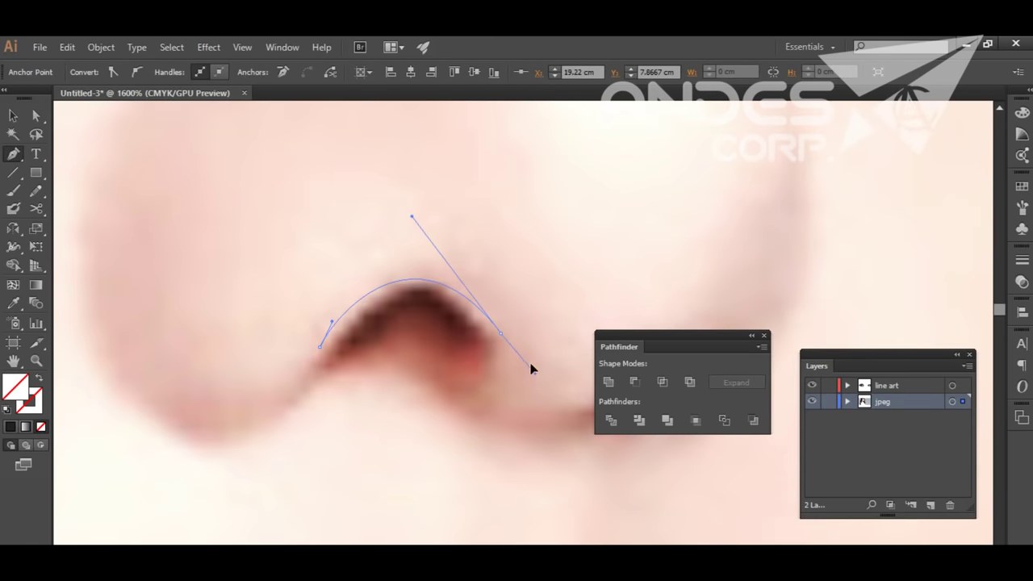
scroll(510, 349, "up", 1)
left_click_drag(458, 410, 397, 410)
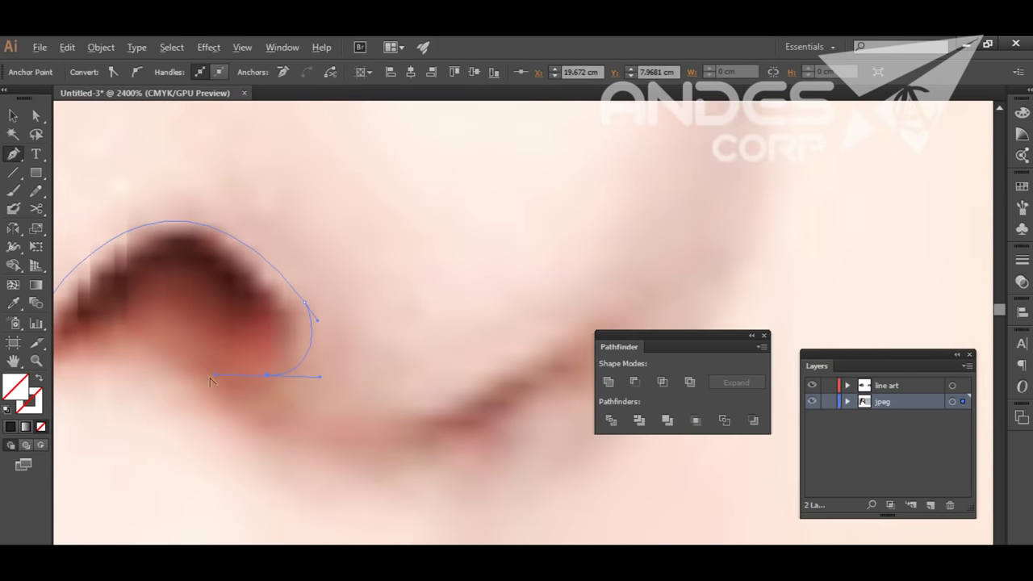
left_click_drag(447, 399, 562, 350)
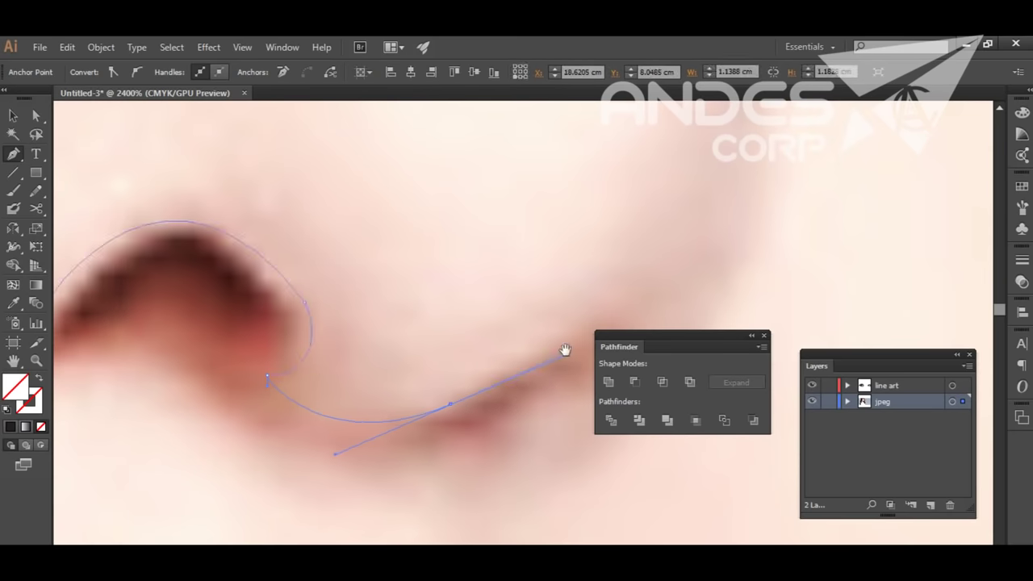
scroll(565, 356, "down", 1)
left_click_drag(332, 386, 314, 369)
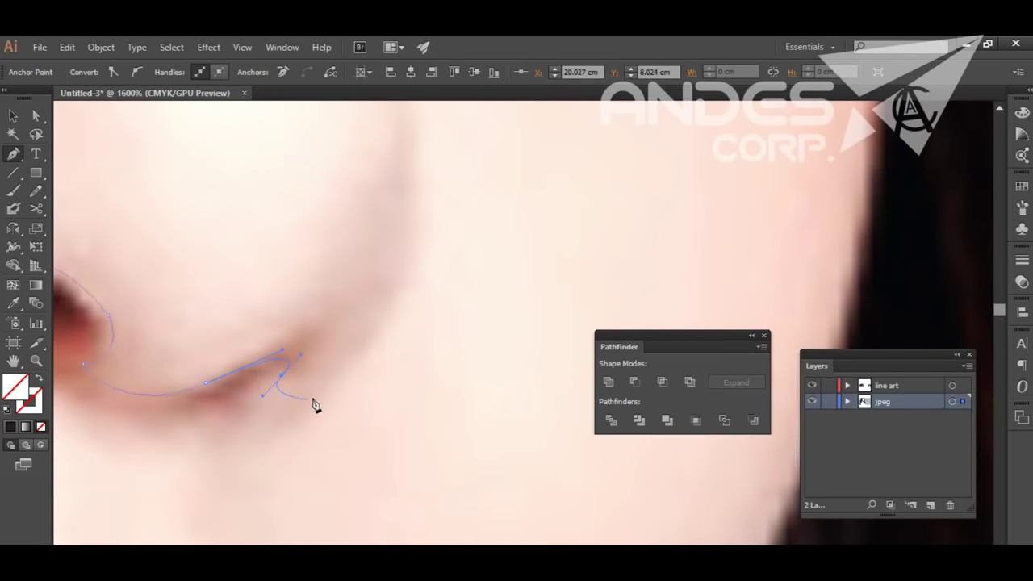
scroll(358, 376, "down", 1)
scroll(360, 373, "down", 1)
scroll(361, 368, "down", 1)
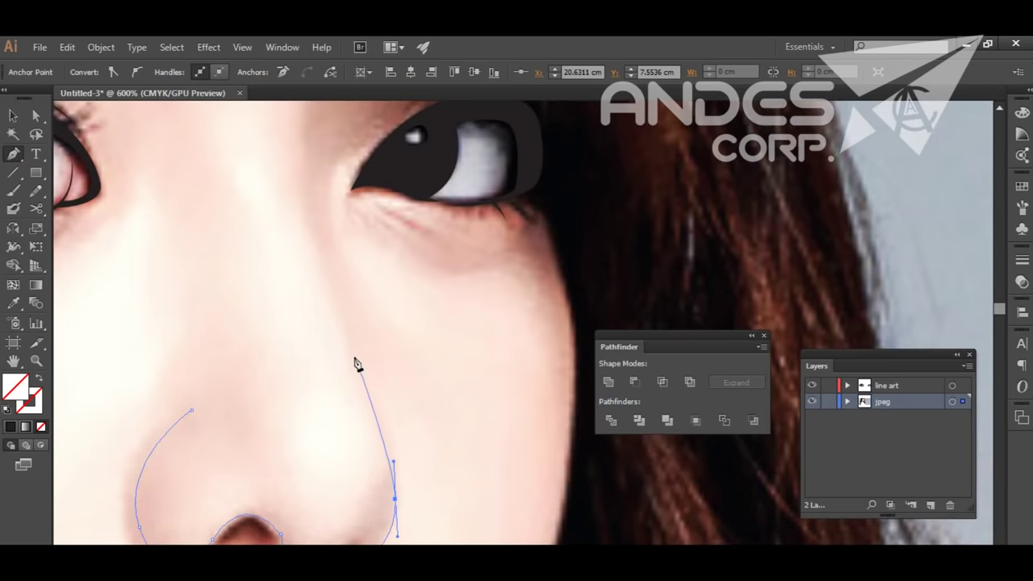
scroll(427, 452, "left", 2)
Trace the right side of the nose down the bridge toward the nostril.
left_click_drag(427, 397, 380, 282)
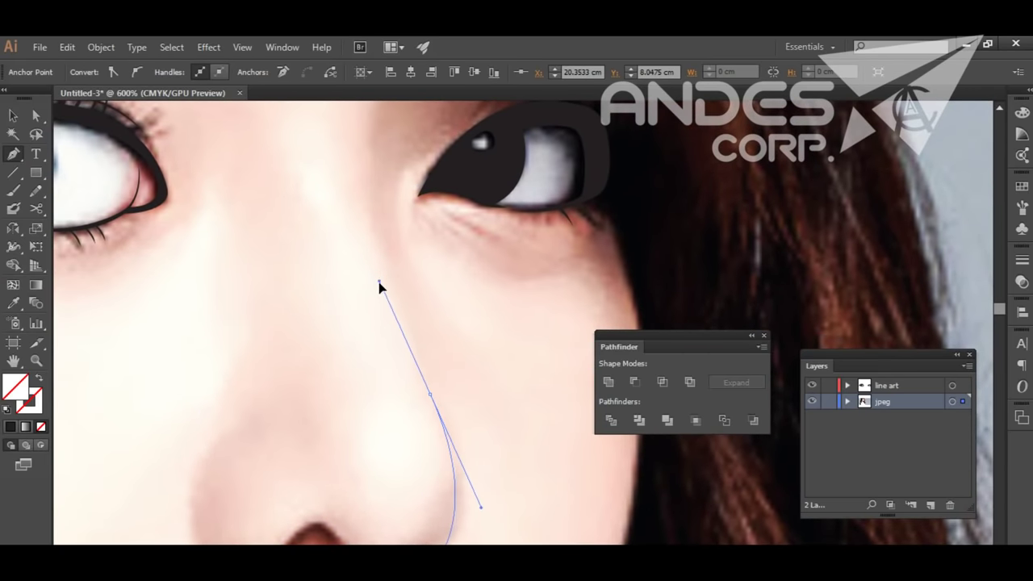
scroll(392, 342, "up", 5)
left_click_drag(369, 349, 367, 281)
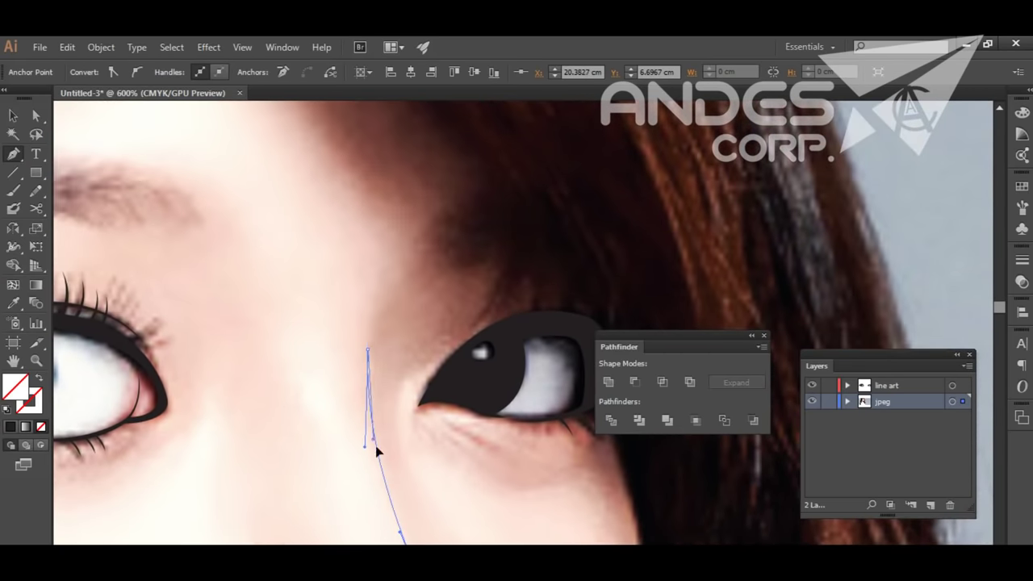
left_click_drag(372, 416, 180, 198)
mouse_move(194, 254)
left_mouse_down()
mouse_move(203, 415)
mouse_move(229, 464)
left_mouse_up()
left_click_drag(266, 315, 277, 235)
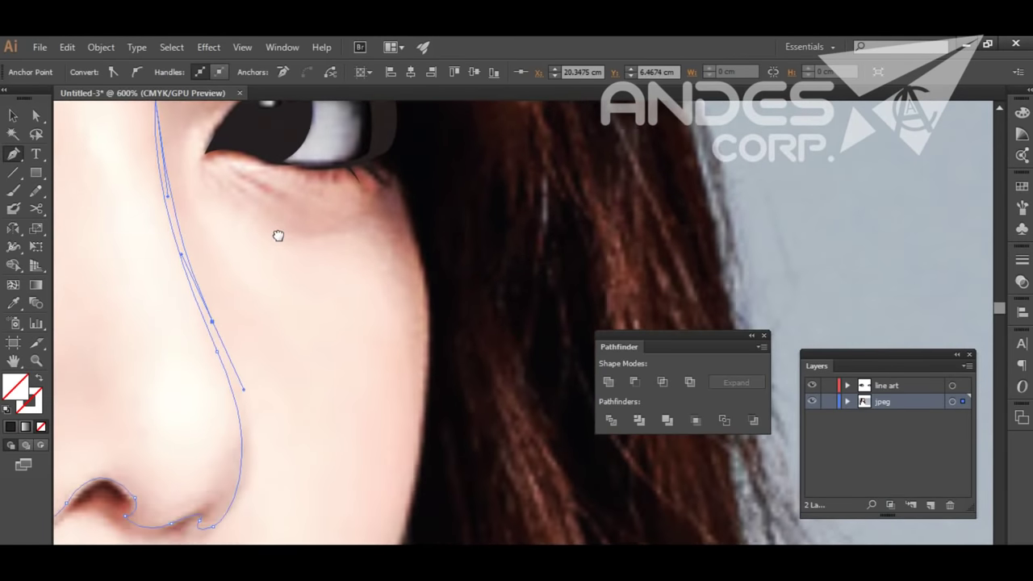
scroll(278, 235, "down", 5)
left_click_drag(330, 325, 302, 383)
Outline the nostril edge, the nose tip and the left nostril wing.
key("ctrl+plus")
key("ctrl+plus")
key("ctrl+plus")
scroll(411, 334, "down", 3)
left_click_drag(401, 311, 408, 293)
left_click_drag(285, 322, 182, 305)
mouse_move(252, 317)
left_mouse_down()
mouse_move(288, 405)
mouse_move(352, 418)
left_mouse_up()
mouse_move(299, 445)
left_mouse_down()
mouse_move(369, 454)
mouse_move(293, 404)
mouse_move(323, 509)
left_mouse_up()
key("ctrl+minus")
left_click_drag(464, 240, 419, 265)
key("ctrl+minus")
key("ctrl+minus")
key("ctrl+minus")
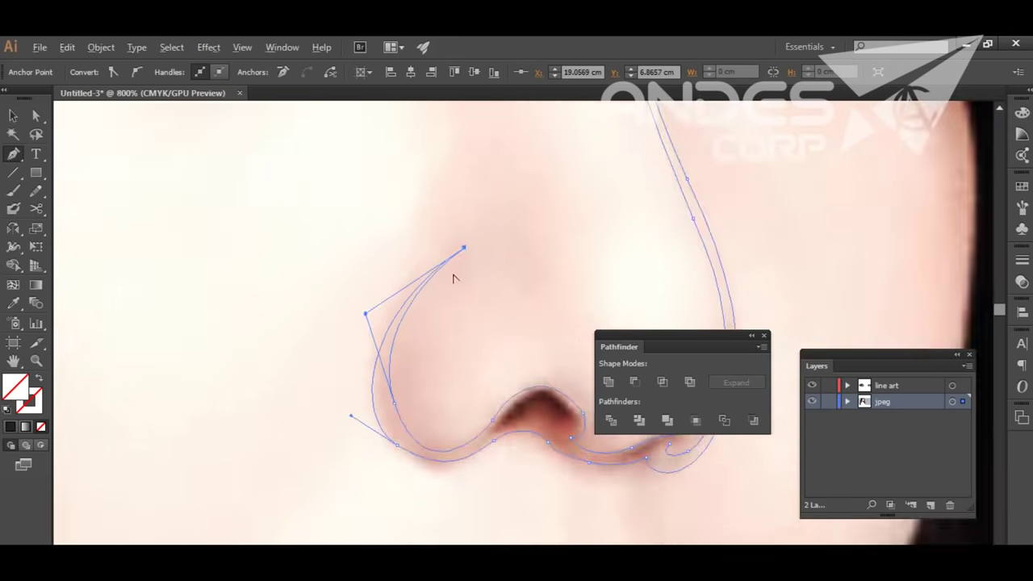
Give the nose the eyes' solid black fill, move it to line art, and hide the photo.
key("i")
left_click(368, 170)
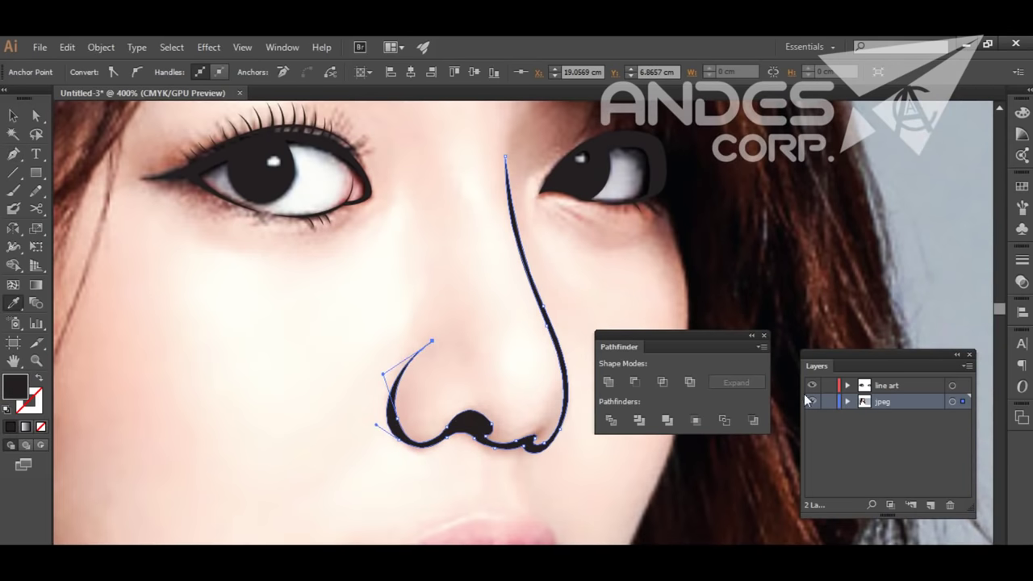
left_click(847, 401)
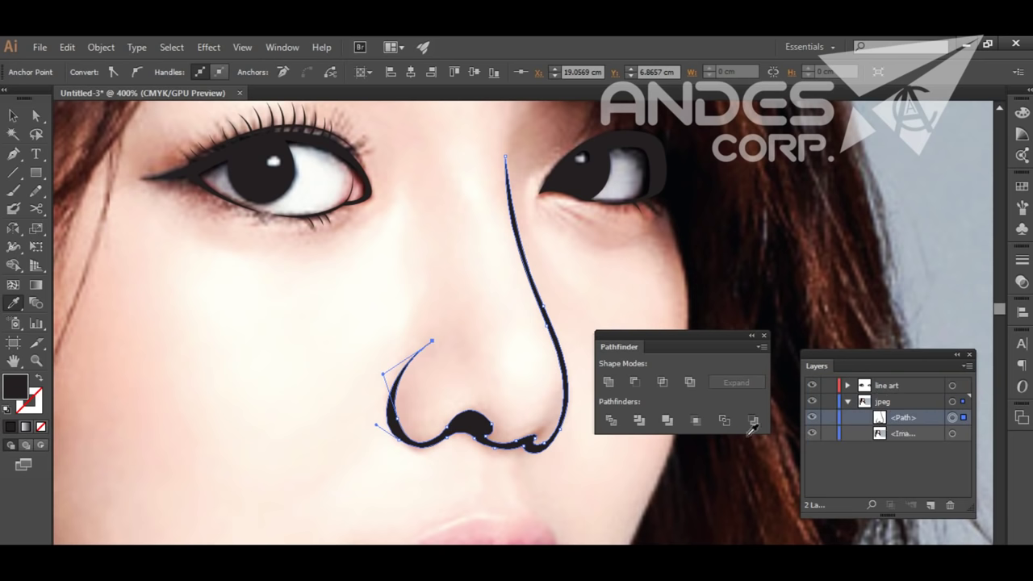
key("v")
left_click(882, 433)
left_click_drag(882, 433, 888, 385)
left_click(812, 402)
key("ctrl+minus")
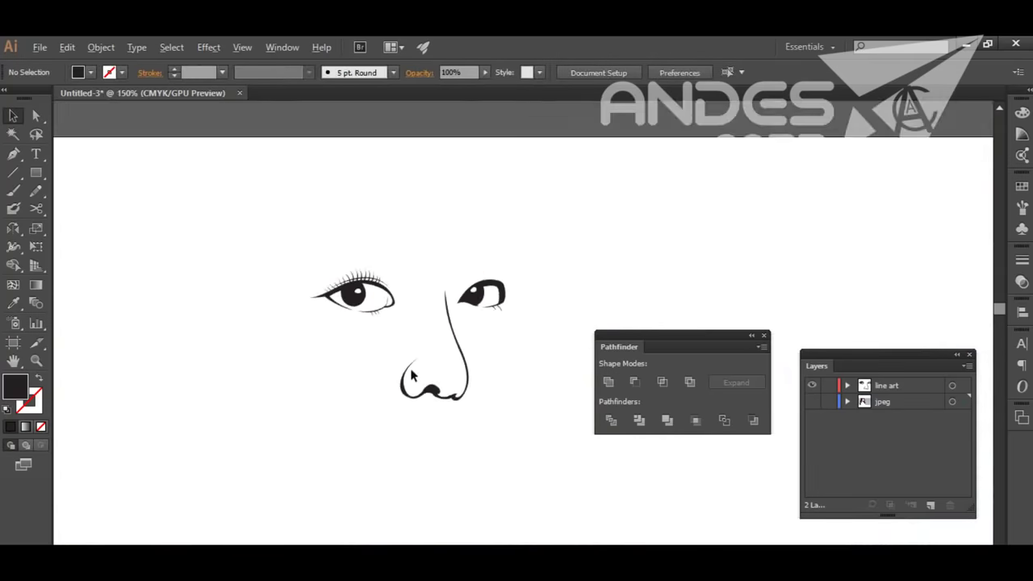
Show the photo, target the line art layer, and start a black-stroke mouth line.
left_click(812, 402)
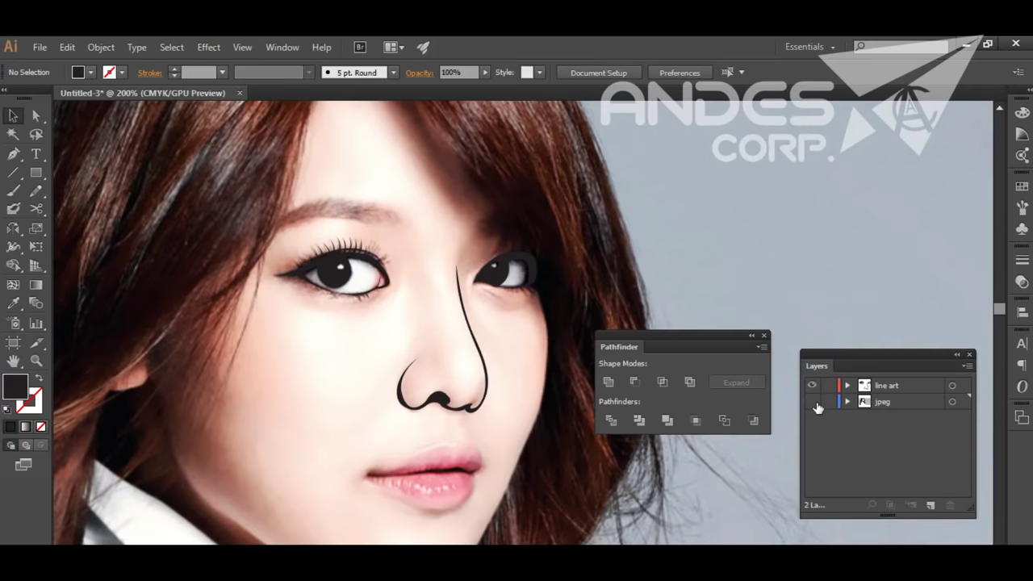
left_click(878, 389)
key("ctrl+plus")
key("ctrl+plus")
key("ctrl+plus")
key("p")
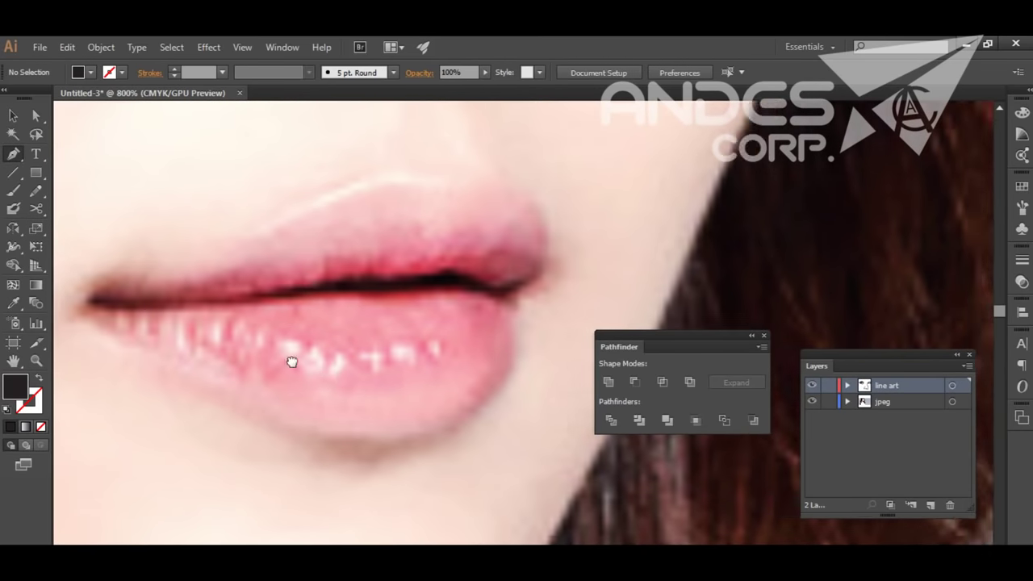
scroll(117, 292, "up", 1)
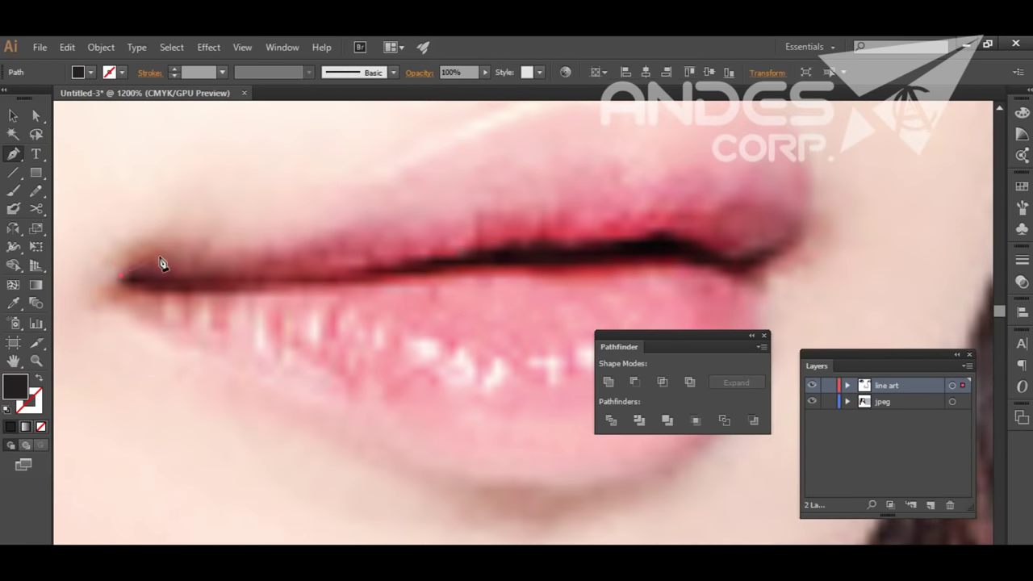
left_click_drag(121, 276, 164, 248)
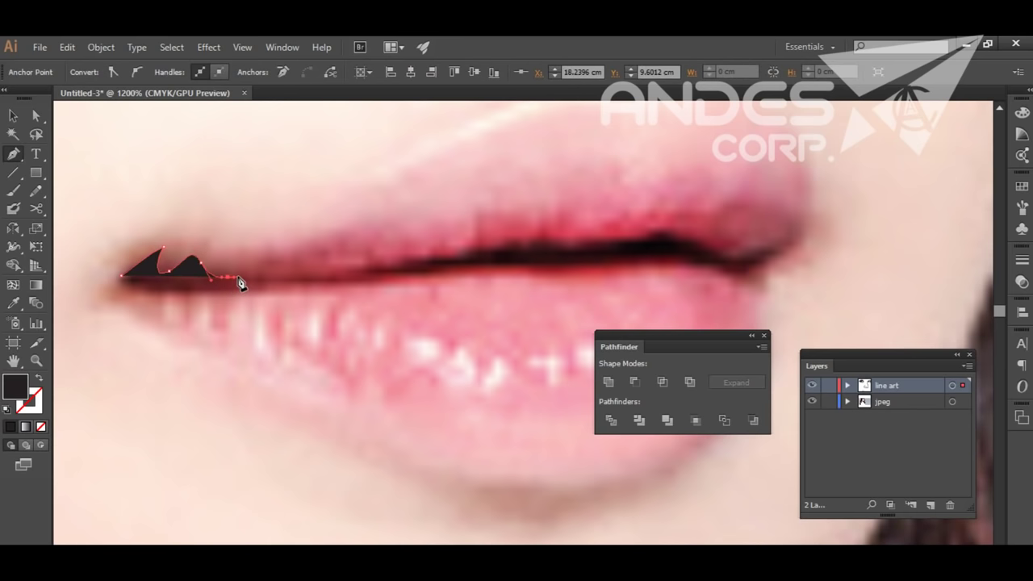
key("shift+x")
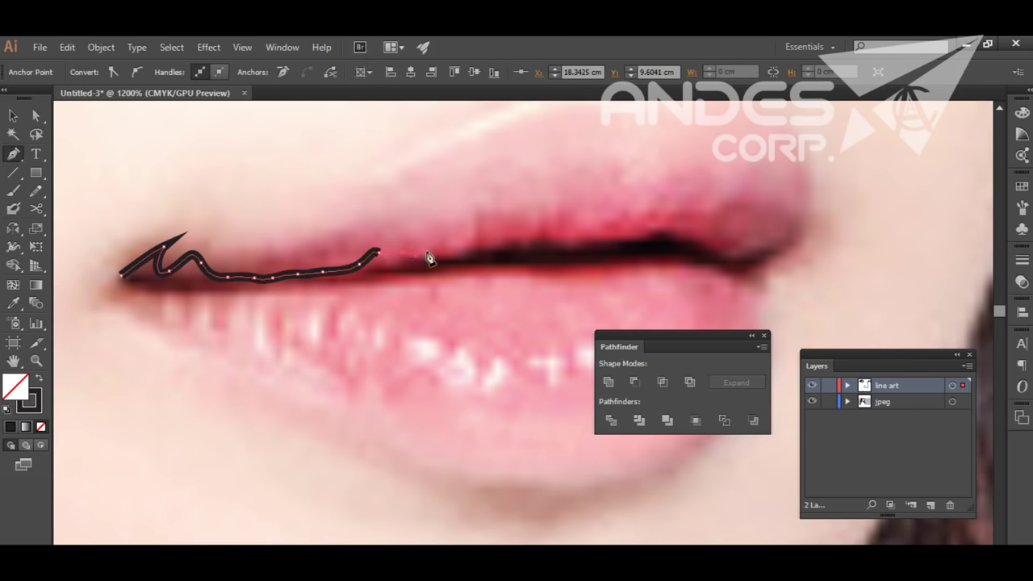
Continue the jagged mouth line across to the right side of the mouth.
left_click_drag(516, 234, 544, 230)
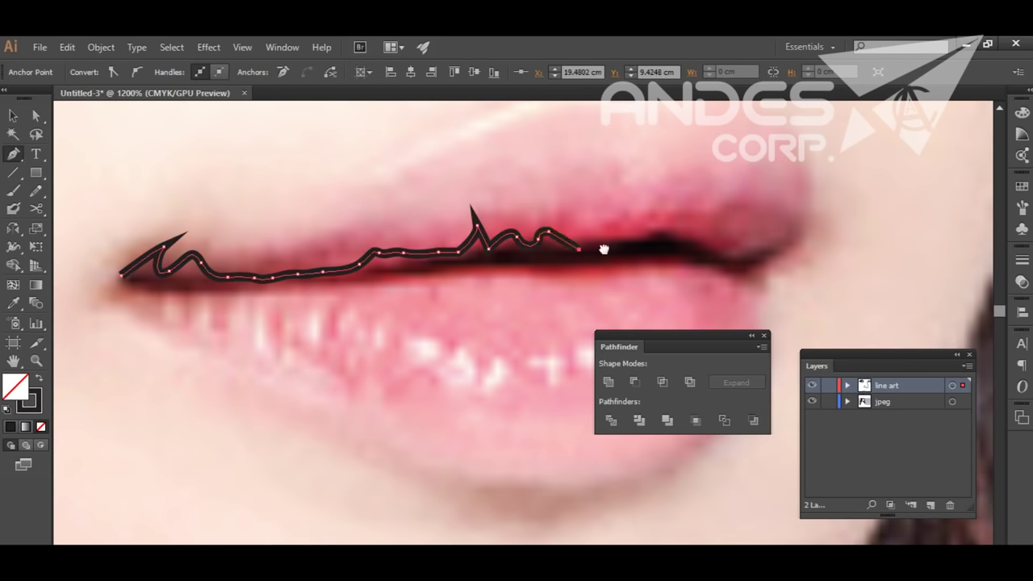
left_click_drag(656, 244, 565, 267)
left_click(570, 245)
left_click(626, 271)
left_click_drag(679, 283, 576, 278)
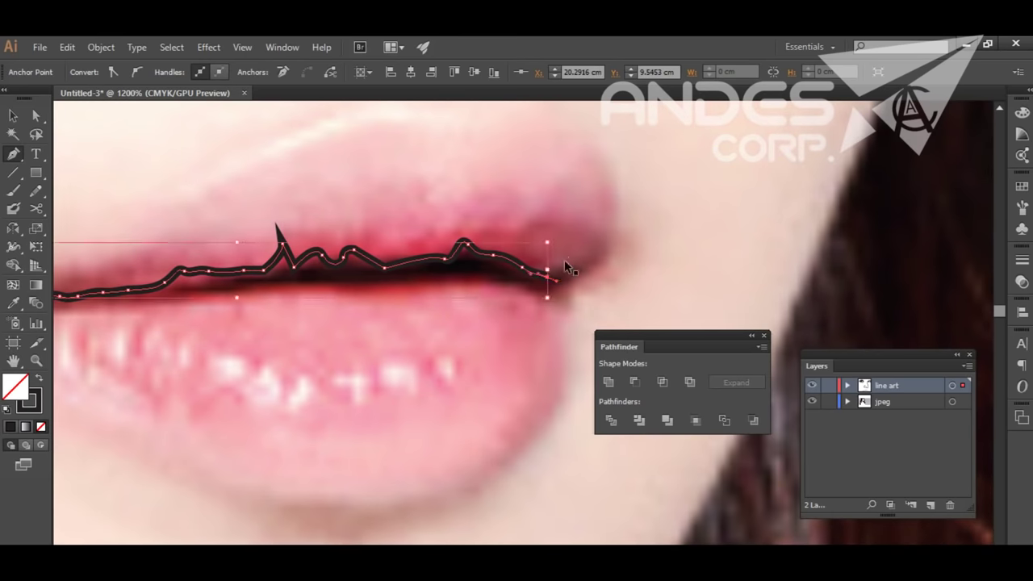
scroll(606, 251, "up", 2)
left_click_drag(597, 234, 569, 208)
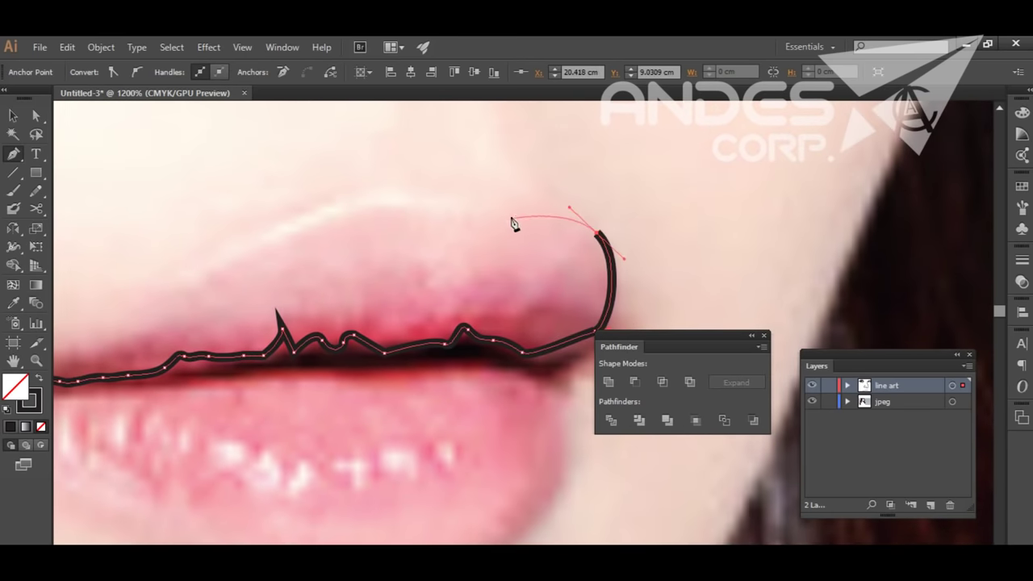
Trace the upper lip contour, redoing the misplaced point at the right corner.
left_click_drag(506, 212, 481, 218)
left_click_drag(444, 217, 536, 258)
left_click_drag(448, 252, 532, 212)
left_click_drag(372, 278, 367, 279)
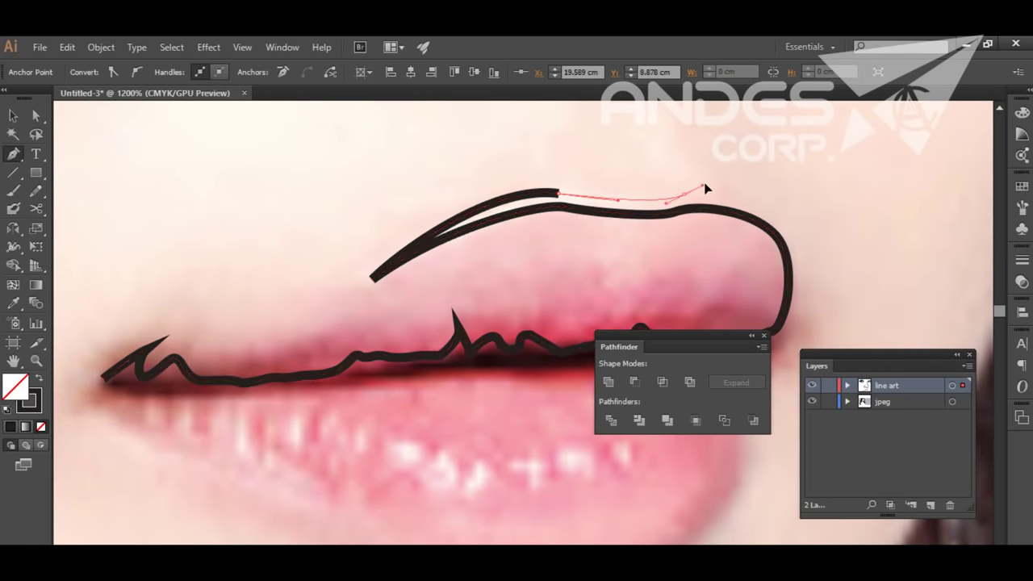
left_click_drag(778, 333, 692, 207)
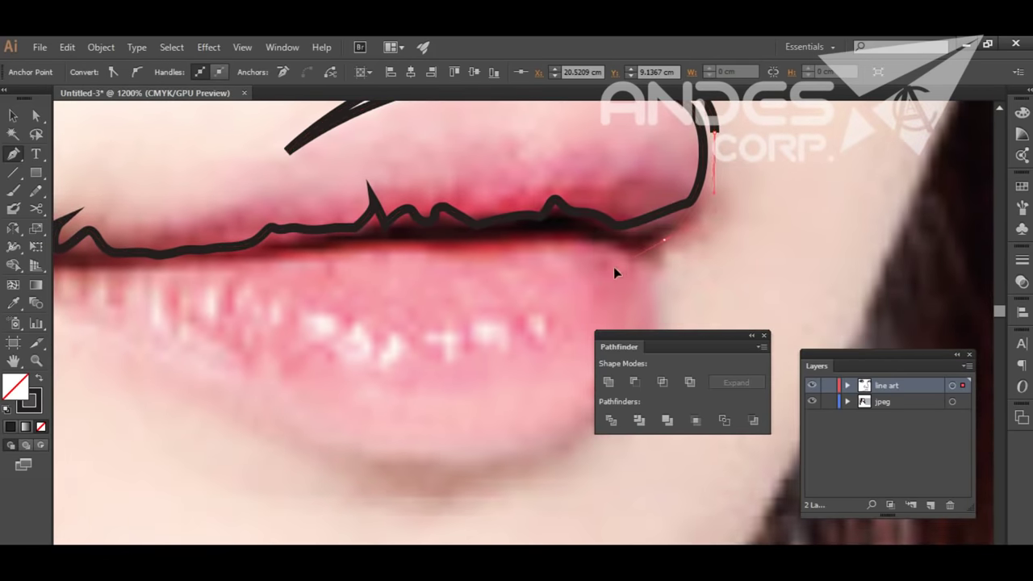
left_click_drag(673, 253, 553, 300)
key("ctrl+z")
left_click_drag(584, 213, 582, 286)
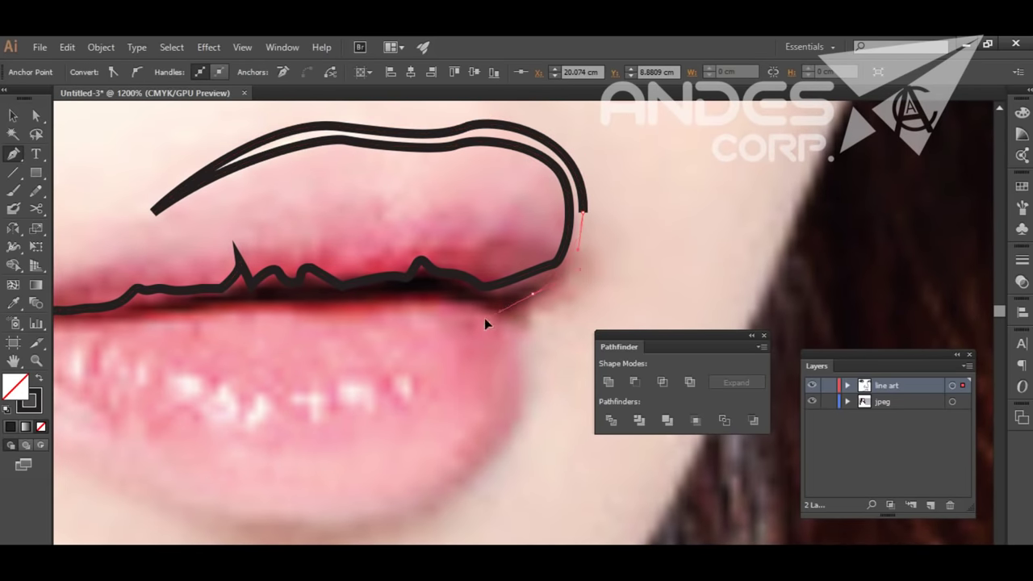
left_click_drag(504, 412, 569, 267)
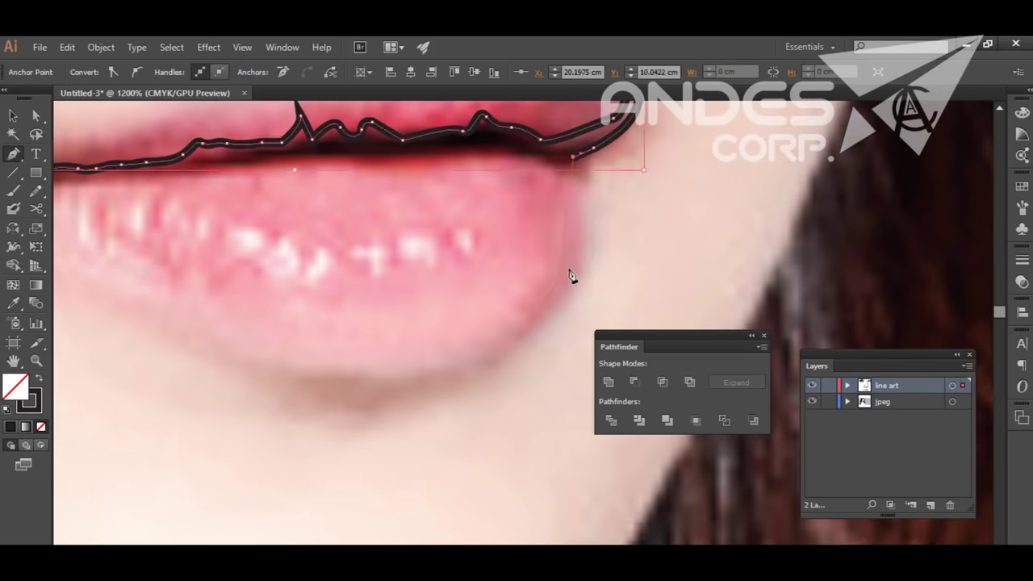
Add wavy detail under the left mouth corner.
scroll(577, 260, "up", 3)
left_click_drag(362, 250, 629, 234)
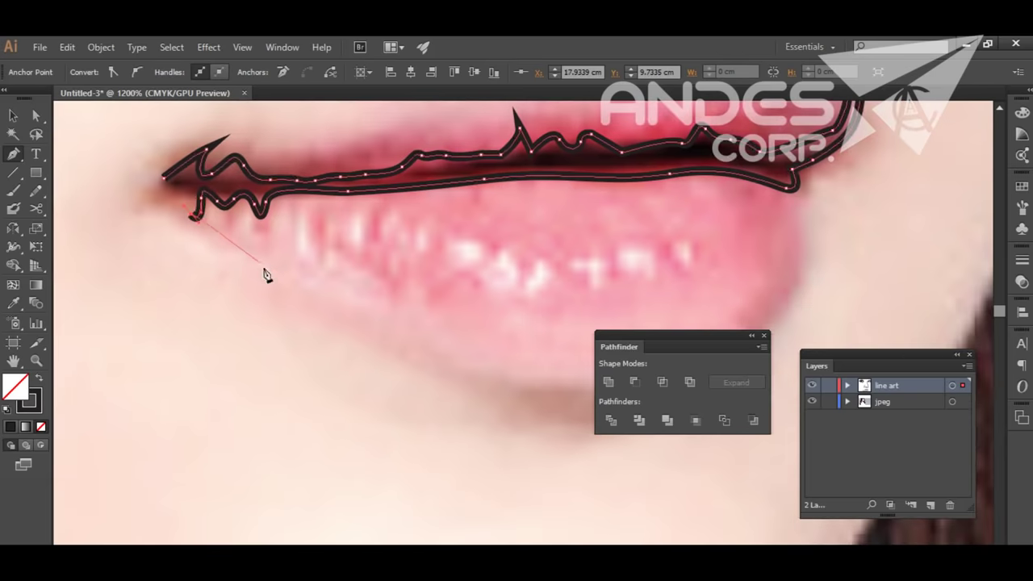
left_click_drag(286, 274, 350, 286)
left_click_drag(256, 275, 266, 272)
scroll(266, 272, "up", 2)
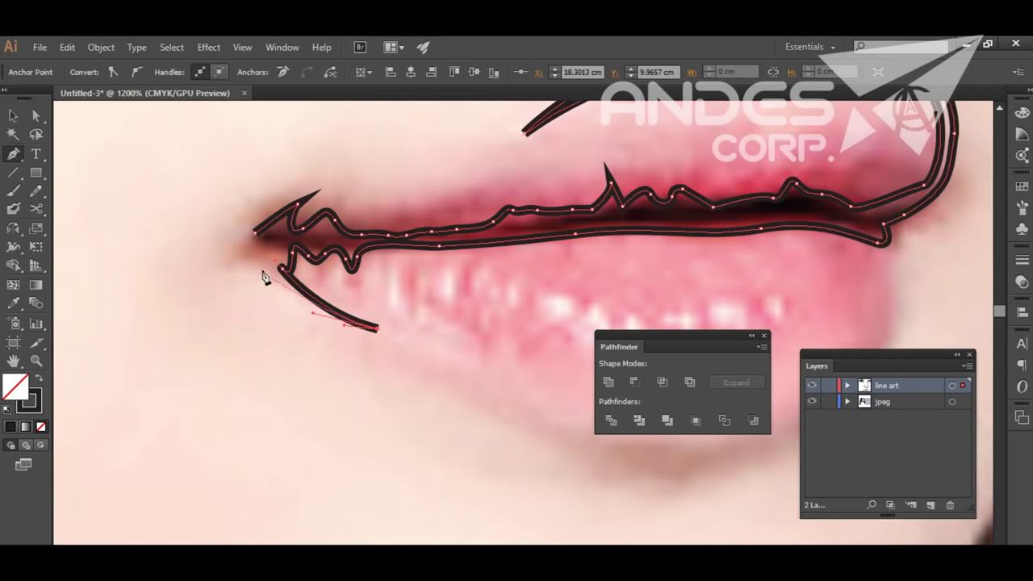
Trace the tapered lower lip outline and close the shape.
left_click_drag(459, 303, 221, 190)
left_click(265, 288)
mouse_move(505, 327)
left_mouse_down()
mouse_move(618, 291)
mouse_move(514, 356)
left_mouse_up()
left_click(638, 164)
left_click(266, 289)
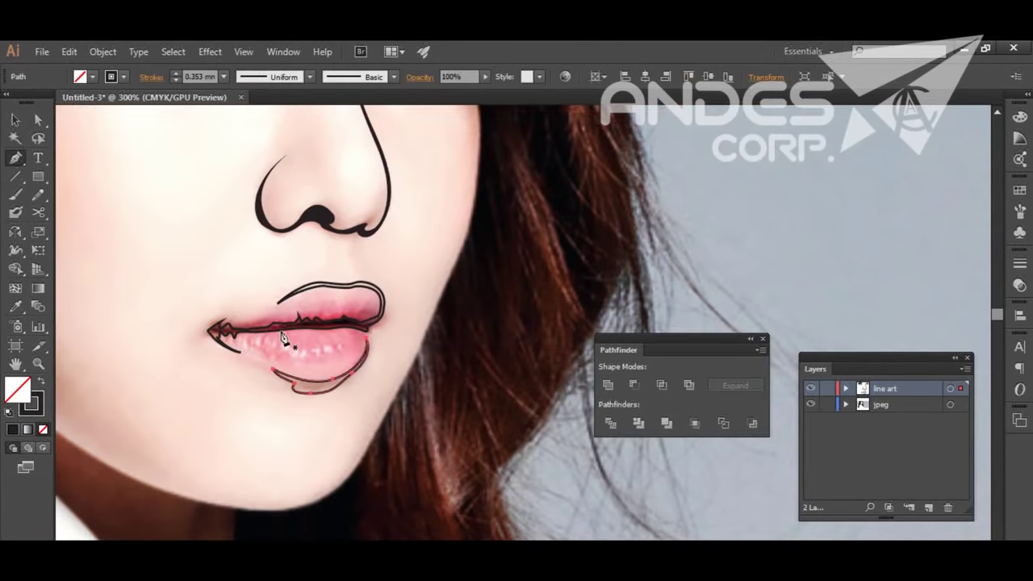
Select the lip paths, hide the photo to review them, then show it again.
left_click(284, 338, "ctrl+space")
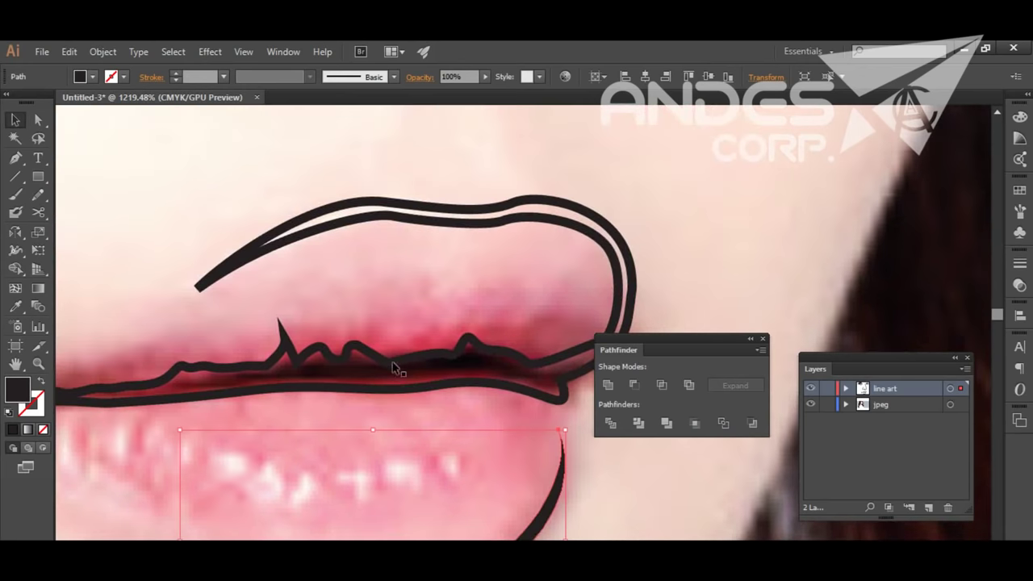
left_click(396, 370, "ctrl")
left_click(396, 371)
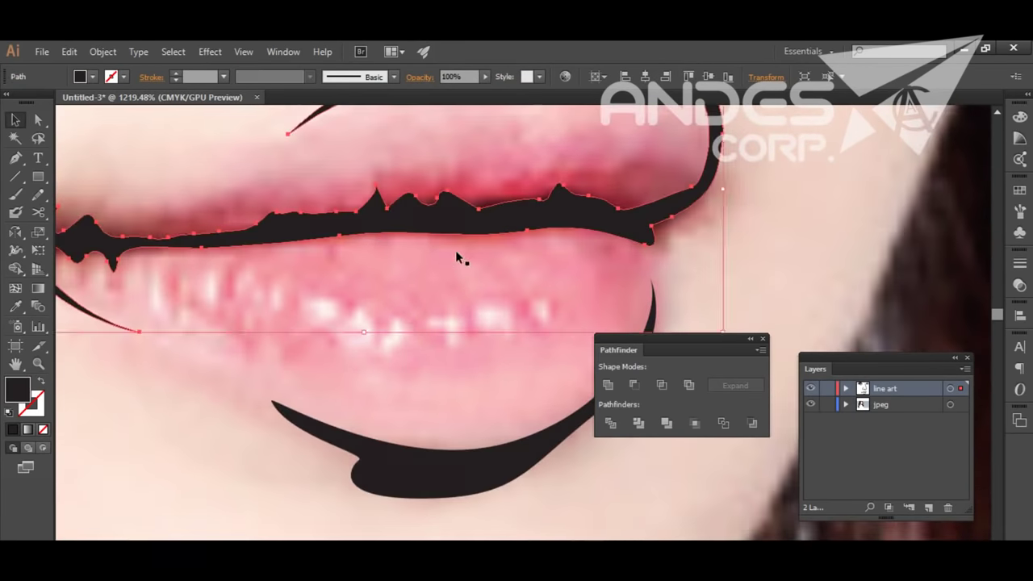
left_click(455, 250, "ctrl+alt+space")
left_click(810, 404)
key("ctrl+minus")
key("ctrl+minus")
key("ctrl+minus")
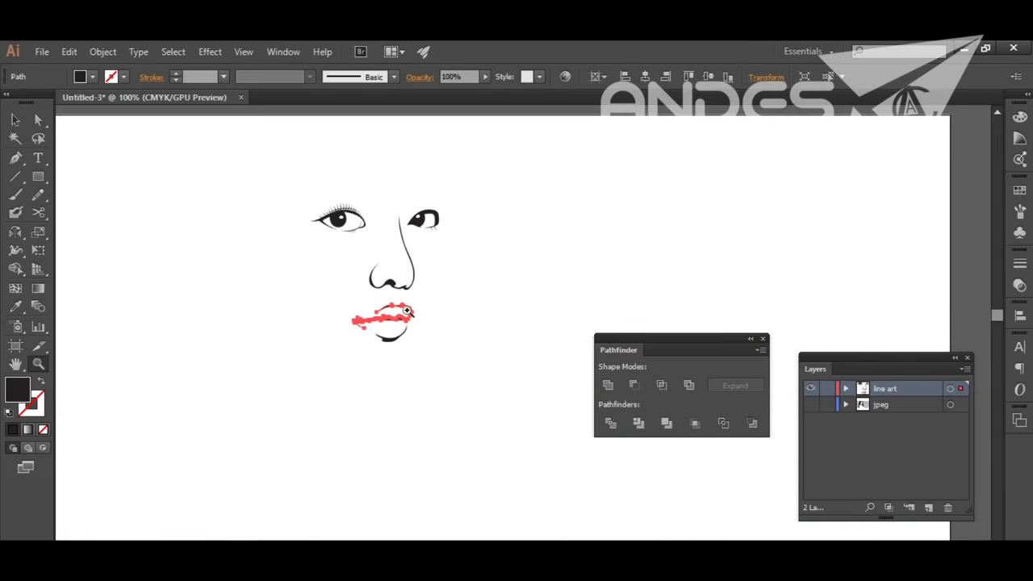
left_click(442, 365)
left_click(530, 410, "ctrl+space")
left_click(811, 404)
Toggle the photo on and off to compare the tracing, then zoom in.
left_click(811, 405)
left_click(810, 404)
left_click(810, 404)
left_click(810, 404)
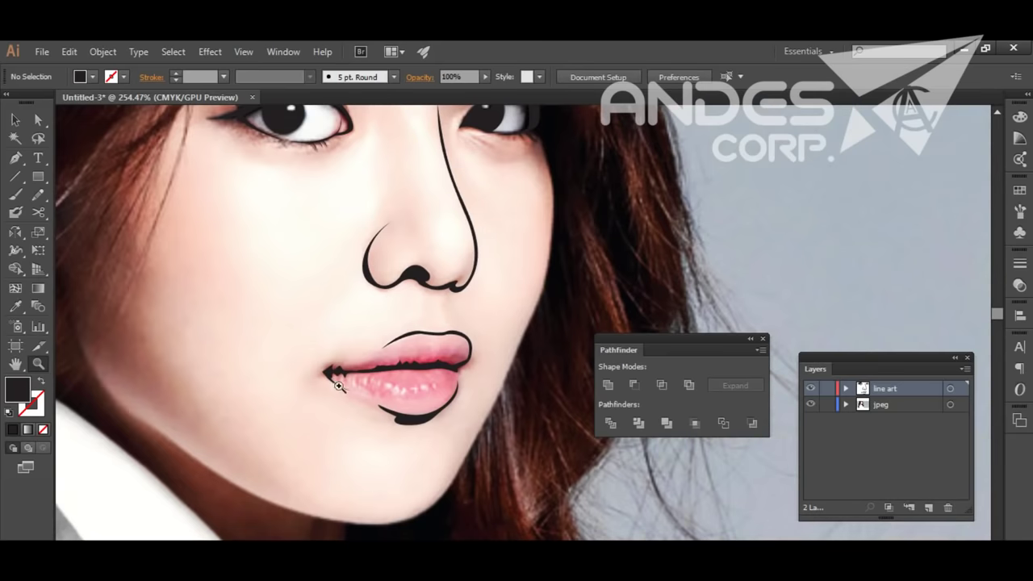
mouse_move(387, 397)
left_mouse_down()
mouse_move(398, 408)
mouse_move(330, 428)
left_mouse_up()
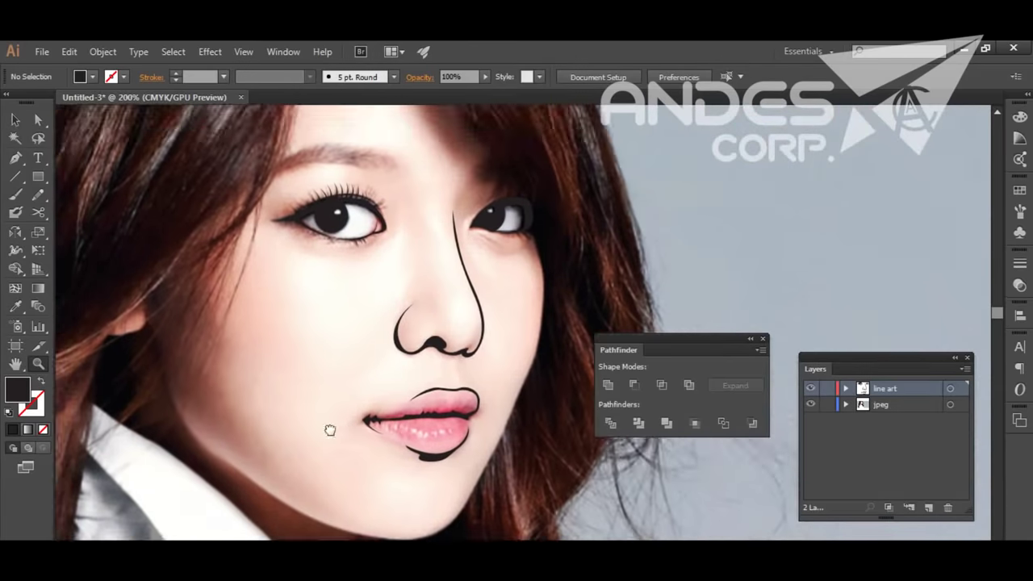
Start a black-stroke jaw line below the ear, set its stroke weight, and extend it toward the chin.
key("p")
left_click_drag(133, 287, 171, 374)
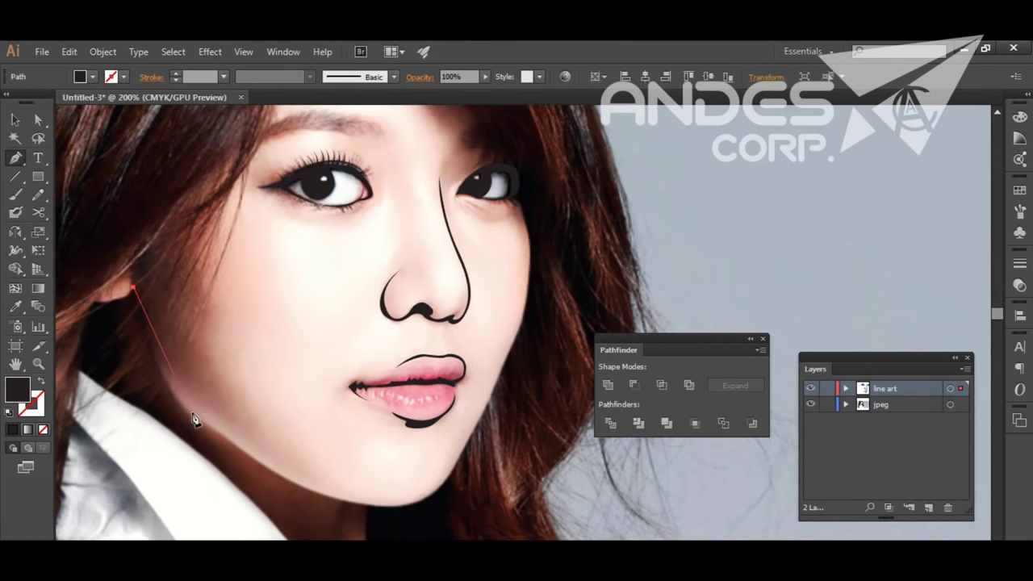
key("shift+x")
left_click(224, 77)
left_click(228, 91)
left_click(241, 448)
Continue the outline down the neck, anchoring at its base and curving toward the collar.
scroll(295, 362, "down", 2)
scroll(323, 371, "down", 2)
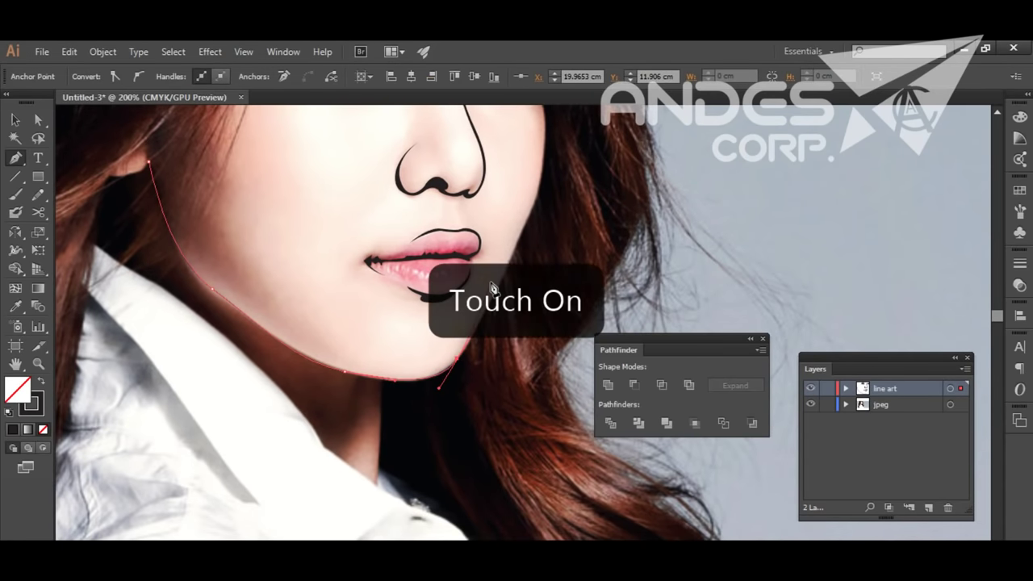
scroll(476, 332, "up", 2)
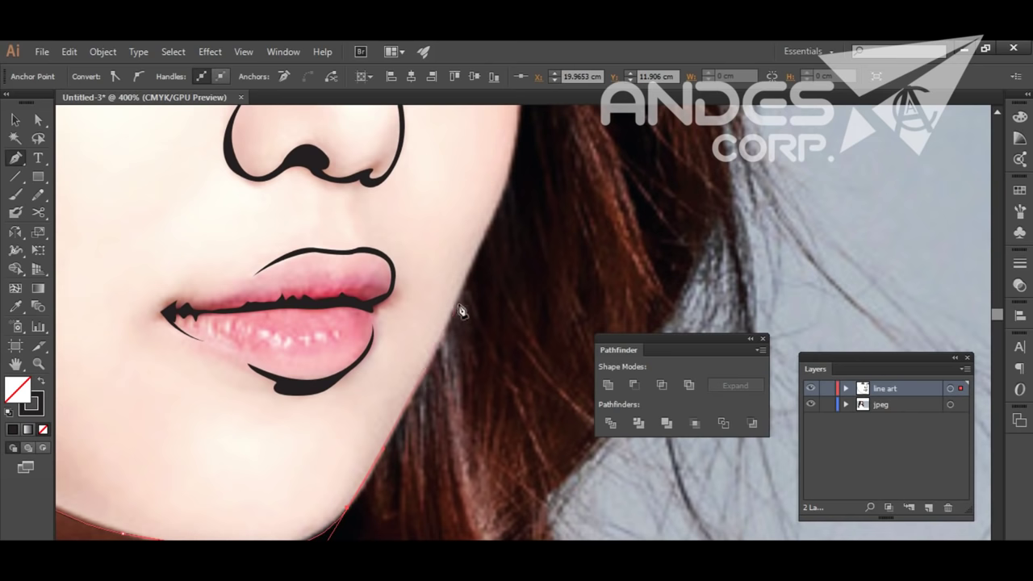
scroll(445, 314, "up", 3)
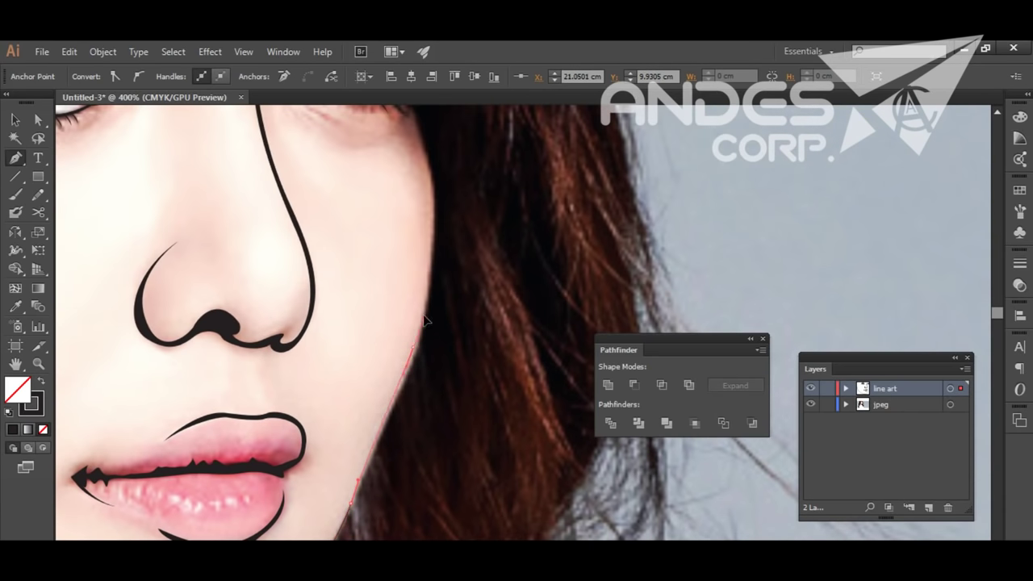
scroll(406, 366, "up", 1)
scroll(406, 365, "right", 2)
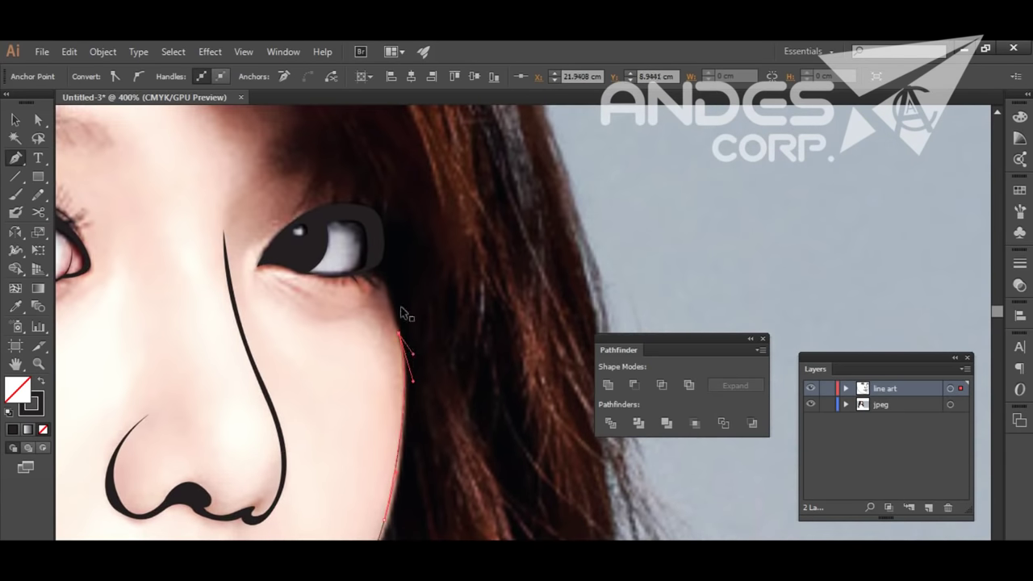
scroll(397, 305, "down", 5)
left_click_drag(425, 323, 398, 412)
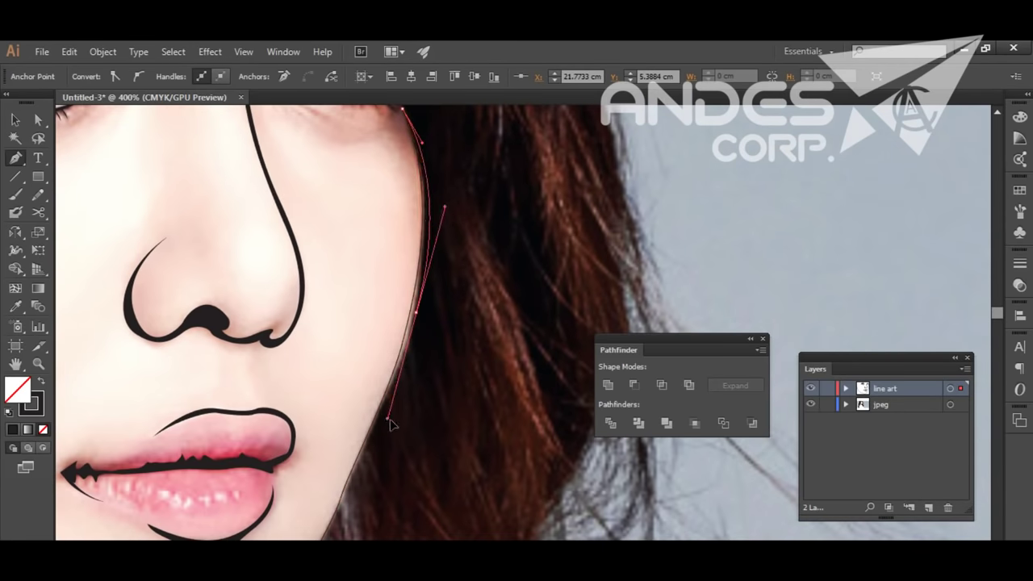
scroll(401, 385, "down", 5)
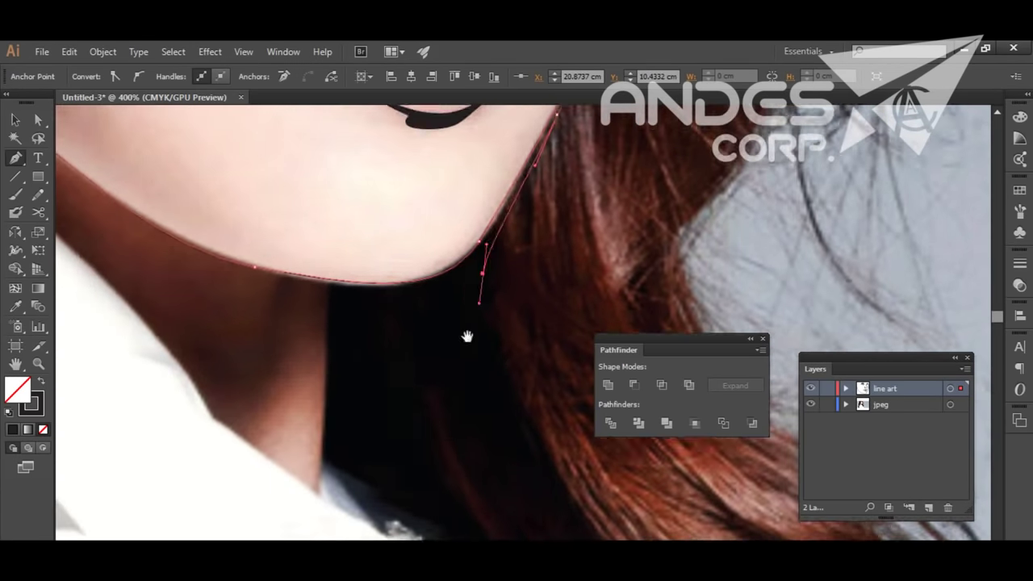
left_click_drag(478, 239, 456, 297)
left_click(331, 314)
scroll(395, 356, "down", 5)
scroll(395, 357, "left", 2)
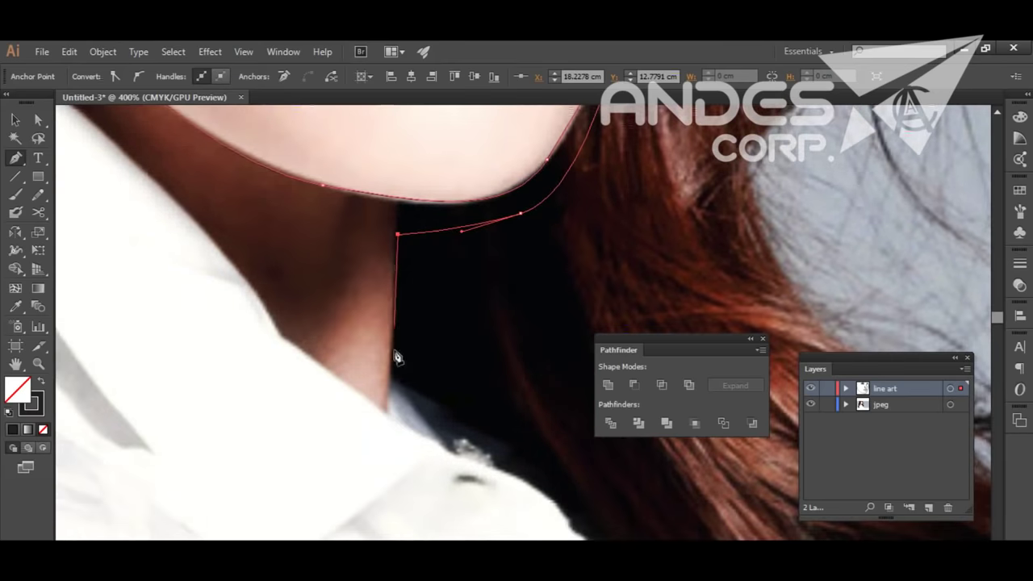
left_click_drag(380, 247, 361, 257)
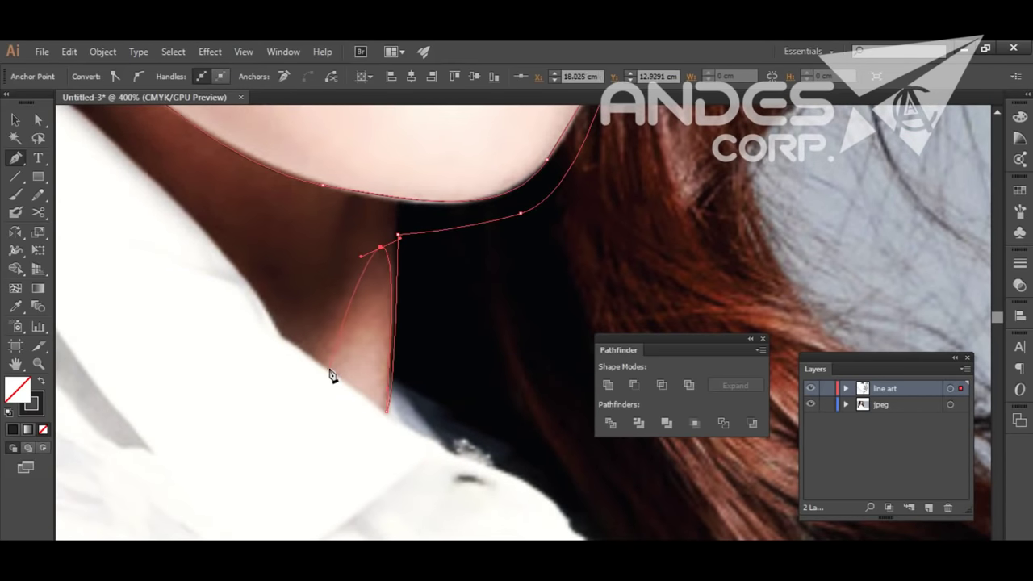
Reselect the jaw shape and trace along the collar to close it near the ear.
scroll(292, 349, "up", 10)
scroll(337, 484, "left", 3)
left_click_drag(252, 304, 382, 414)
left_click(325, 354, "ctrl")
left_click(273, 300, "ctrl")
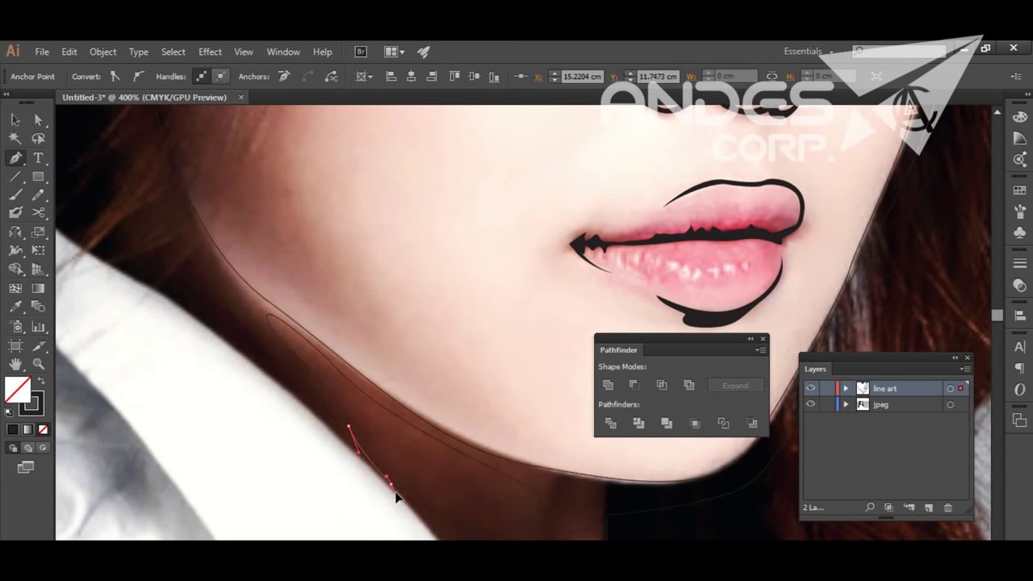
scroll(308, 449, "up", 3)
scroll(307, 448, "left", 5)
scroll(307, 449, "up", 2)
scroll(307, 449, "left", 4)
left_click_drag(380, 448, 329, 436)
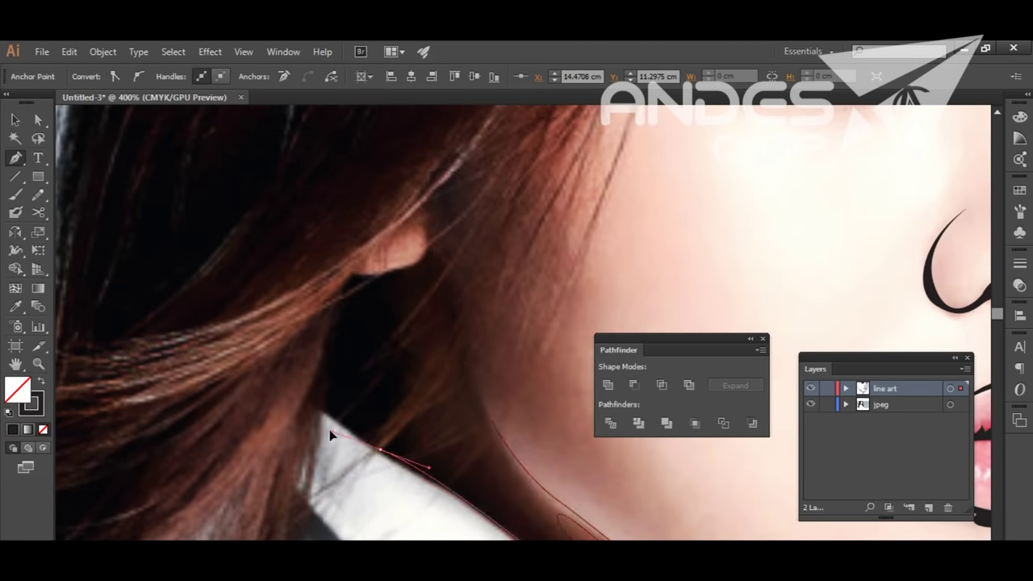
scroll(376, 350, "up", 3)
left_click(430, 327)
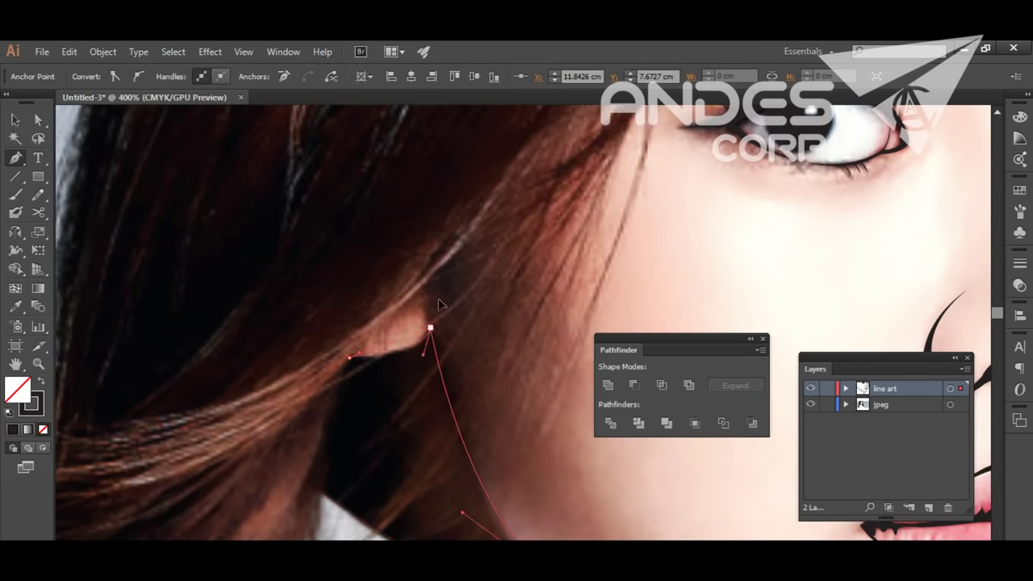
Zoom out to the whole portrait and toggle the photo to preview the line art.
key("z")
left_click(464, 409, "alt")
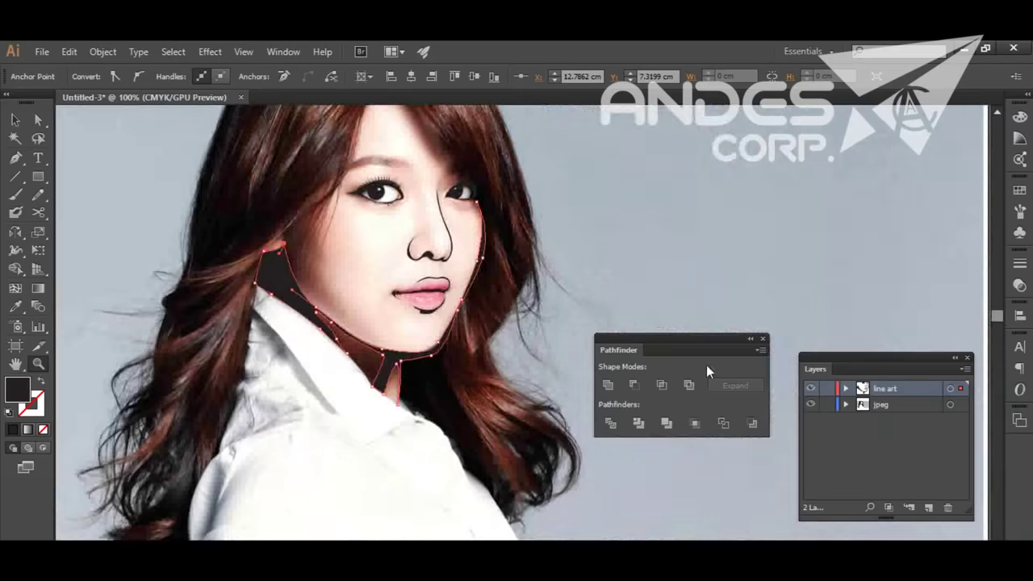
left_click(811, 404)
Zoom in on the face, eyes and hairline.
left_click(811, 405)
left_click(420, 408)
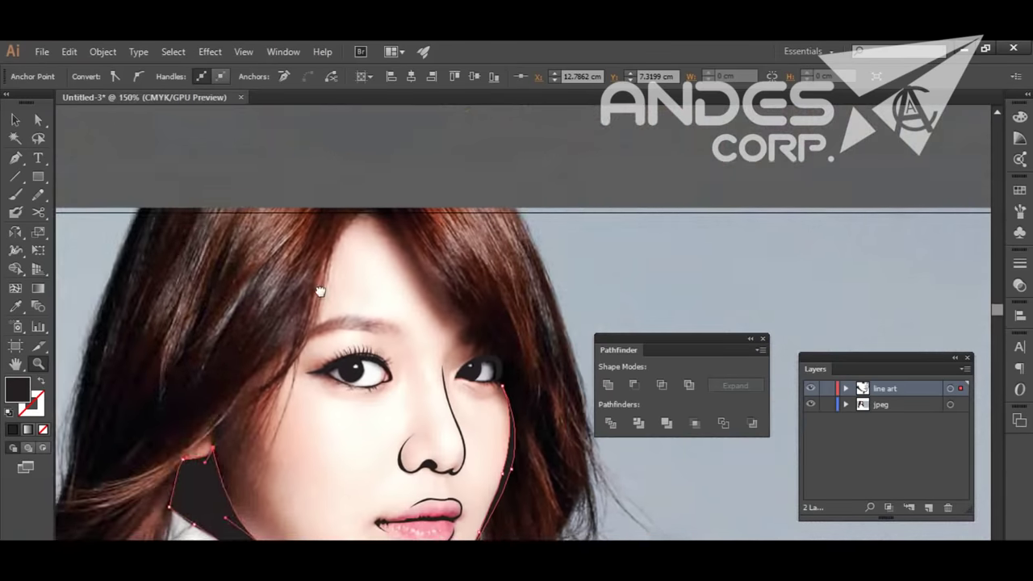
left_click_drag(351, 352, 376, 348)
With the Pen tool, trace the hair outline from the hairline past the eye and jaw to the collar.
key("p")
left_click_drag(296, 323, 349, 369)
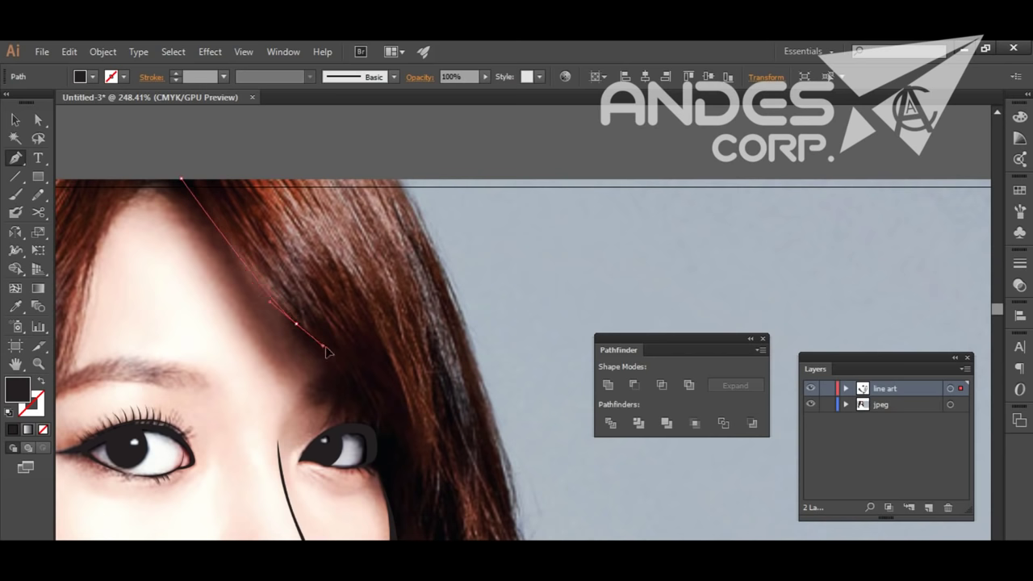
left_click_drag(358, 432, 362, 430)
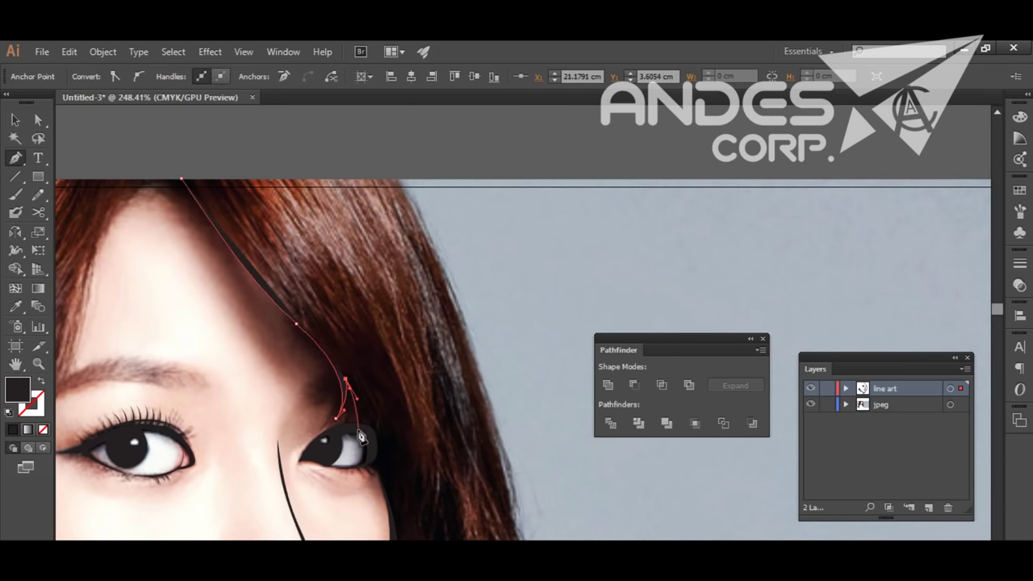
left_click(381, 439)
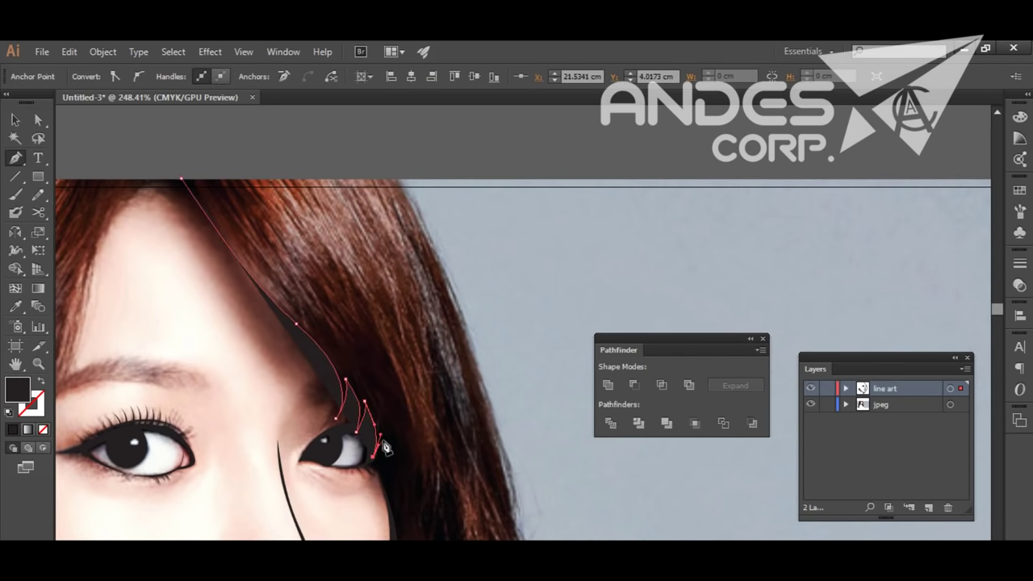
left_click_drag(391, 501, 380, 391)
left_click(380, 458)
mouse_move(369, 517)
left_mouse_down()
mouse_move(410, 288)
mouse_move(369, 327)
mouse_move(347, 321)
left_mouse_up()
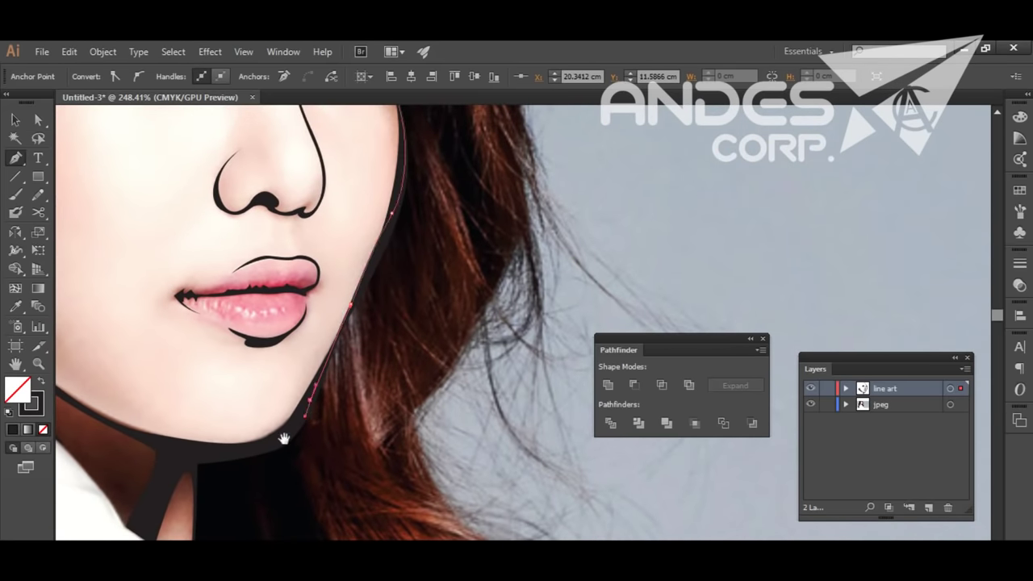
left_click_drag(307, 414, 343, 289)
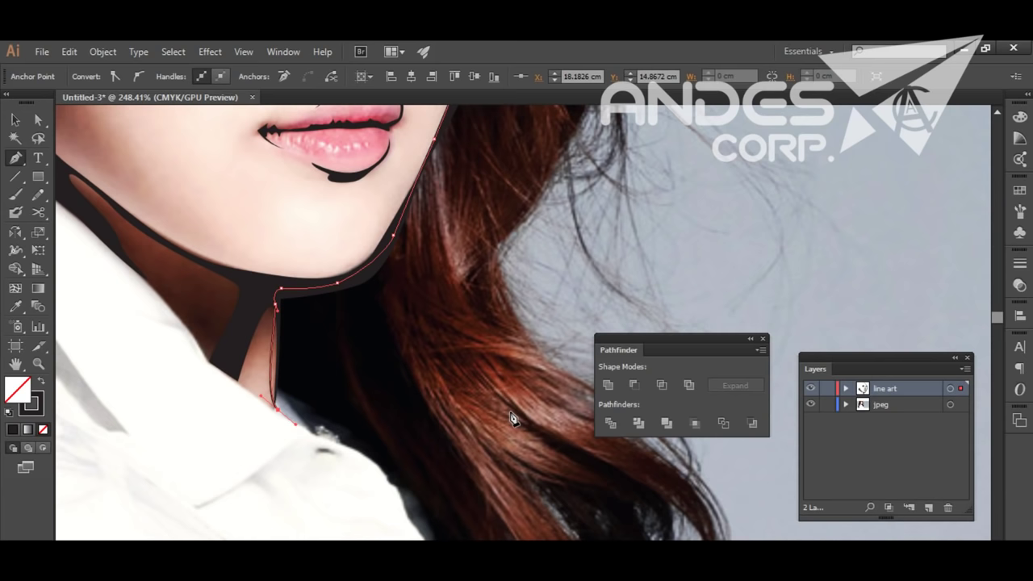
left_click_drag(519, 349, 429, 283)
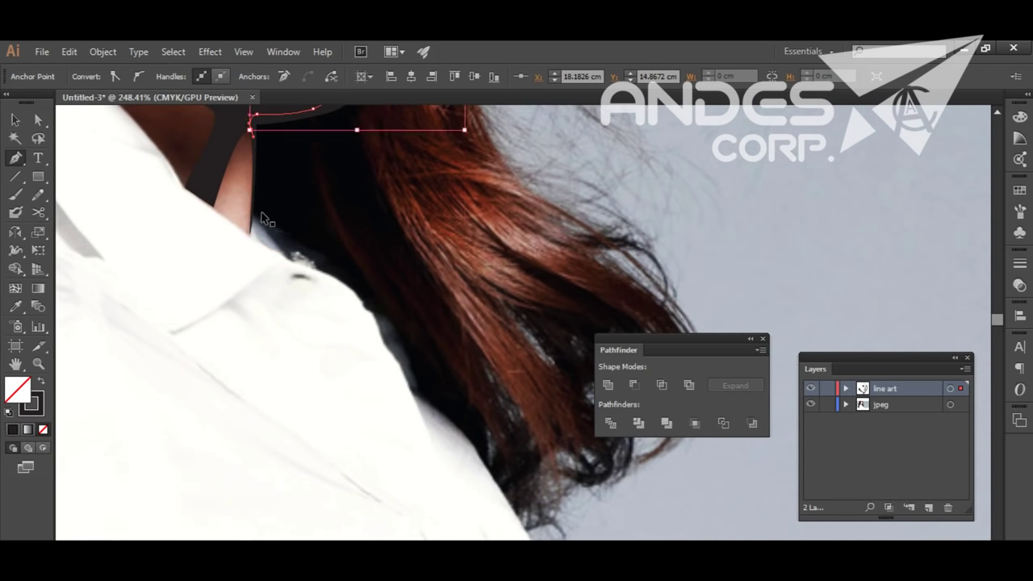
left_click(428, 393)
Continue the hair outline along the hair ends and back up the outer edge.
left_click_drag(504, 469, 383, 350)
mouse_move(403, 411)
left_mouse_down()
mouse_move(468, 364)
mouse_move(490, 418)
left_mouse_up()
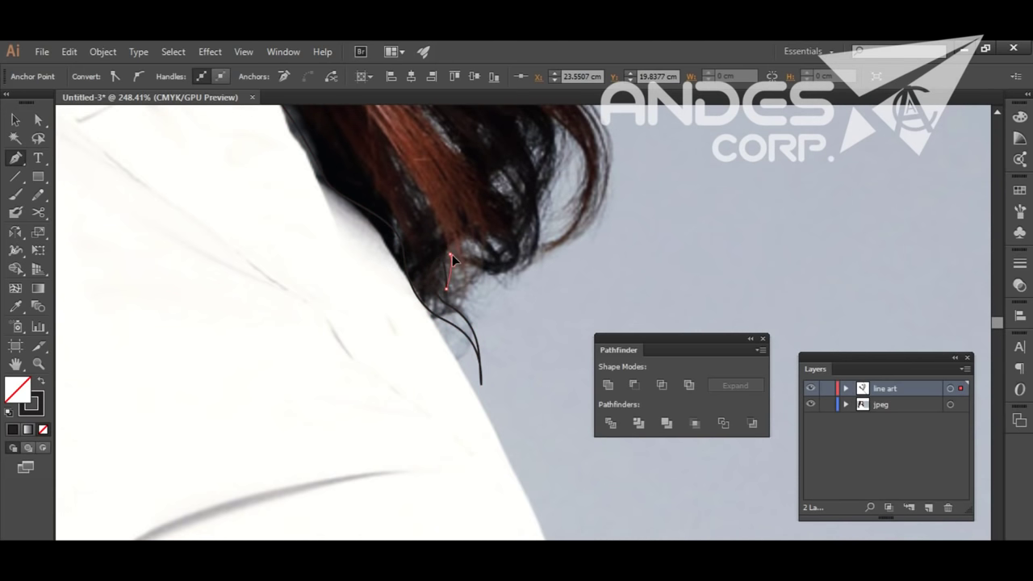
left_click_drag(535, 276, 542, 265)
left_click(532, 291)
scroll(526, 293, "up", 3)
left_click(502, 322)
left_click_drag(504, 239, 531, 263)
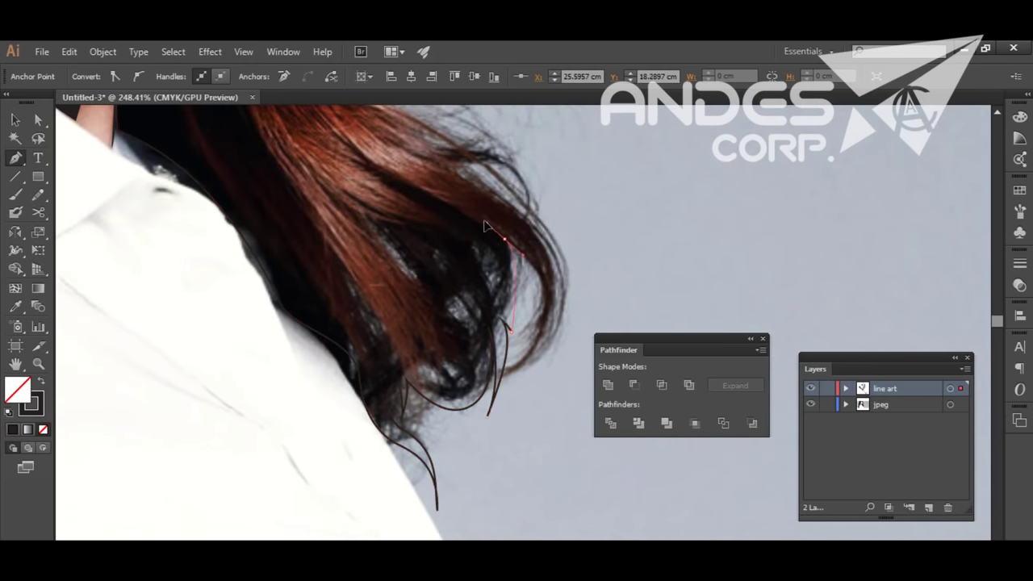
Draw two curved loose hair strands along the hair edge.
left_click(525, 371)
scroll(558, 353, "up", 3)
left_click_drag(488, 329, 507, 343)
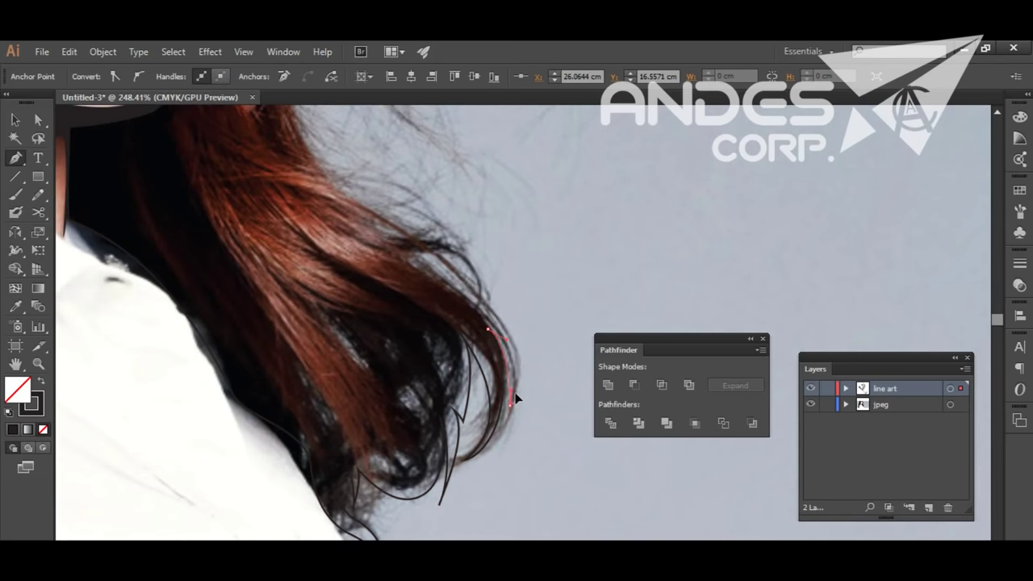
scroll(509, 371, "up", 3)
left_click_drag(457, 370, 398, 330)
left_click(421, 345, "ctrl")
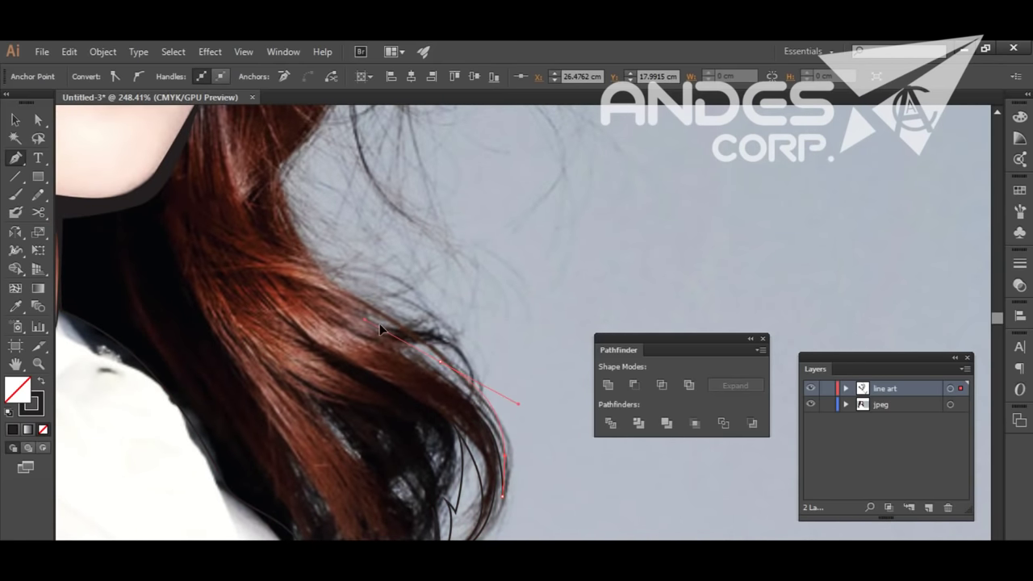
left_click(403, 343)
left_click_drag(475, 358, 484, 391)
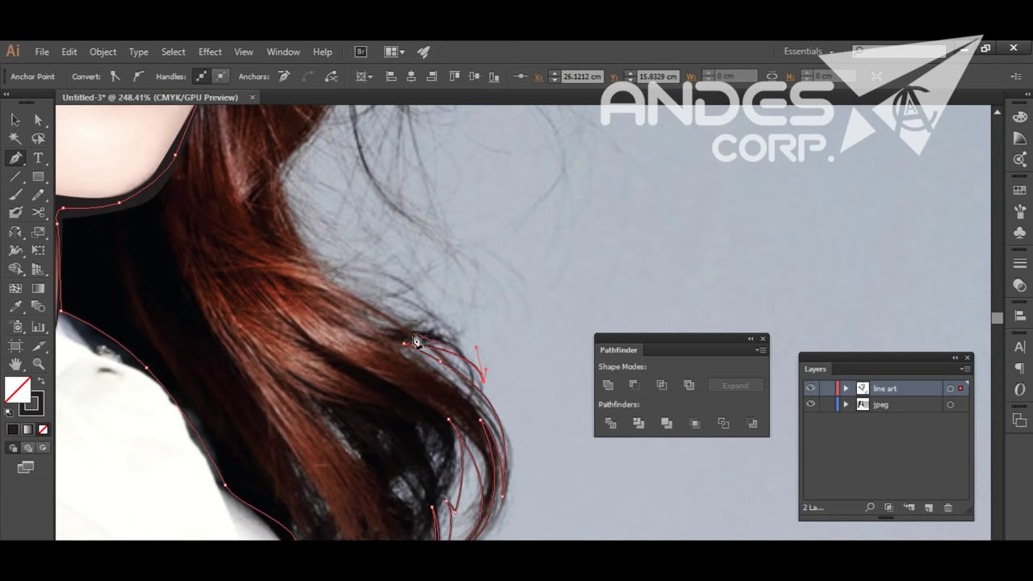
scroll(341, 403, "up", 3)
Trace the outer hair edge outline curving outward.
left_click(295, 305)
mouse_move(337, 394)
left_mouse_down()
mouse_move(408, 397)
mouse_move(388, 486)
left_mouse_up()
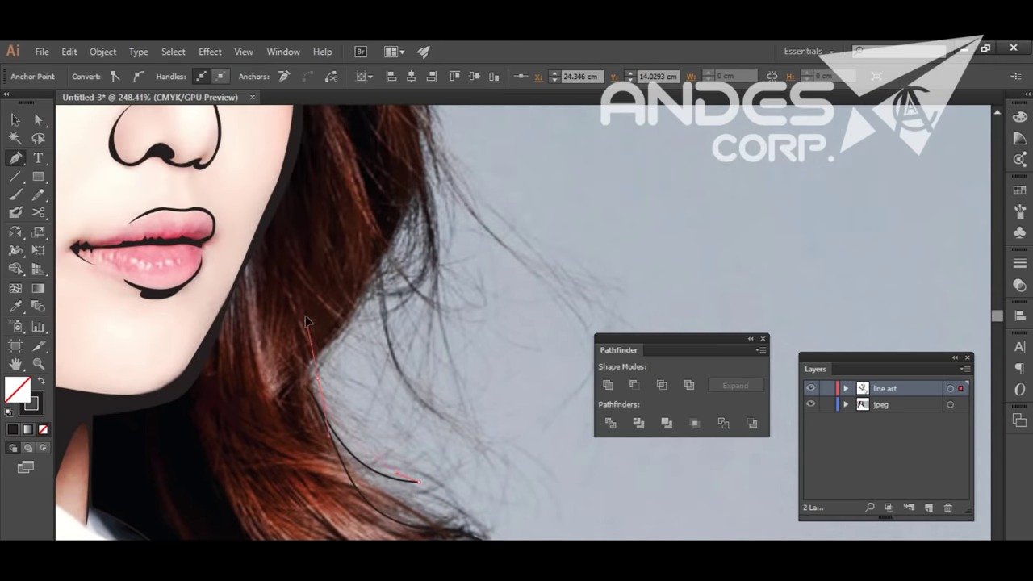
left_click(336, 345)
scroll(367, 307, "up", 3)
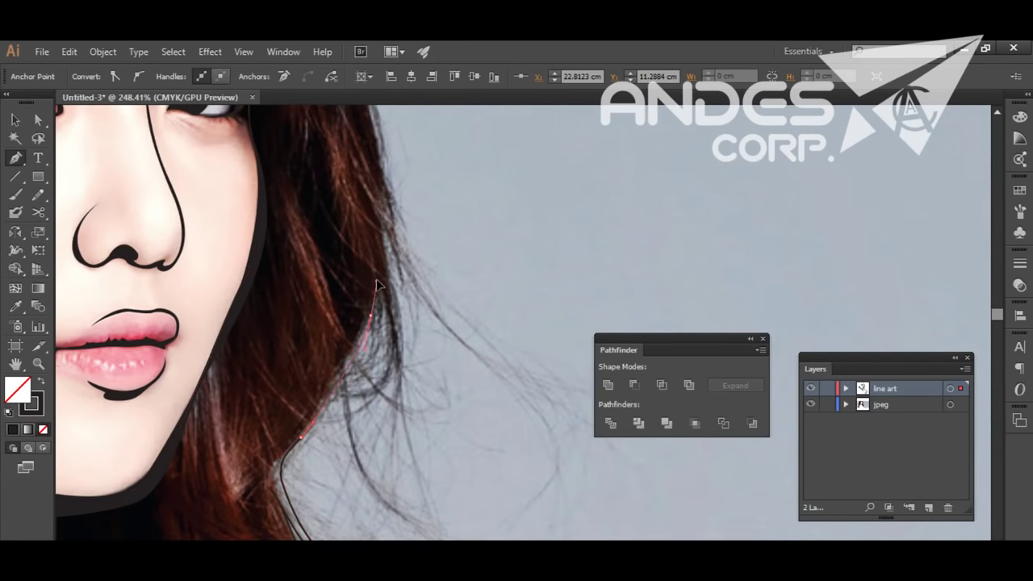
Add strands beside the jaw and a long strand down to the hair ends, then view the artboard top.
left_click(383, 289)
left_click_drag(373, 406, 350, 413)
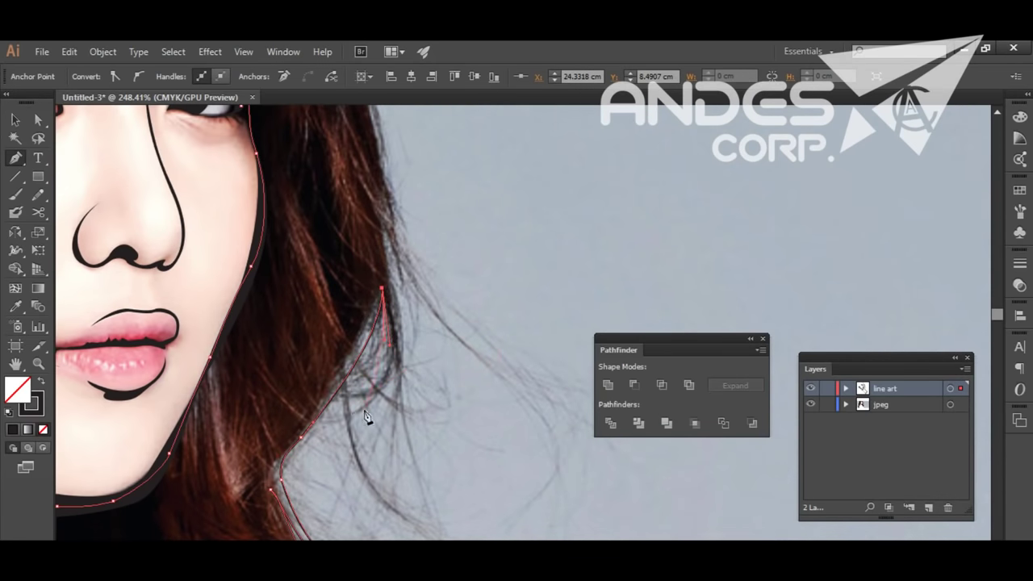
left_click(400, 330)
left_click_drag(376, 446, 351, 463)
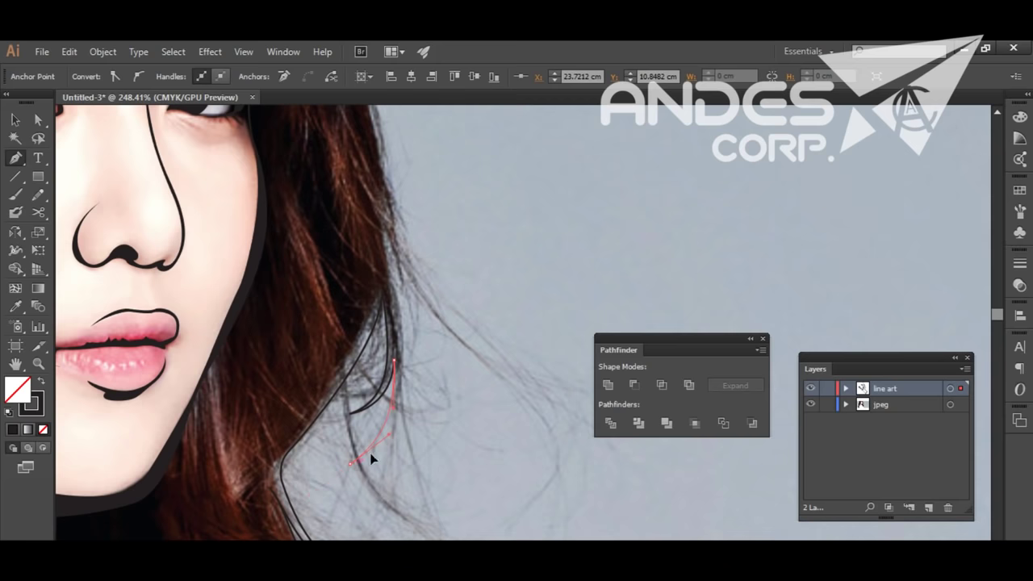
scroll(398, 330, "right", 2)
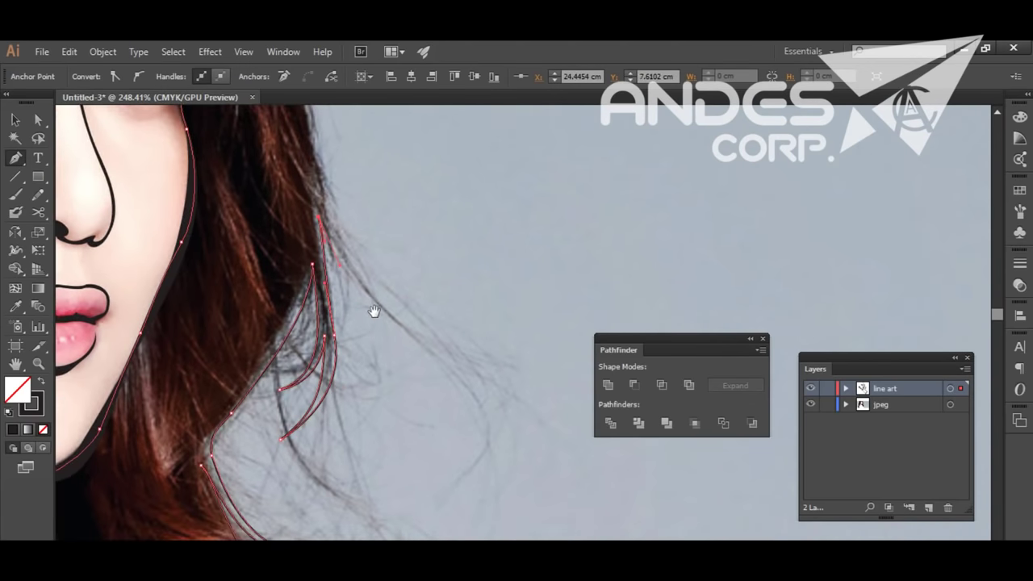
left_click_drag(379, 327, 412, 345)
mouse_move(435, 496)
left_mouse_down()
mouse_move(404, 537)
mouse_move(466, 394)
left_mouse_up()
scroll(436, 403, "down", 2)
scroll(409, 258, "up", 5)
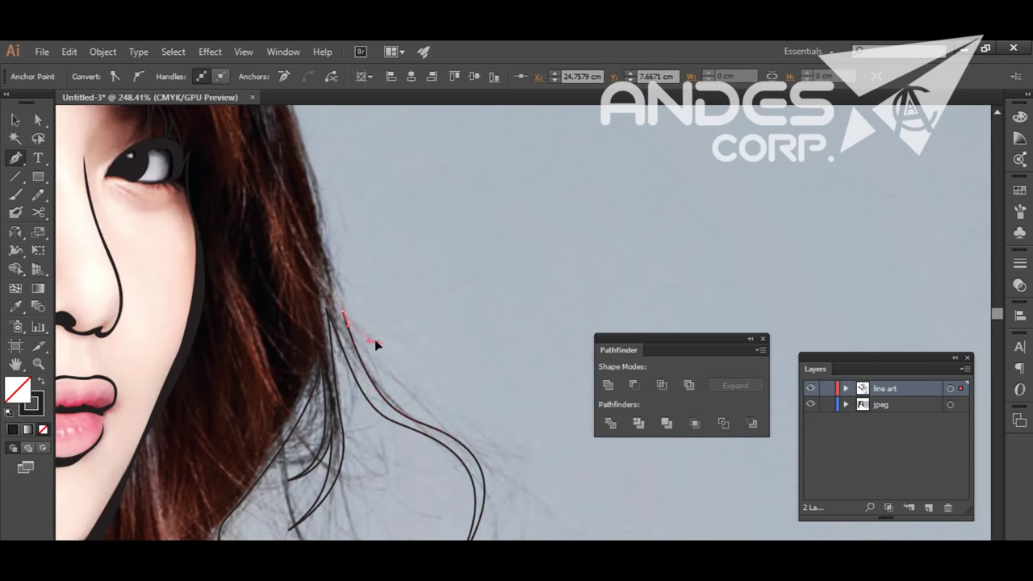
left_click_drag(321, 157, 357, 346)
left_click_drag(291, 198, 429, 279)
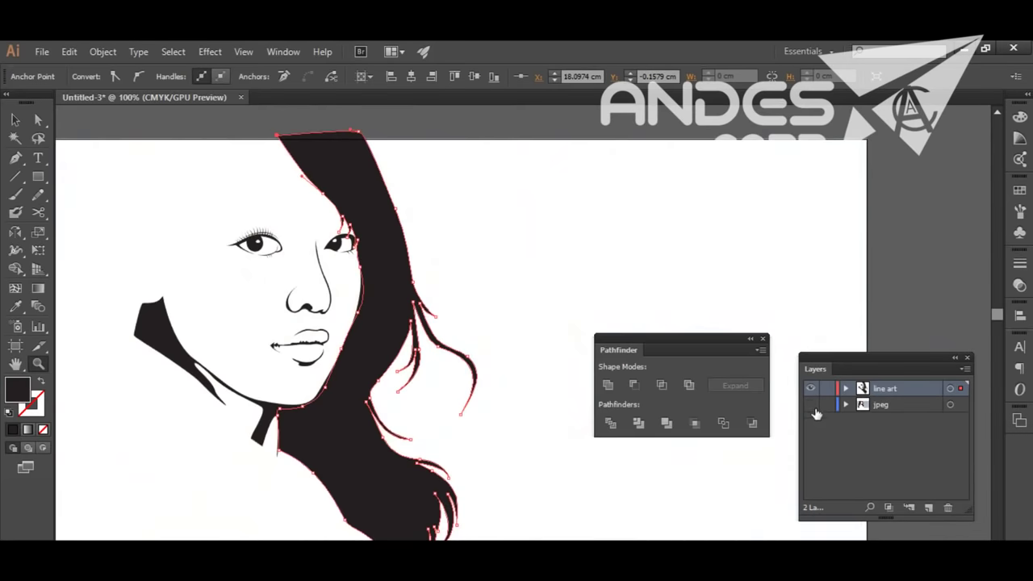
Make the jpeg layer visible again and zoom in on the face and hair for Pen tracing.
left_click(811, 404)
left_click_drag(254, 264, 441, 363)
key("p")
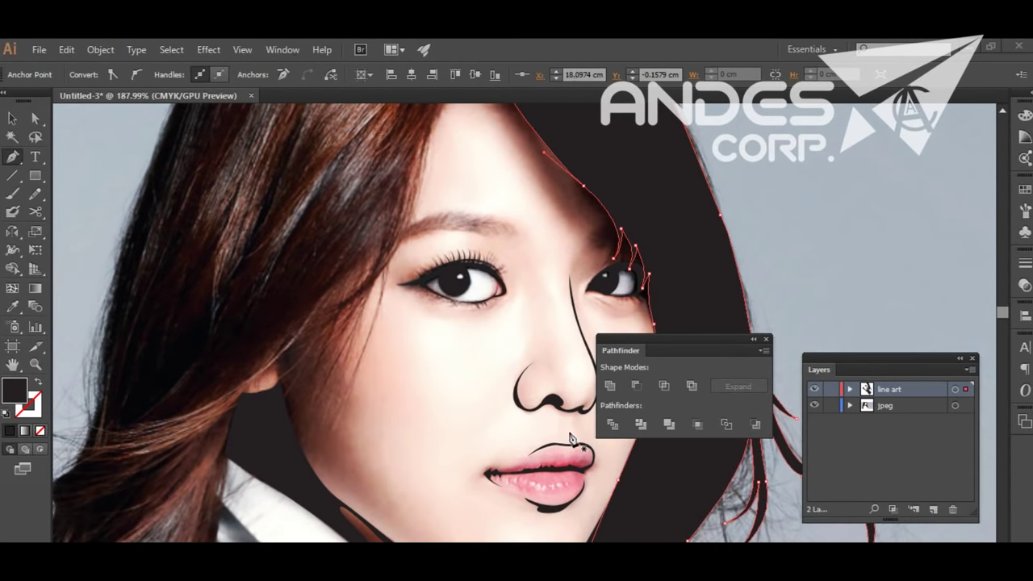
Zoom in around the eye and set the Pen path to no fill with a 0.1 mm stroke.
key("z")
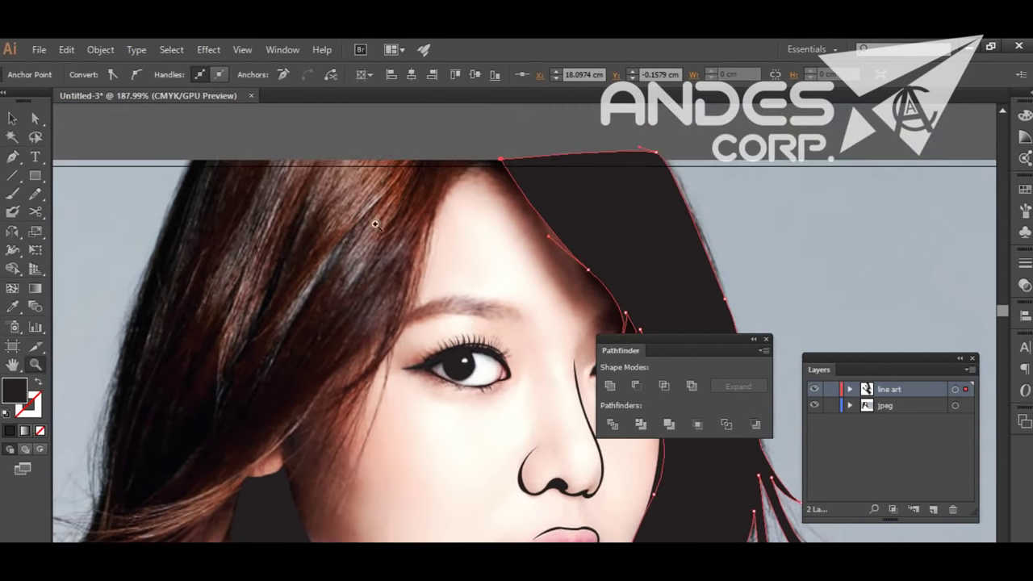
left_click(436, 242)
left_click(425, 272)
key("p")
scroll(460, 285, "up", 3)
left_click(513, 199)
key("shift+x")
left_click(222, 75)
left_click(232, 92)
scroll(484, 323, "down", 3)
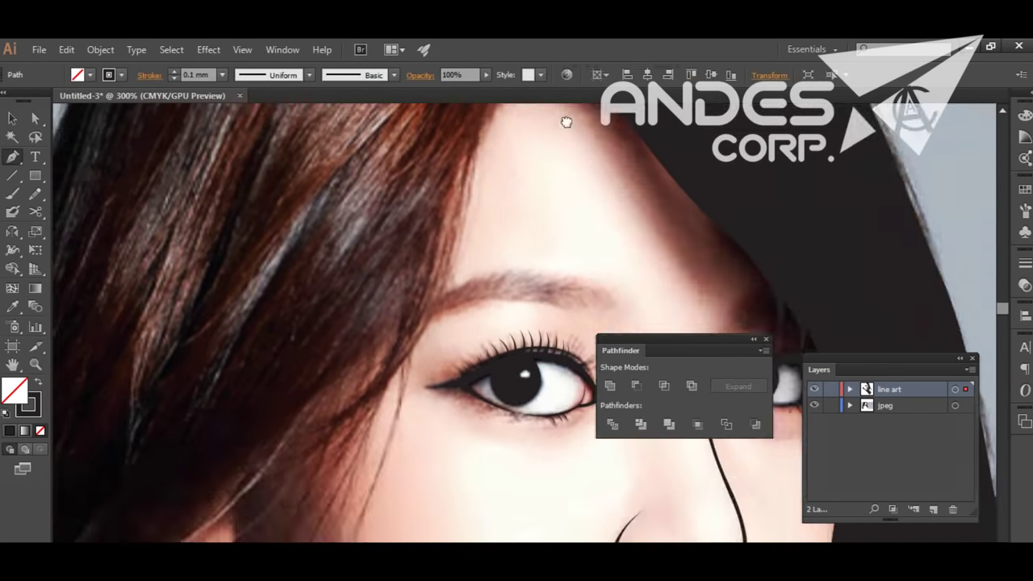
scroll(485, 323, "up", 2)
Start the thin outline at the forehead, curving along the hairline beside the face.
left_click_drag(471, 211, 467, 255)
scroll(469, 256, "down", 3)
scroll(484, 307, "left", 2)
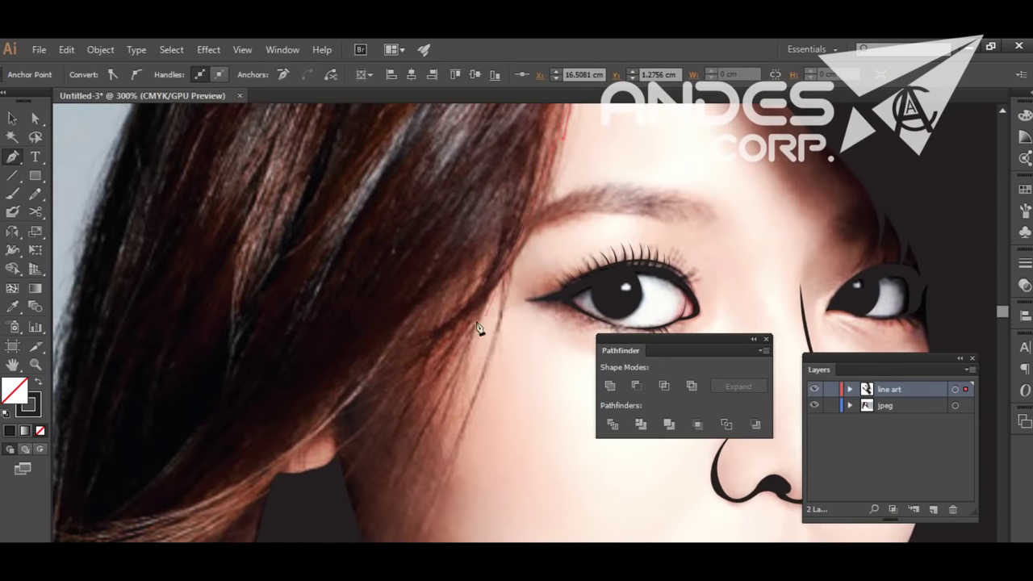
scroll(473, 368, "up", 3)
left_click_drag(521, 305, 532, 239)
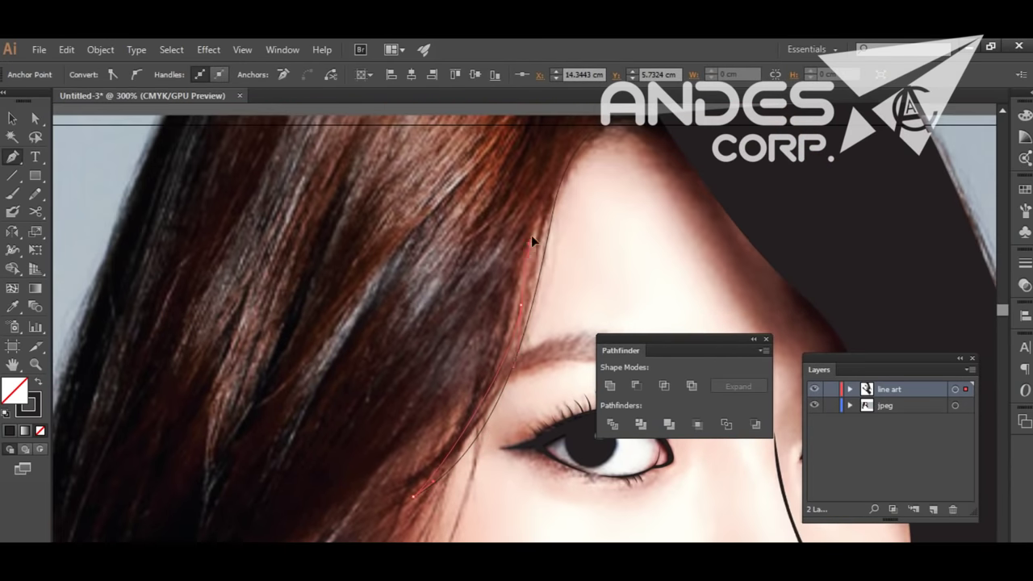
scroll(540, 199, "down", 3)
scroll(541, 199, "left", 2)
left_click_drag(449, 365, 395, 406)
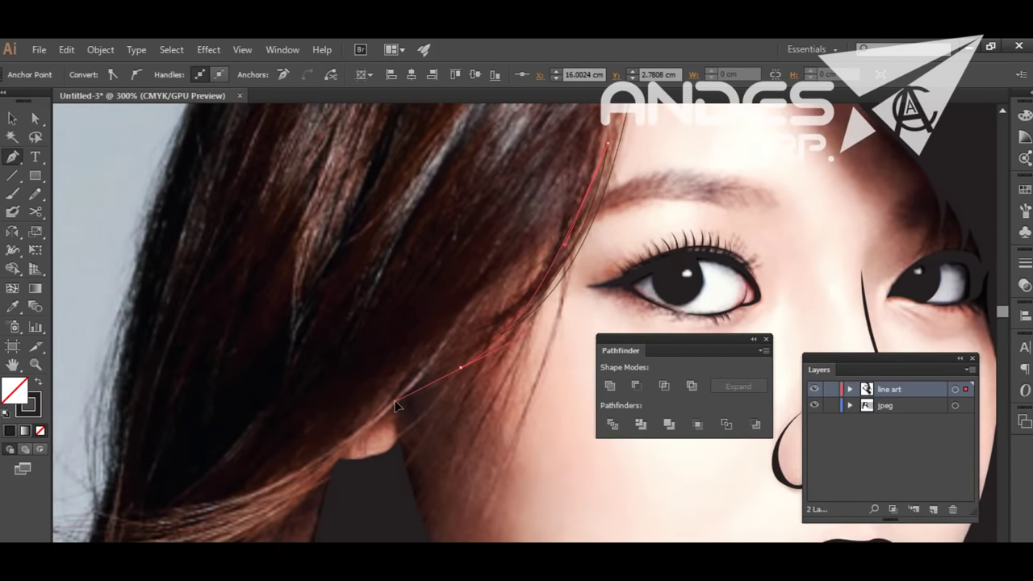
scroll(482, 349, "up", 1)
scroll(498, 364, "up", 2)
Extend the outline down the hair edge toward the ear and the shirt collar.
left_click_drag(563, 268, 569, 214)
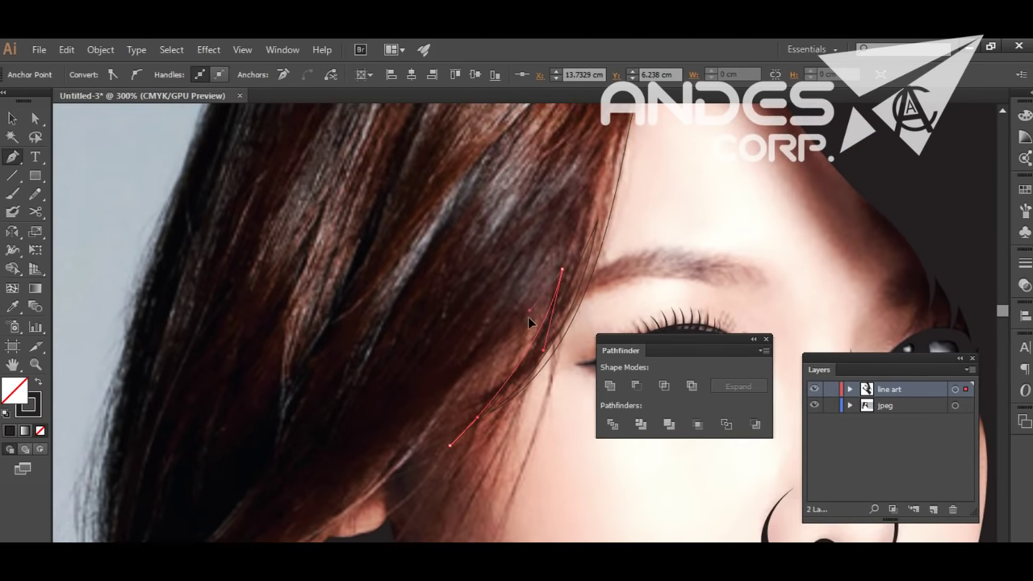
scroll(452, 355, "down", 5)
scroll(411, 356, "down", 2)
scroll(412, 355, "left", 2)
left_click_drag(411, 345, 342, 377)
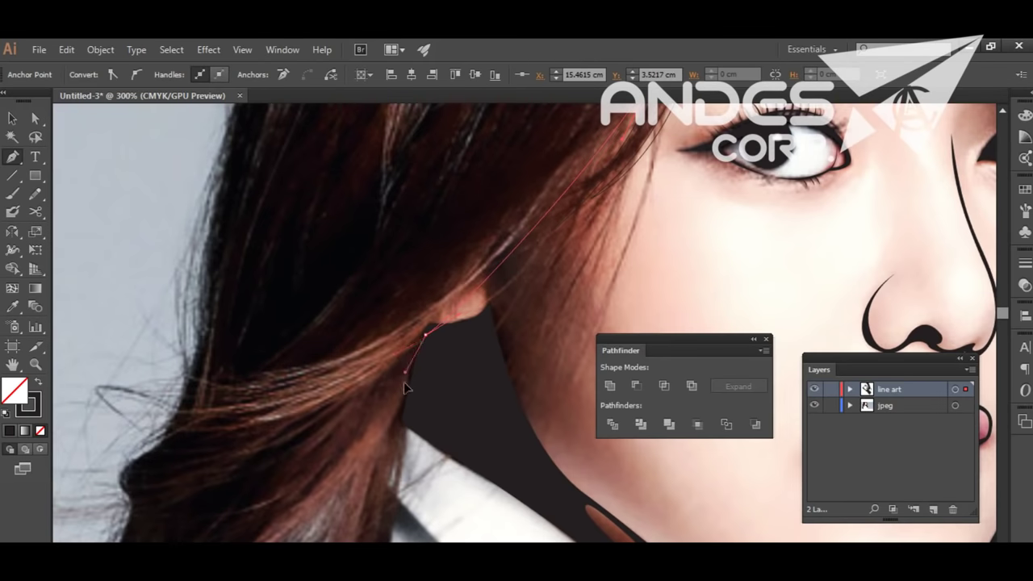
scroll(455, 215, "down", 5)
scroll(478, 275, "down", 2)
scroll(449, 356, "down", 2)
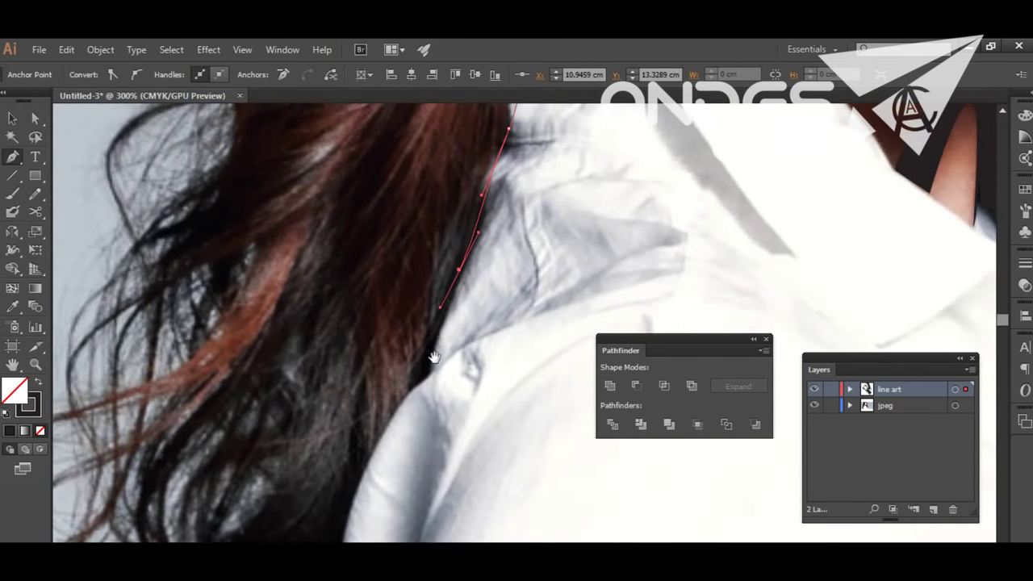
scroll(442, 277, "down", 2)
left_click_drag(397, 455, 485, 266)
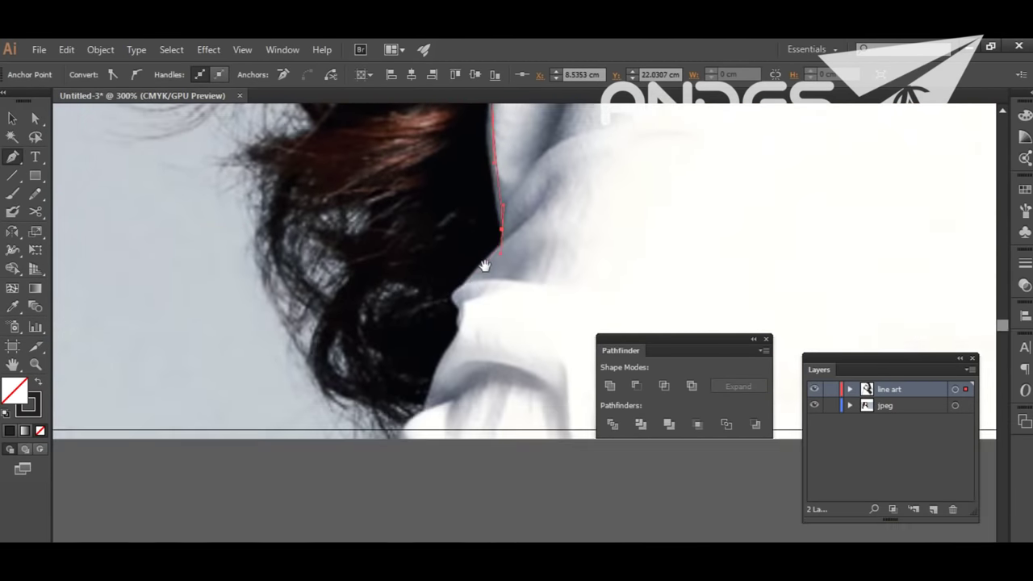
Trace the outline where hair meets the shirt and around the curled hair tips.
left_click(408, 423)
scroll(379, 426, "up", 1)
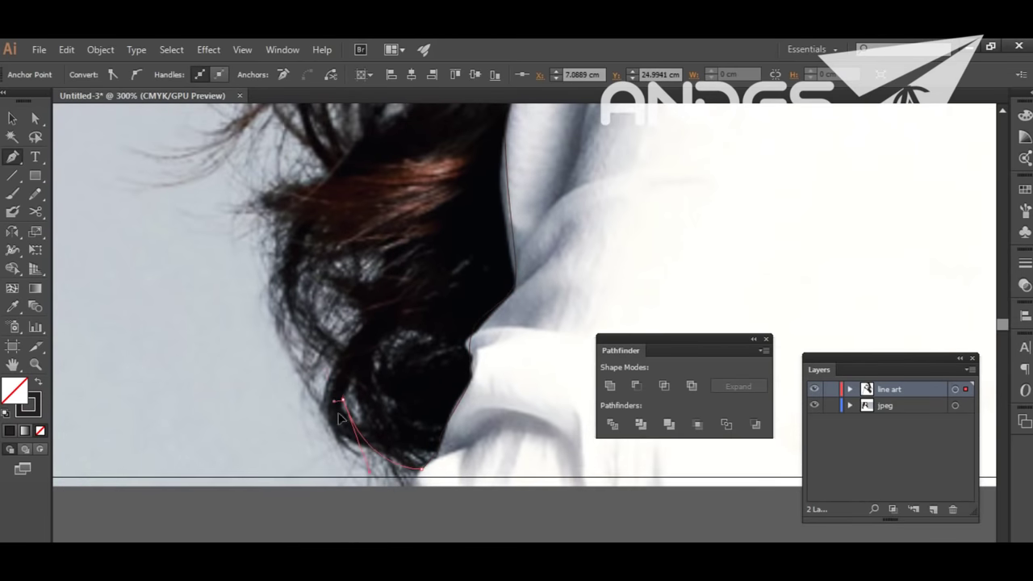
scroll(339, 418, "down", 2)
left_click_drag(315, 286, 343, 218)
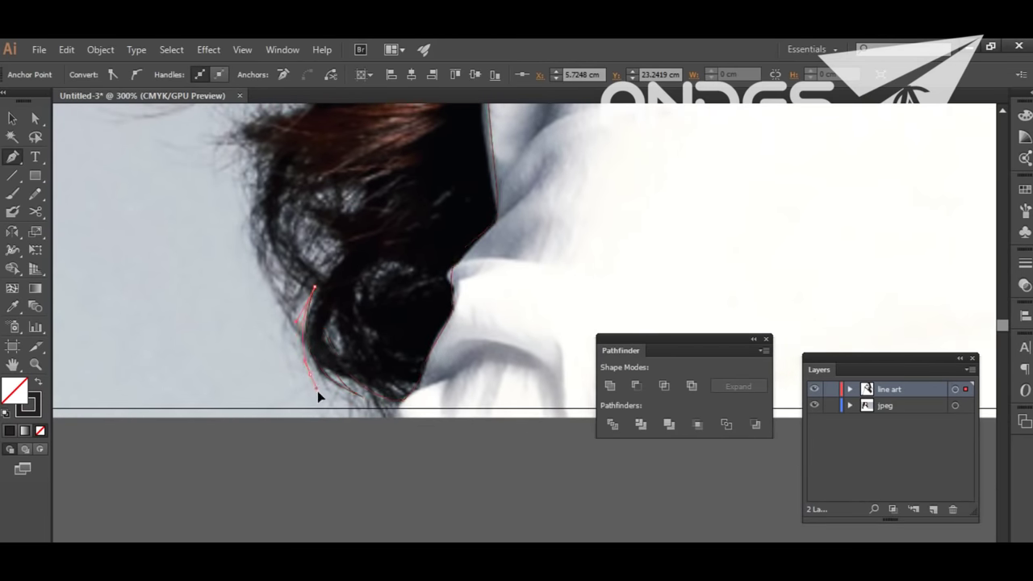
scroll(315, 385, "up", 3)
left_click(303, 367)
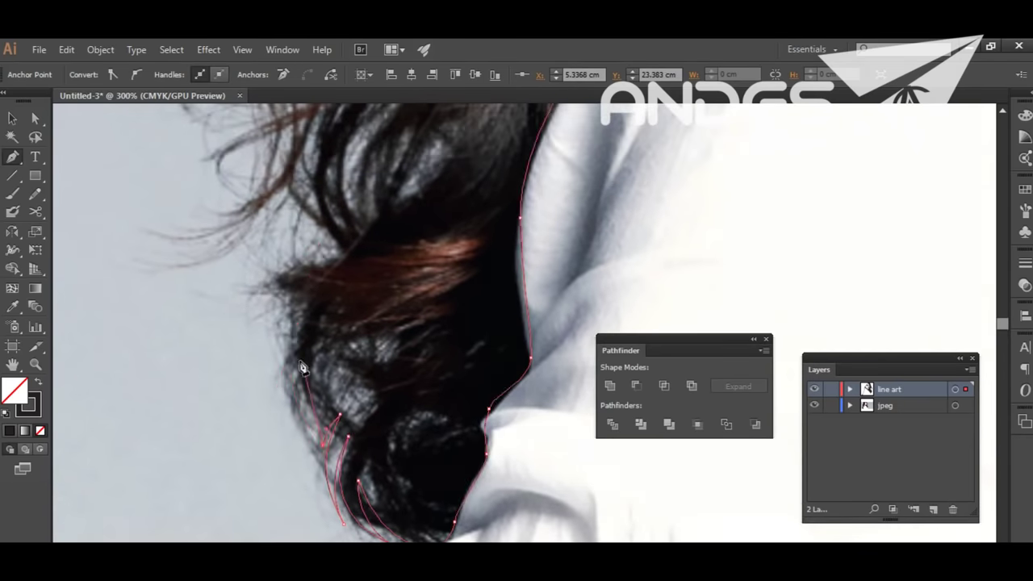
left_click_drag(292, 302, 260, 301)
scroll(260, 300, "up", 3)
left_click(252, 349)
mouse_move(363, 379)
left_mouse_down()
mouse_move(338, 370)
mouse_move(450, 353)
mouse_move(440, 299)
left_mouse_up()
scroll(408, 351, "up", 3)
Close the left hair shape on its start point and draw a first strand along its edge.
left_click_drag(396, 331, 380, 379)
left_click(427, 479)
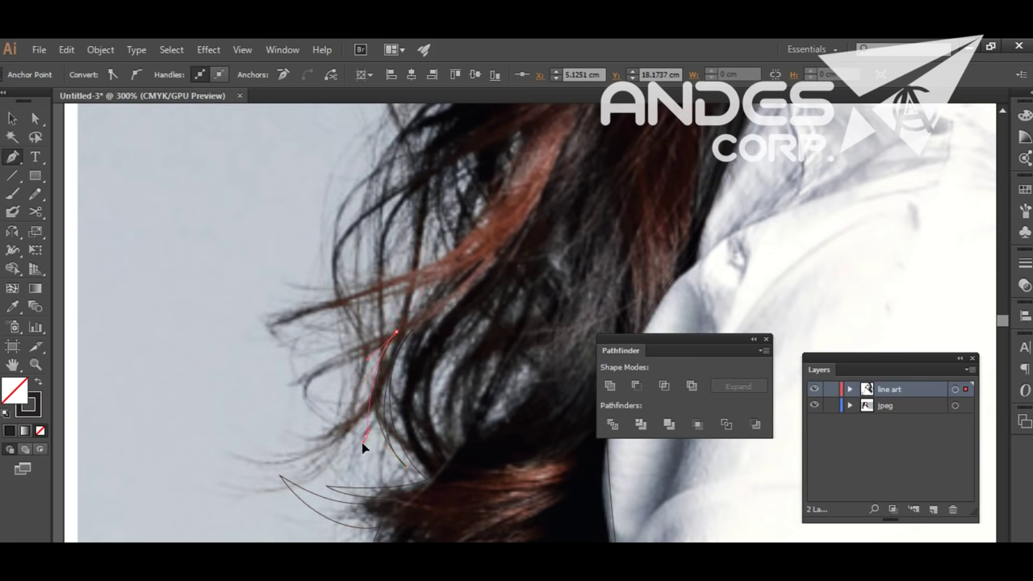
left_click_drag(244, 450, 159, 396)
left_click_drag(359, 410, 370, 351)
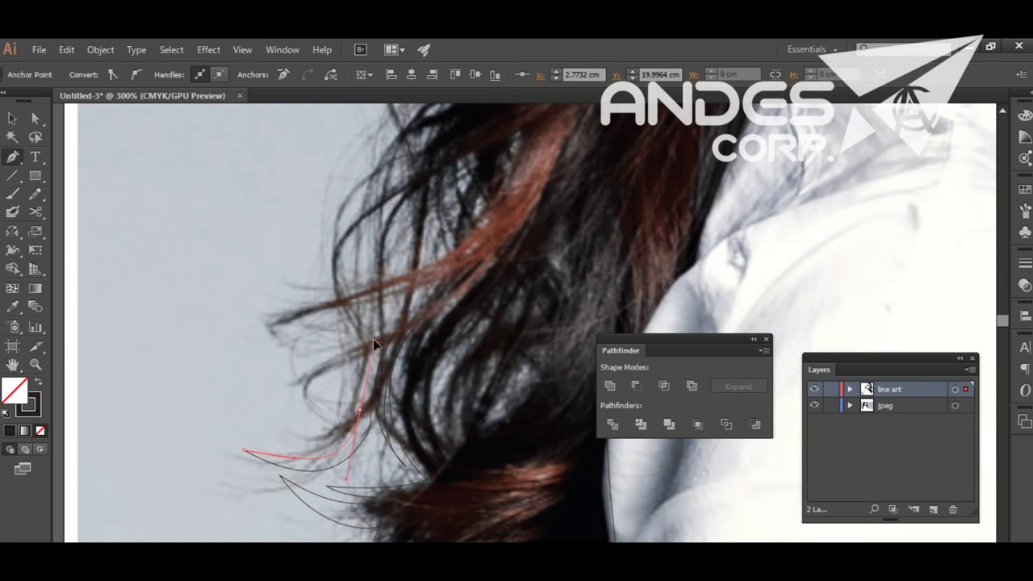
left_click_drag(335, 422, 321, 366)
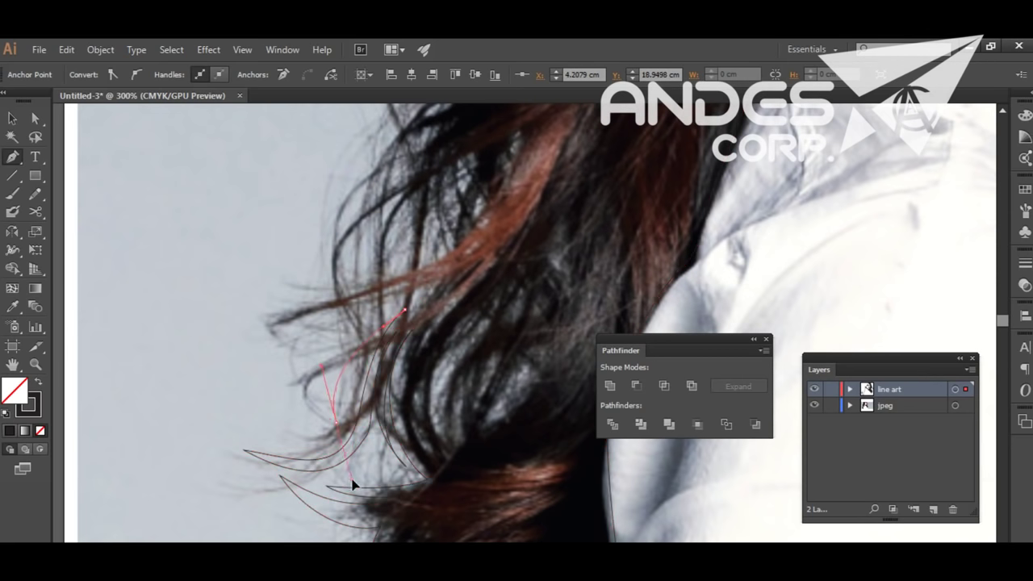
left_click_drag(400, 310, 462, 257)
Draw another pointed strand following the outer hair and curving back into it.
left_click_drag(268, 355, 274, 334)
mouse_move(379, 283)
left_mouse_down()
mouse_move(436, 263)
mouse_move(271, 402)
left_mouse_up()
left_click_drag(330, 379, 372, 376)
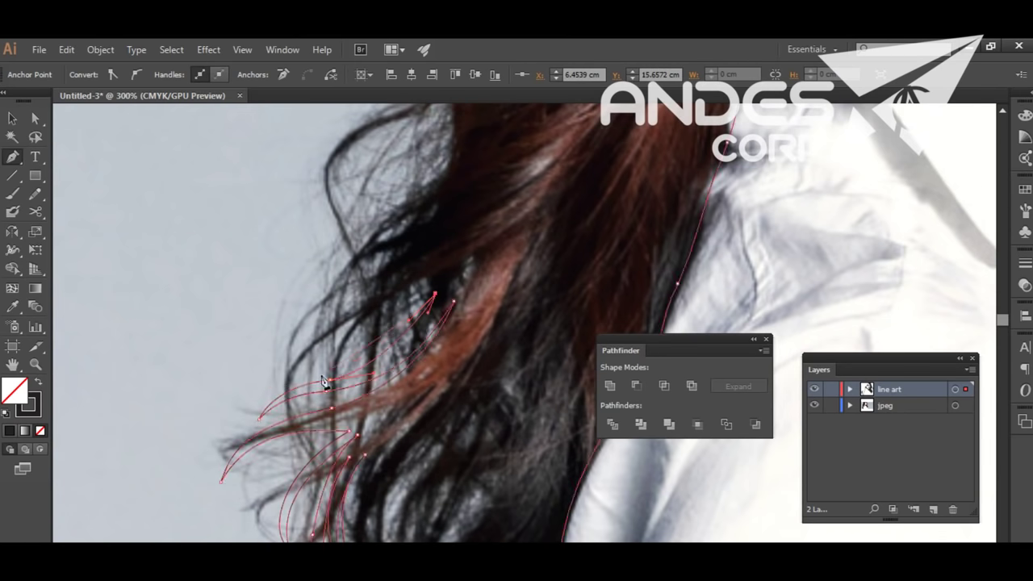
left_click_drag(427, 283, 429, 267)
left_click(380, 303)
mouse_move(290, 385)
left_mouse_down()
mouse_move(286, 409)
mouse_move(313, 323)
mouse_move(287, 357)
left_mouse_up()
Draw a smoother strand path running up along the upper hair edge.
left_click(393, 283)
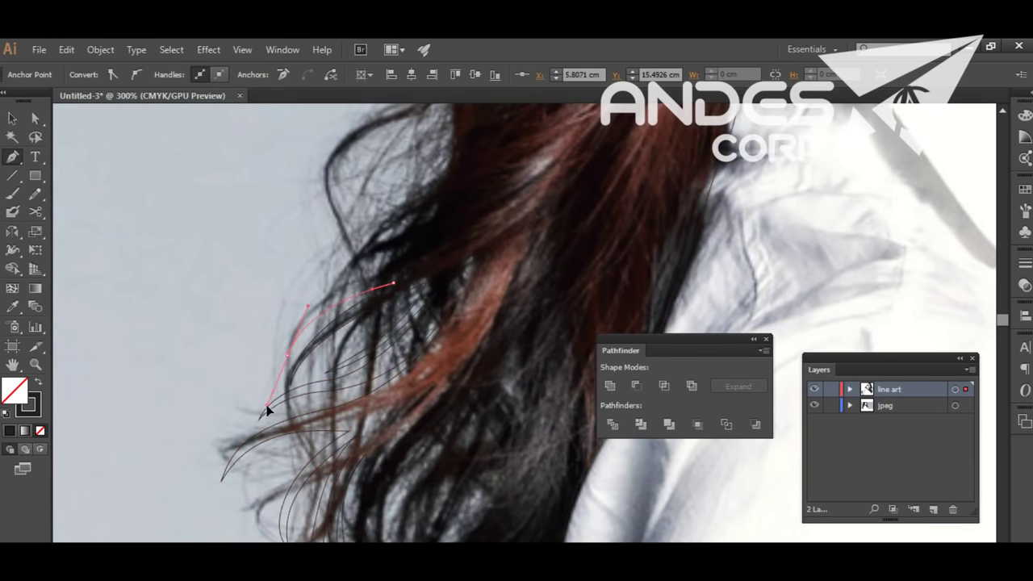
left_click_drag(377, 272, 411, 264)
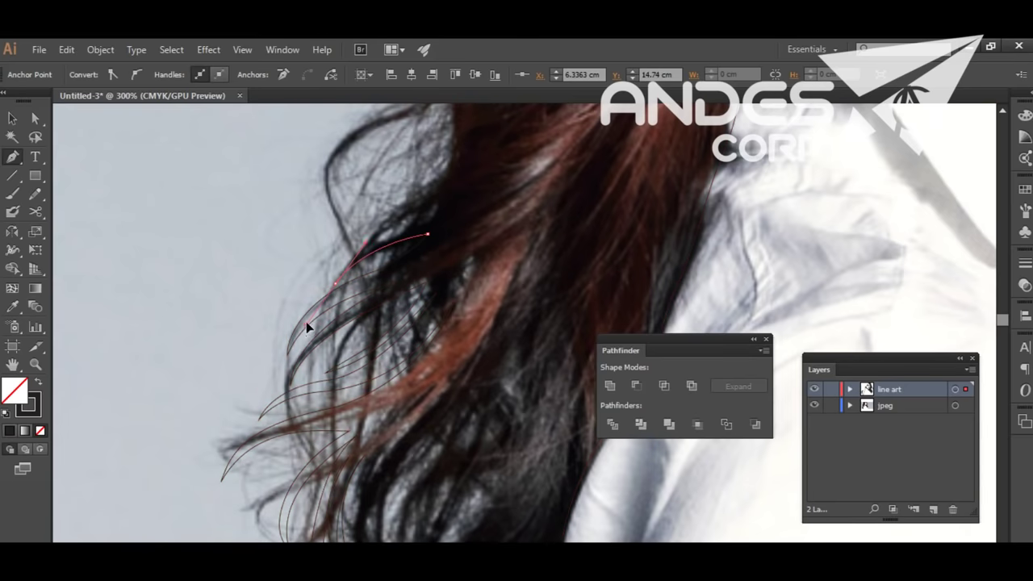
scroll(306, 323, "up", 3)
left_click(385, 272)
left_click_drag(376, 254, 465, 129)
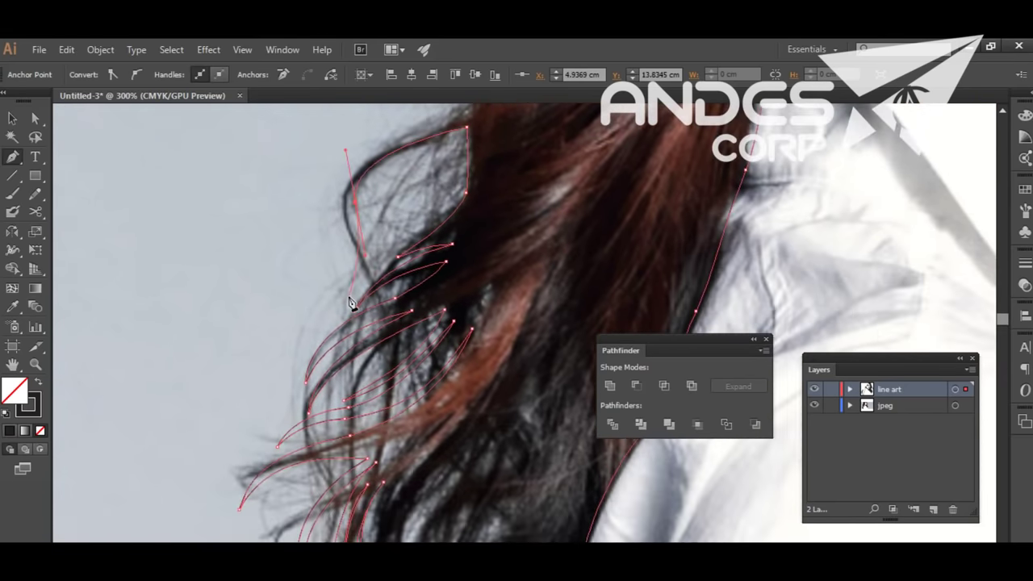
scroll(331, 323, "up", 3)
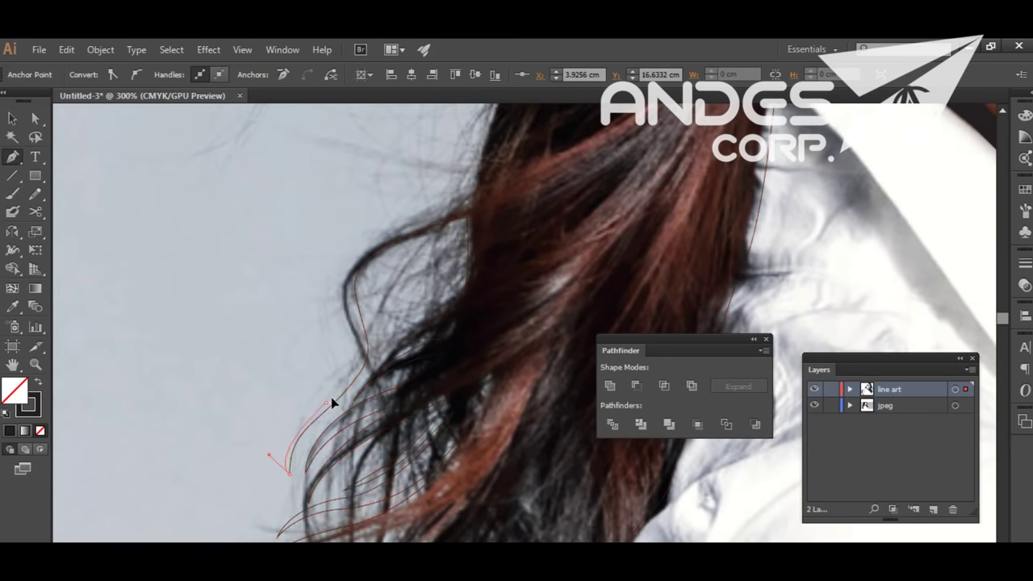
left_click_drag(271, 454, 284, 454)
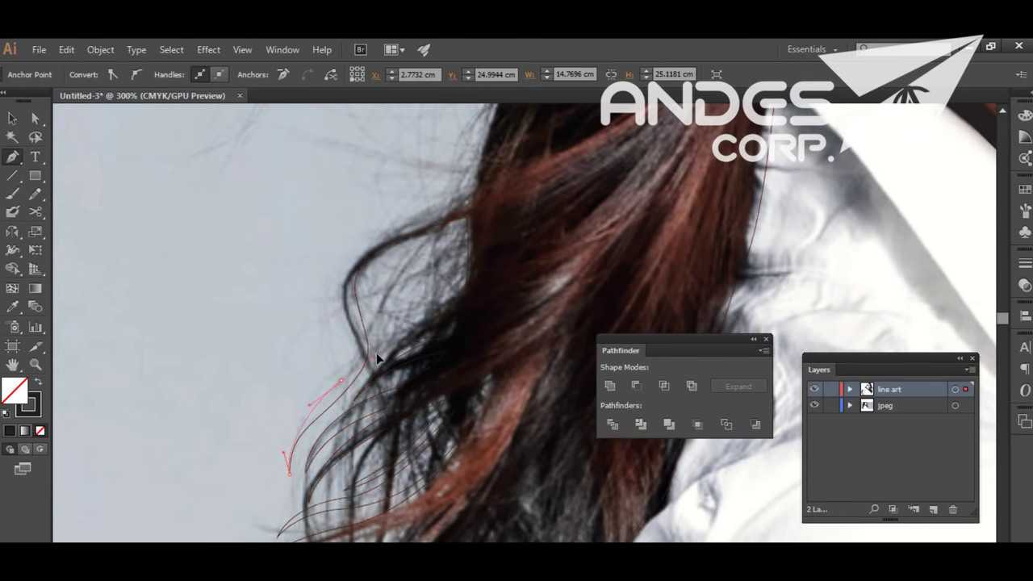
scroll(335, 269, "down", 2)
Extend the strand around the shoulder wisp toward the top of the head, then zoom in to check.
left_click_drag(411, 337, 456, 323)
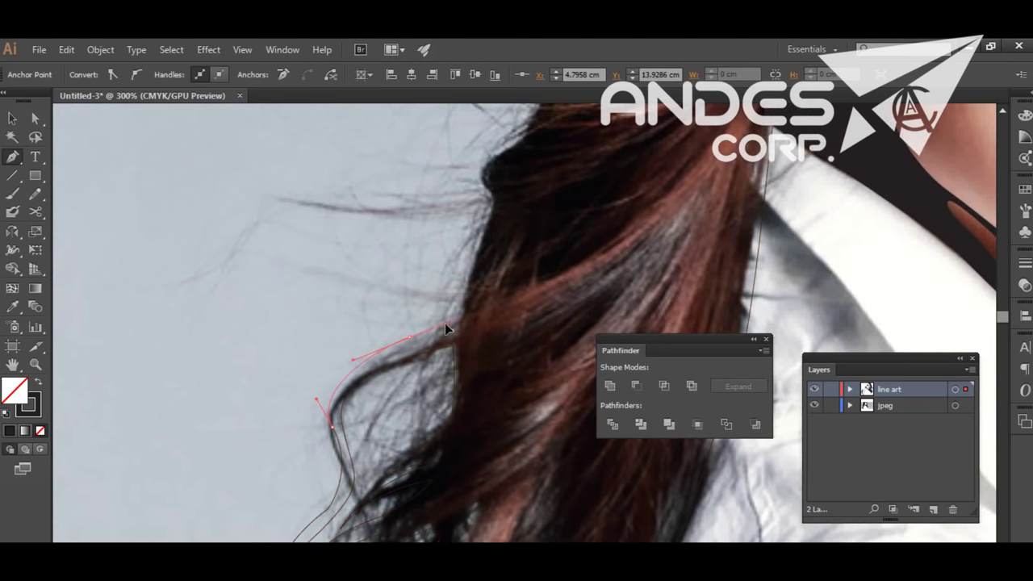
mouse_move(473, 231)
left_mouse_down()
mouse_move(468, 307)
mouse_move(460, 264)
mouse_move(356, 412)
left_mouse_up()
left_click_drag(312, 365, 413, 337)
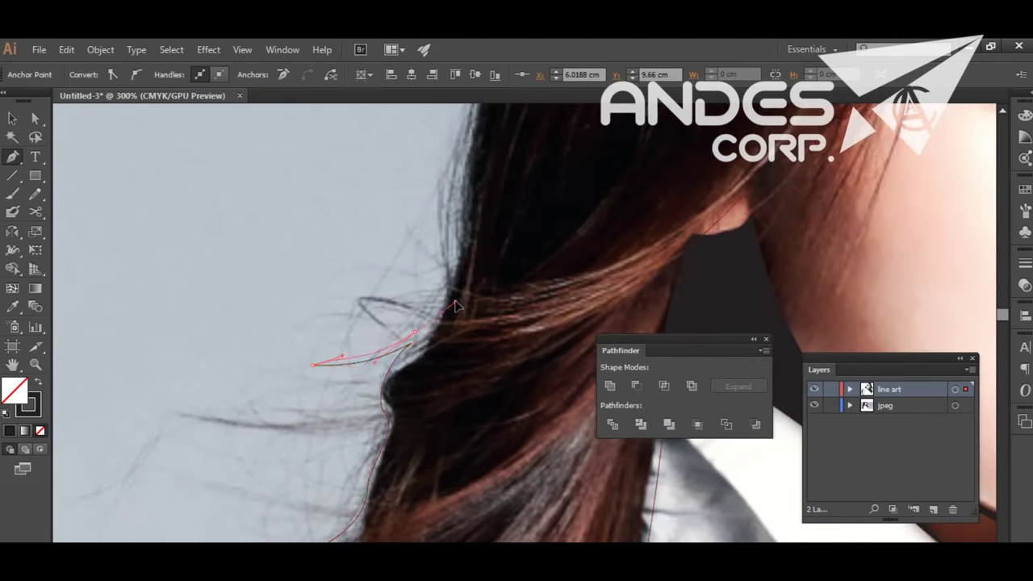
mouse_move(398, 307)
left_mouse_down()
mouse_move(456, 297)
mouse_move(341, 452)
mouse_move(346, 415)
left_mouse_up()
scroll(320, 349, "up", 3)
left_click_drag(372, 375, 414, 303)
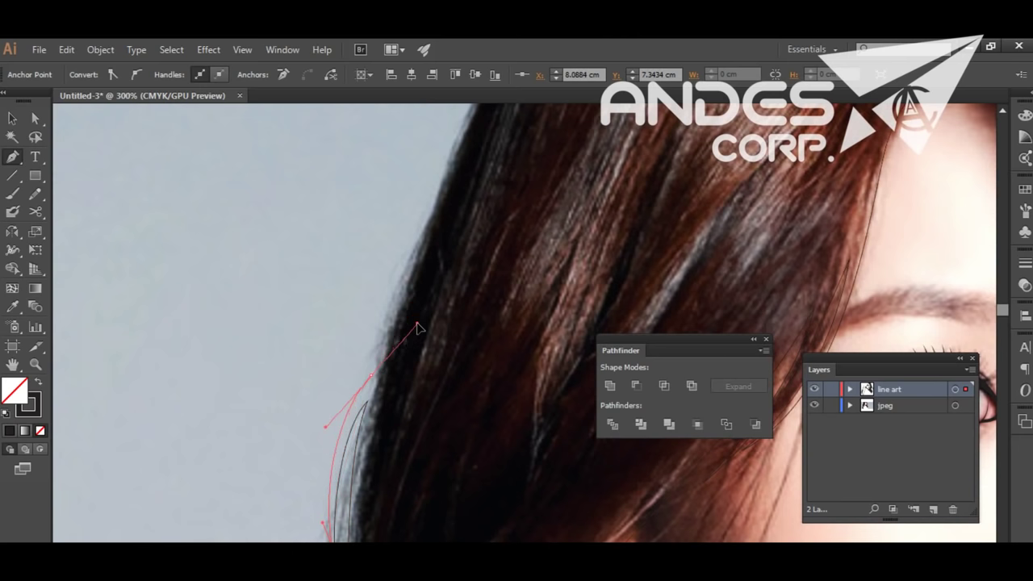
scroll(339, 364, "up", 3)
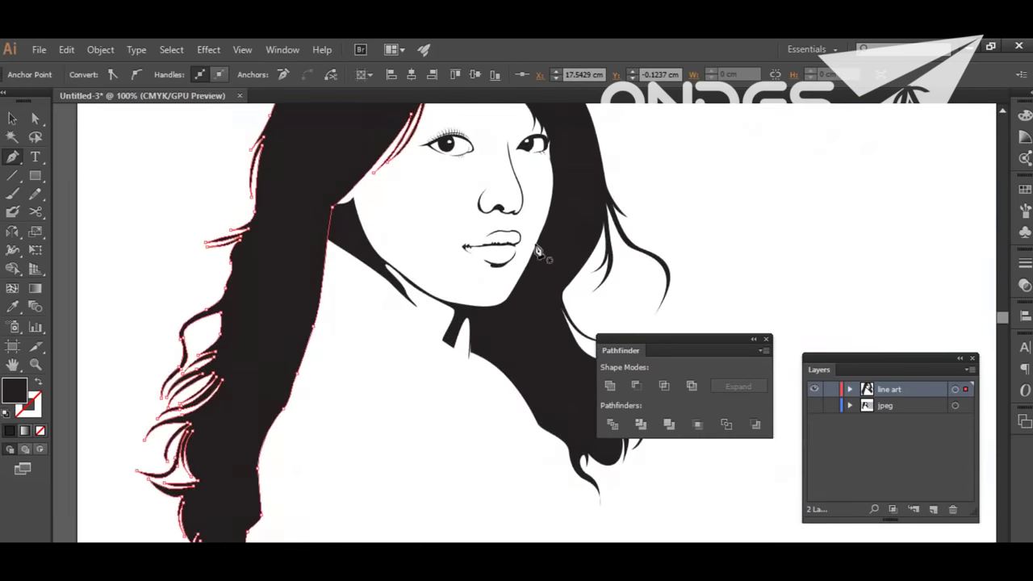
key("ctrl+plus")
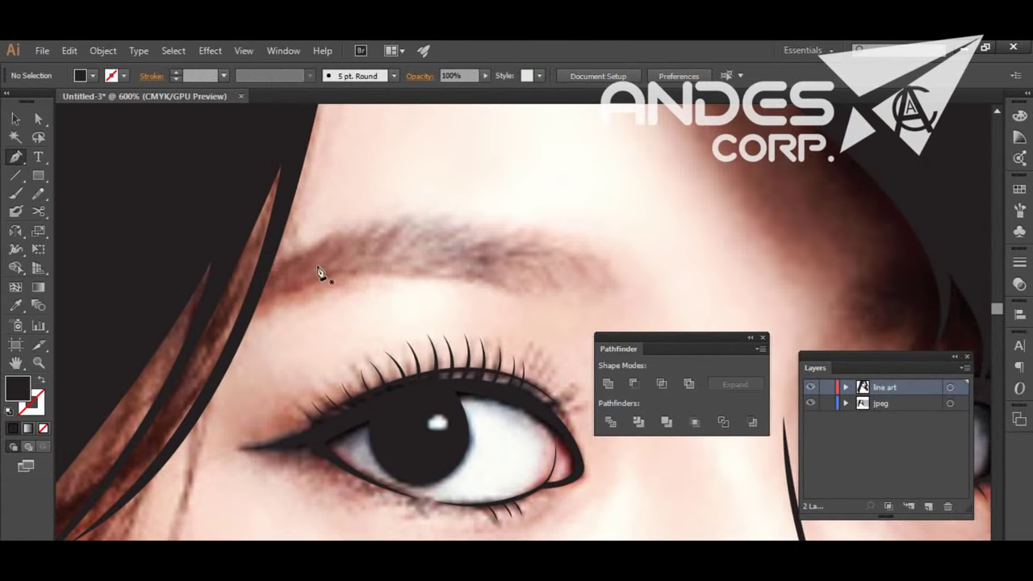
Trace the eyebrow's jagged top and lower edges into a closed, solid black shape.
left_click(268, 277)
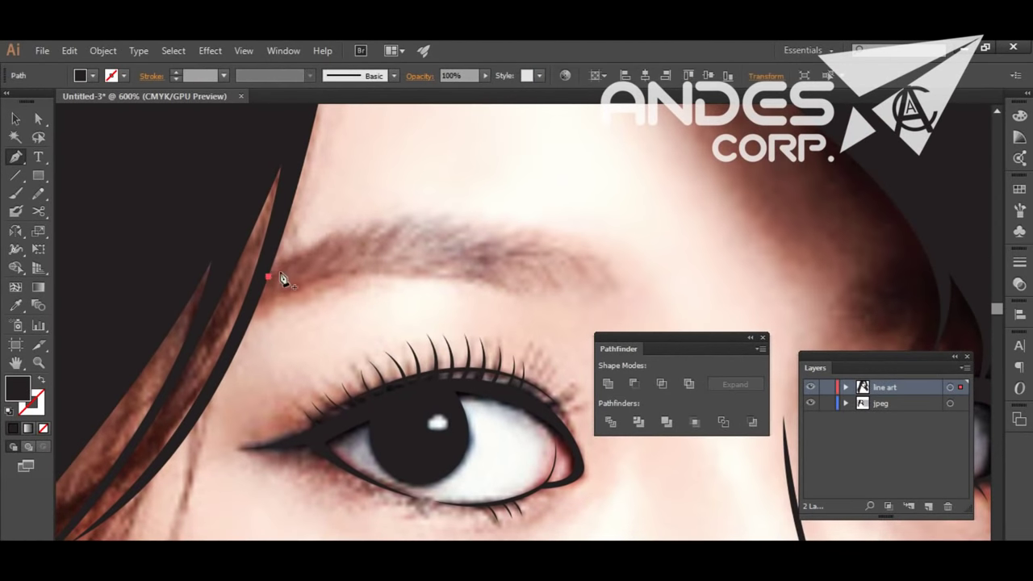
key("shift+x")
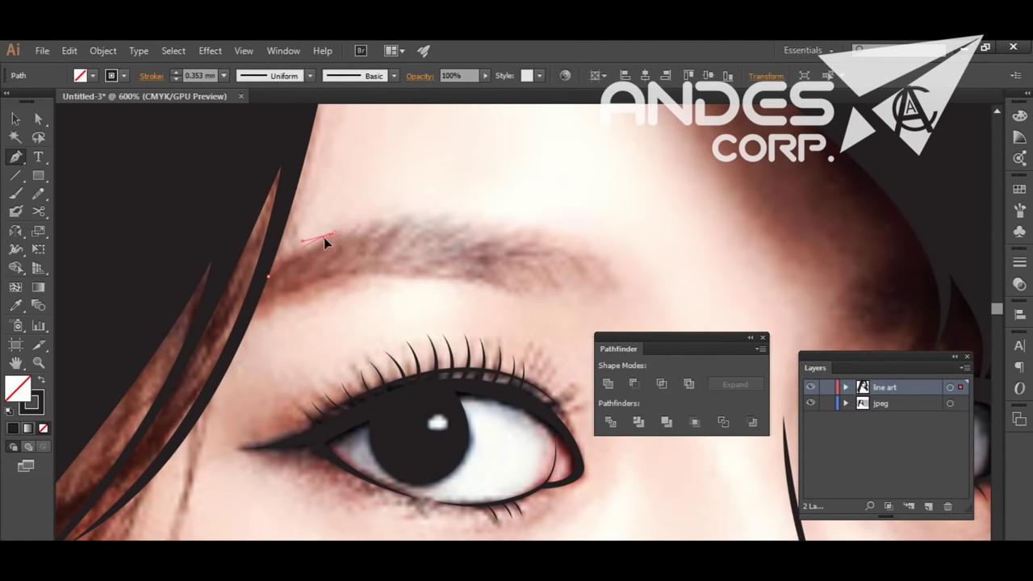
left_click_drag(377, 224, 398, 222)
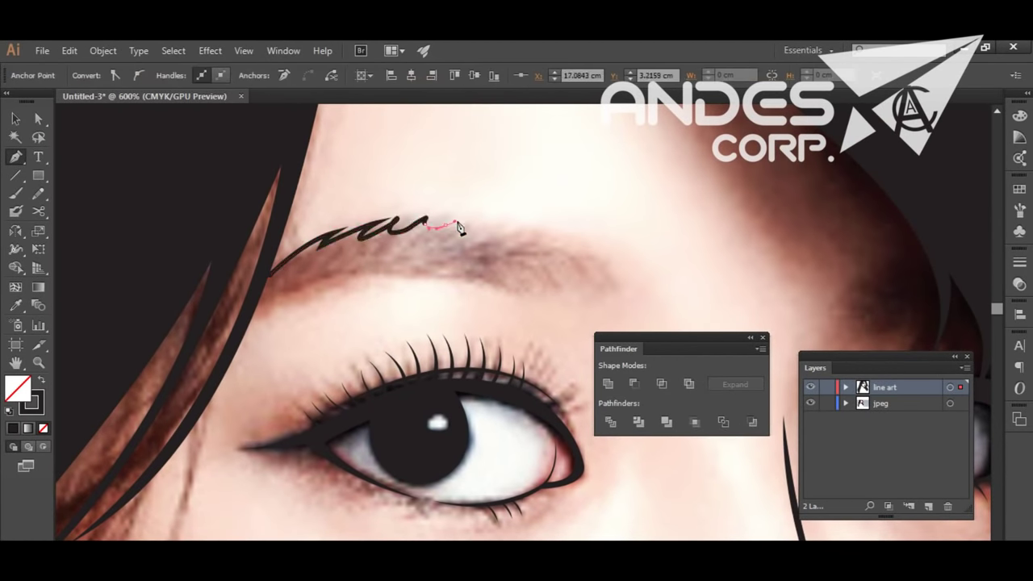
left_click_drag(568, 240, 554, 254)
left_click(623, 285)
left_click_drag(571, 288, 557, 288)
left_click_drag(468, 271, 494, 286)
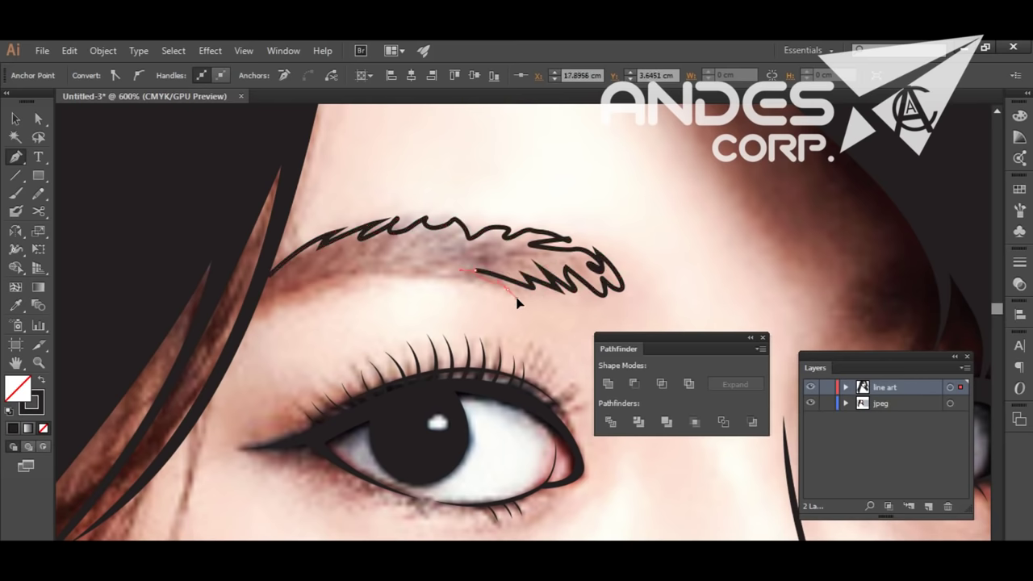
left_click_drag(378, 276, 391, 280)
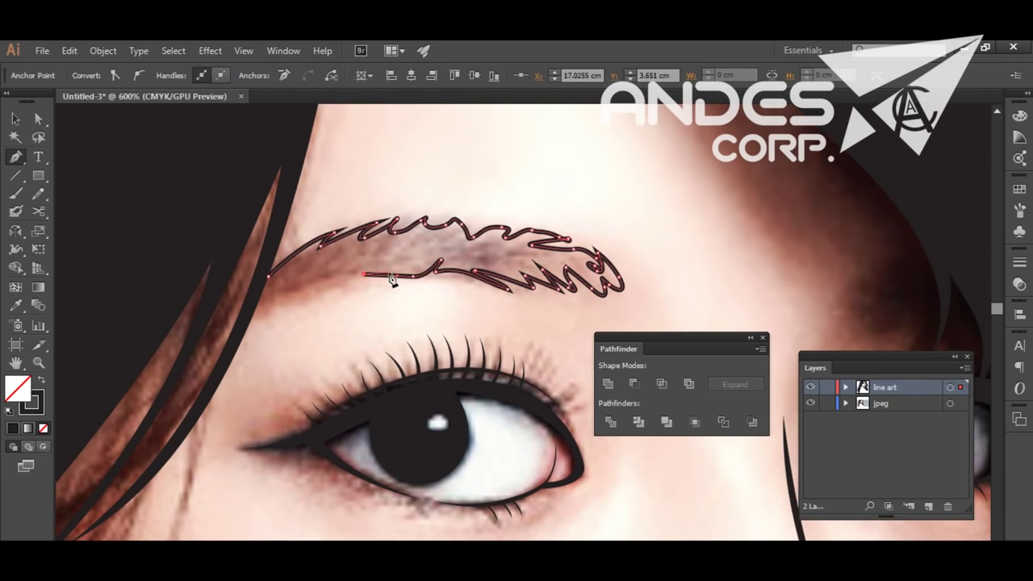
left_click(267, 277)
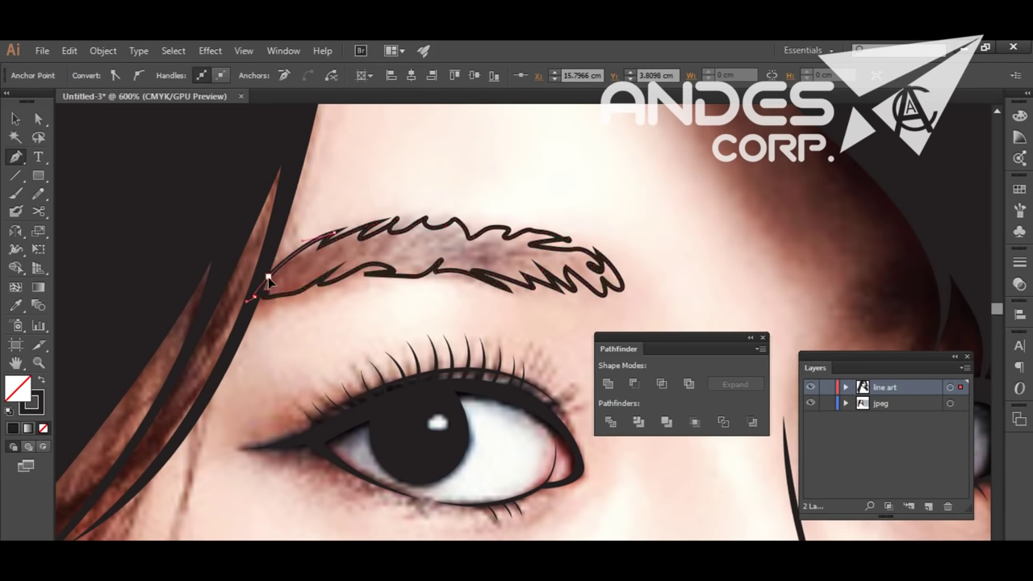
key("shift+x")
Begin a curved Pen outline over the other eyebrow.
scroll(408, 233, "right", 5)
left_click(447, 248)
left_click_drag(404, 256, 415, 260)
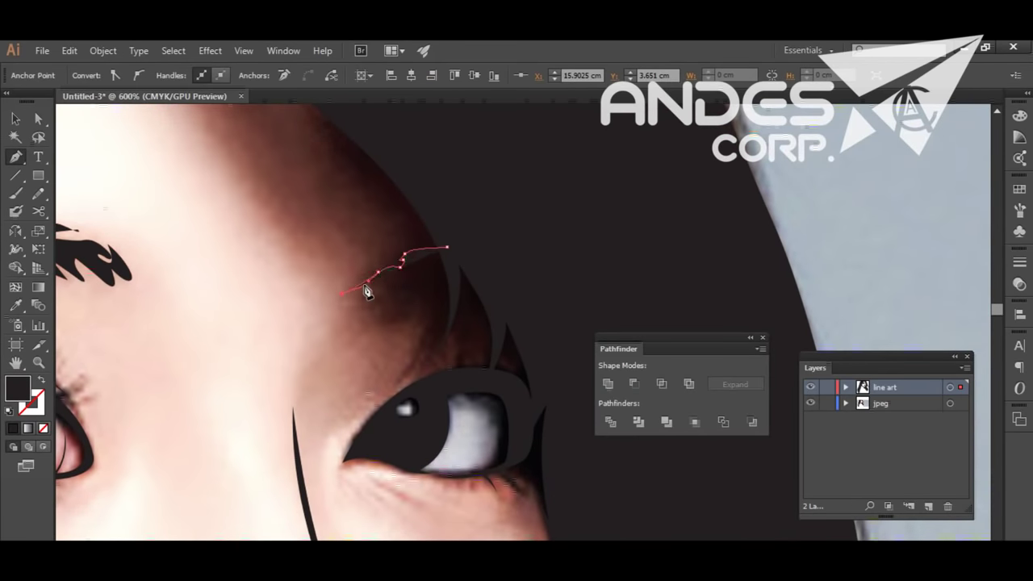
left_click_drag(360, 299, 363, 313)
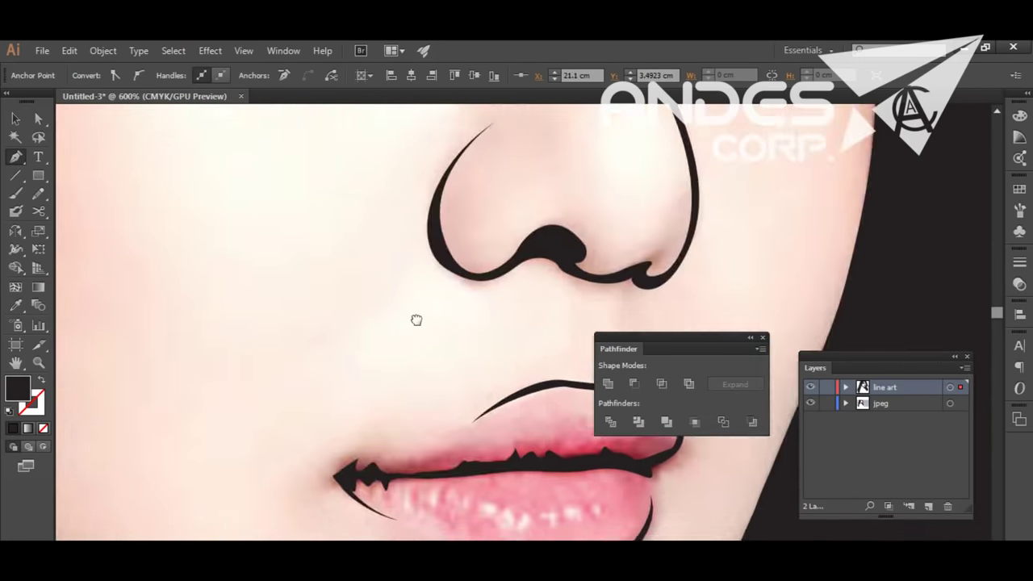
Zoom in on the lips and draw small closed black tooth-gap shapes between them.
left_click_drag(416, 321, 323, 316)
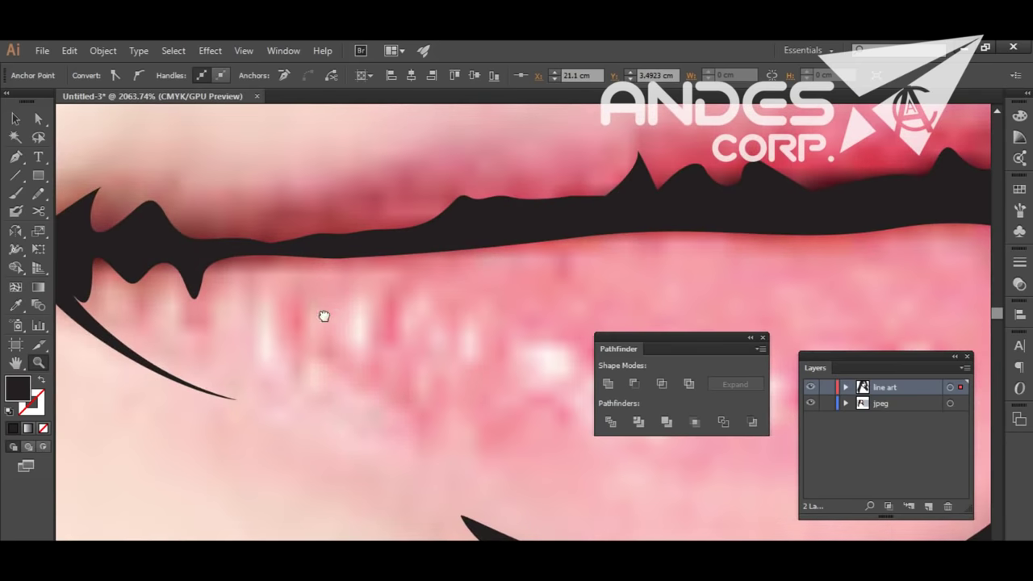
left_click_drag(263, 282, 285, 280)
left_click(290, 287)
left_click(276, 252)
mouse_move(392, 370)
left_mouse_down()
mouse_move(284, 335)
mouse_move(317, 367)
left_mouse_up()
left_click(277, 252)
left_click_drag(501, 331, 252, 297)
left_click(299, 304)
left_click_drag(301, 373, 297, 401)
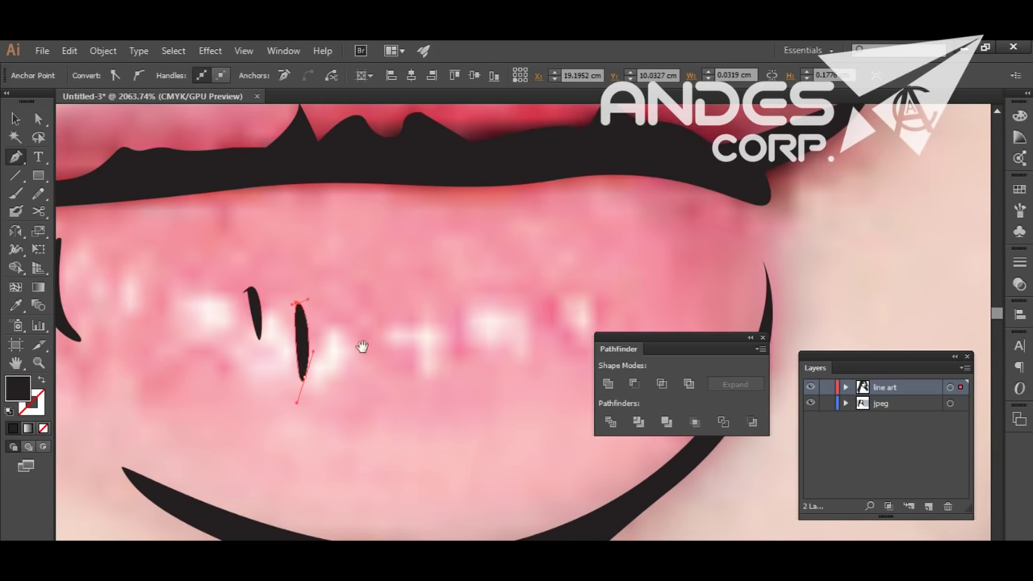
Add a filled tooth shape along the upper lip edge and curve the mouth's sharp right corner.
left_click_drag(392, 352, 637, 387)
left_click_drag(519, 387, 661, 413)
left_click_drag(396, 267, 428, 251)
left_click_drag(259, 268, 252, 323)
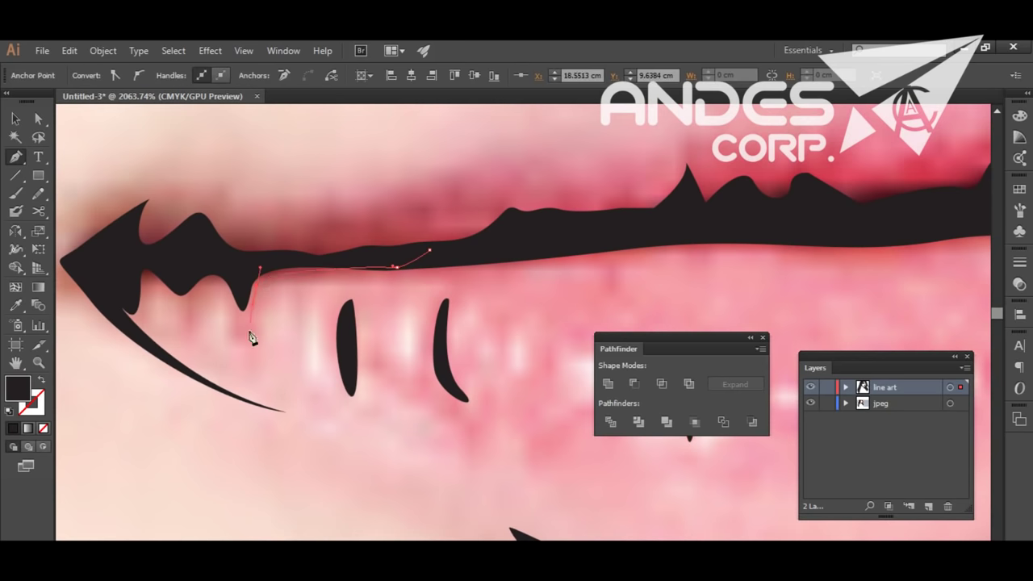
left_click_drag(223, 275, 239, 266)
left_click_drag(434, 259, 306, 329)
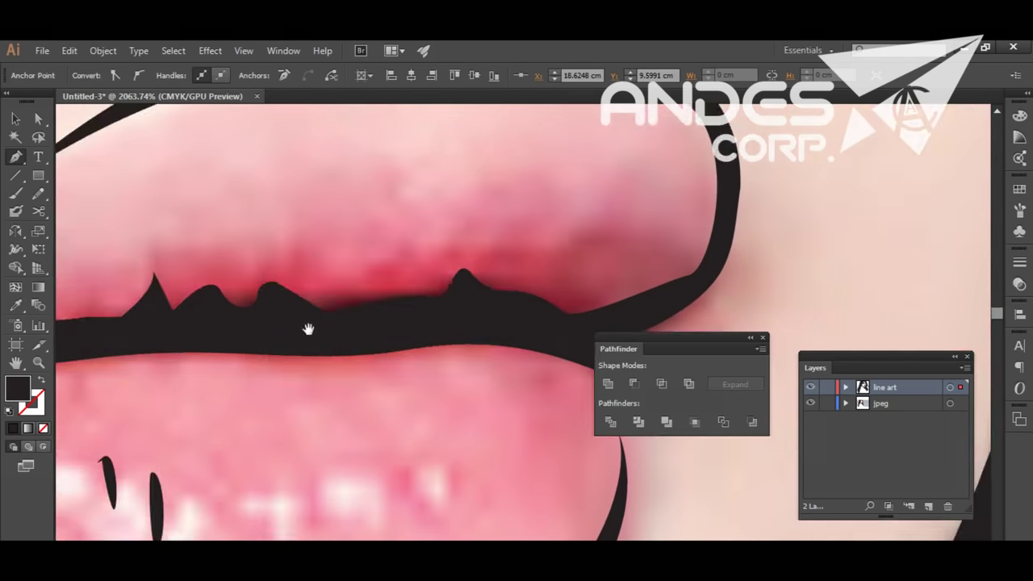
mouse_move(551, 280)
left_mouse_down()
mouse_move(535, 272)
mouse_move(511, 296)
left_mouse_up()
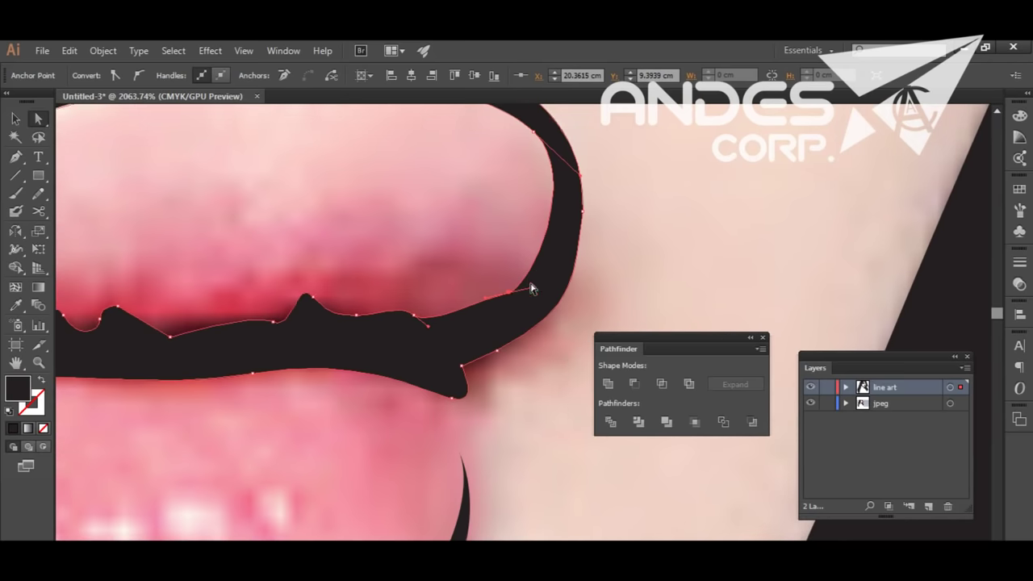
Lower an upper-lip anchor and reshape the right curve of the upper lip outline.
left_click(488, 353)
scroll(504, 353, "up", 3)
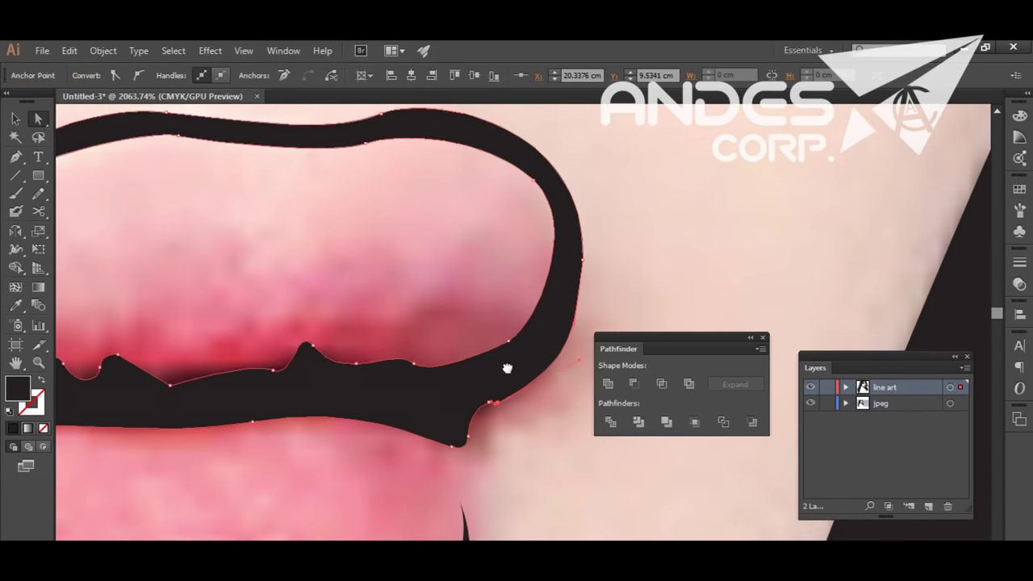
left_click(539, 200)
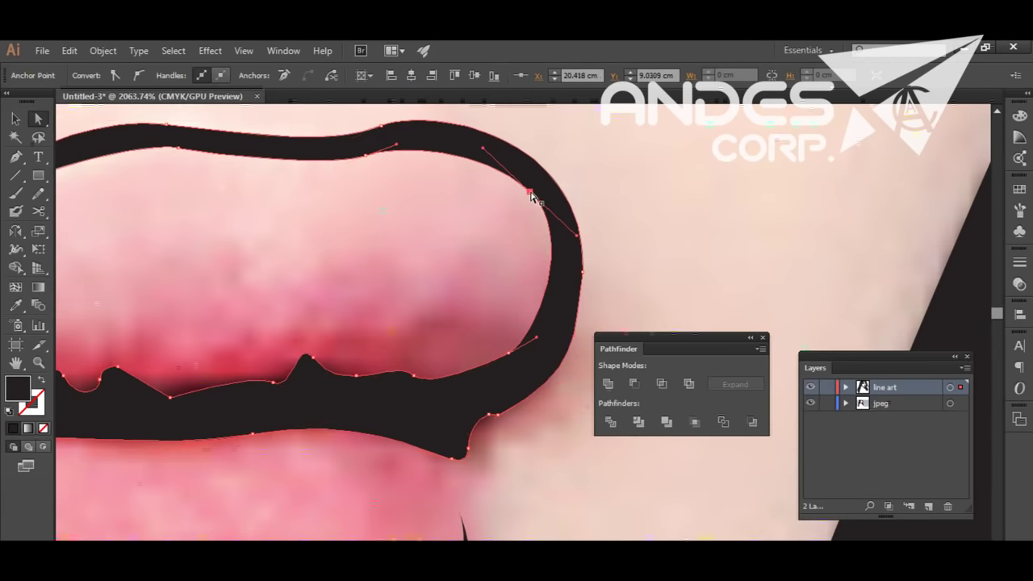
scroll(334, 277, "up", 3)
scroll(334, 276, "left", 5)
left_click(420, 245)
left_click_drag(420, 245, 427, 257)
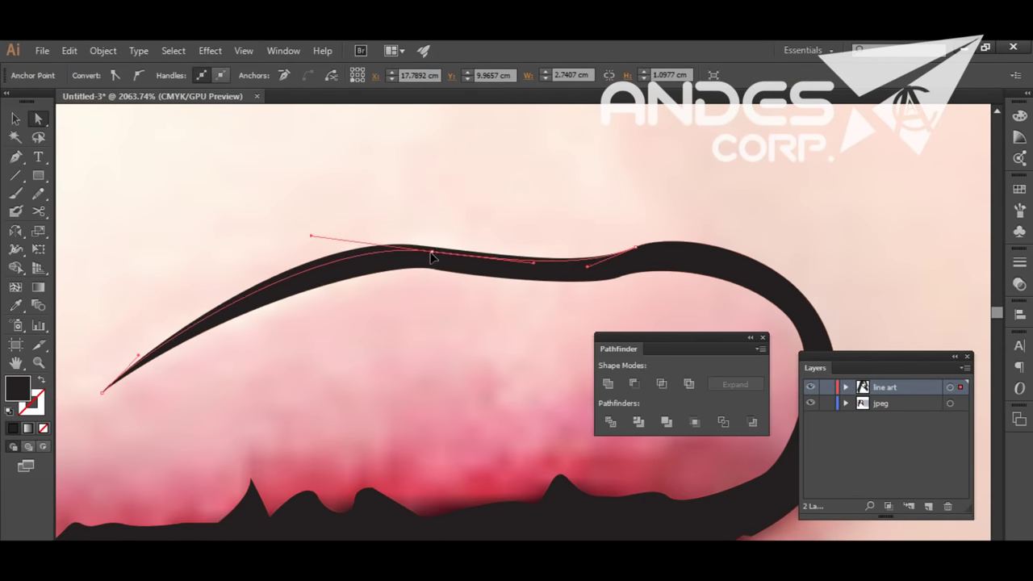
scroll(605, 264, "right", 2)
left_click(549, 274)
left_click_drag(568, 257, 623, 231)
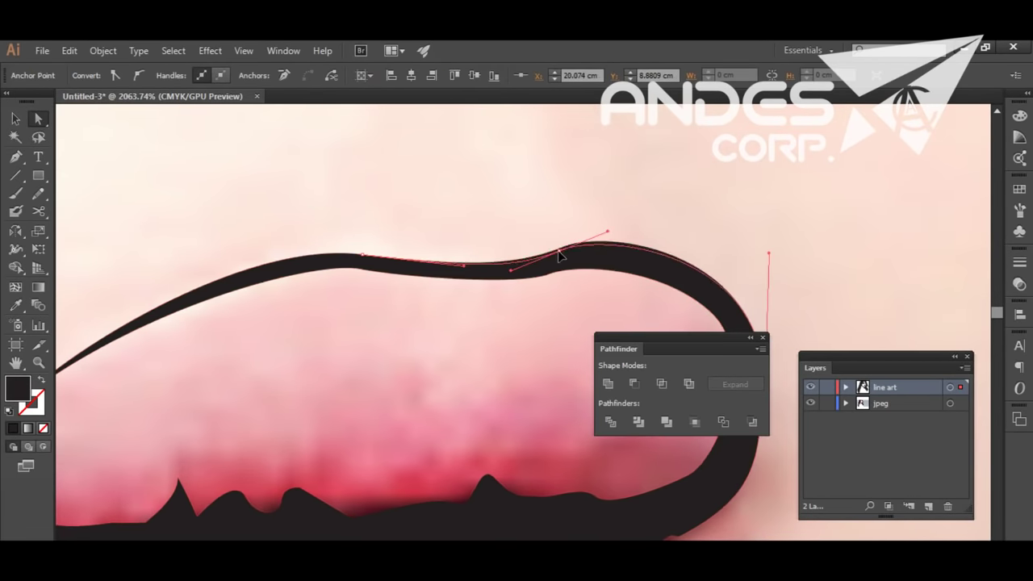
Pull a spike anchor on the mouth line up into a taller peak and adjust neighbouring anchors.
scroll(316, 424, "down", 3)
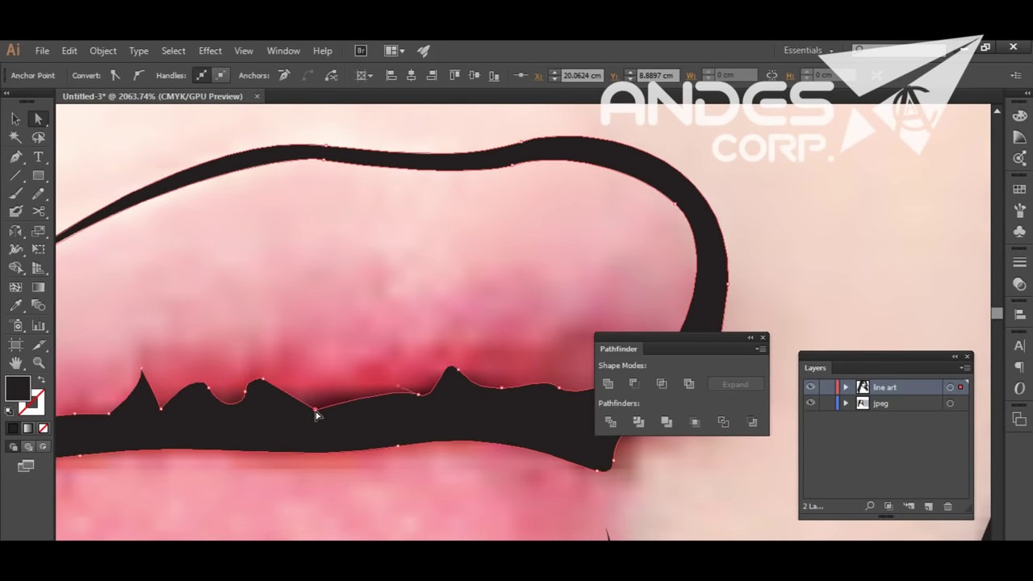
scroll(329, 346, "down", 4)
scroll(329, 346, "left", 6)
left_click(408, 228)
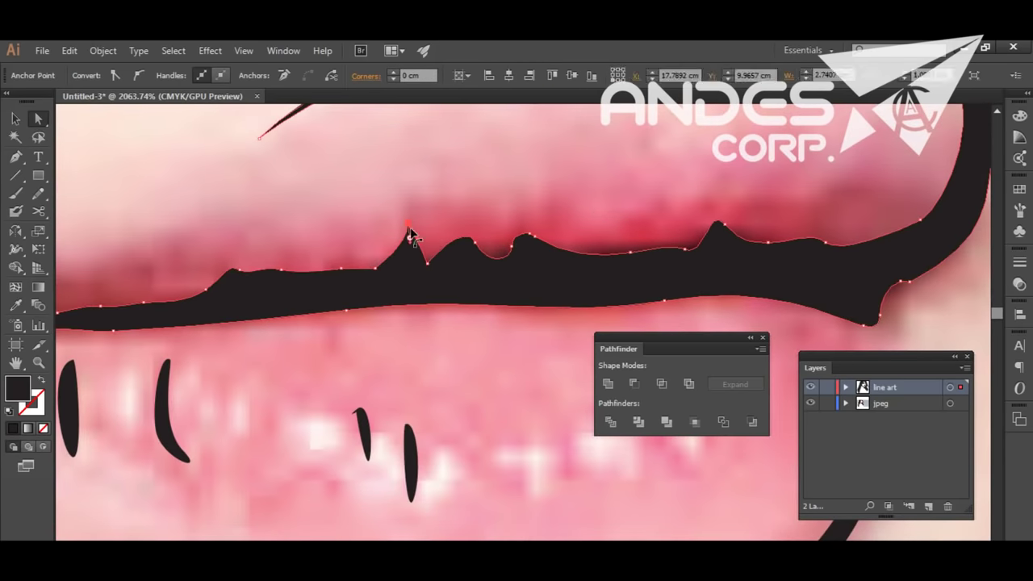
left_click_drag(410, 229, 401, 198)
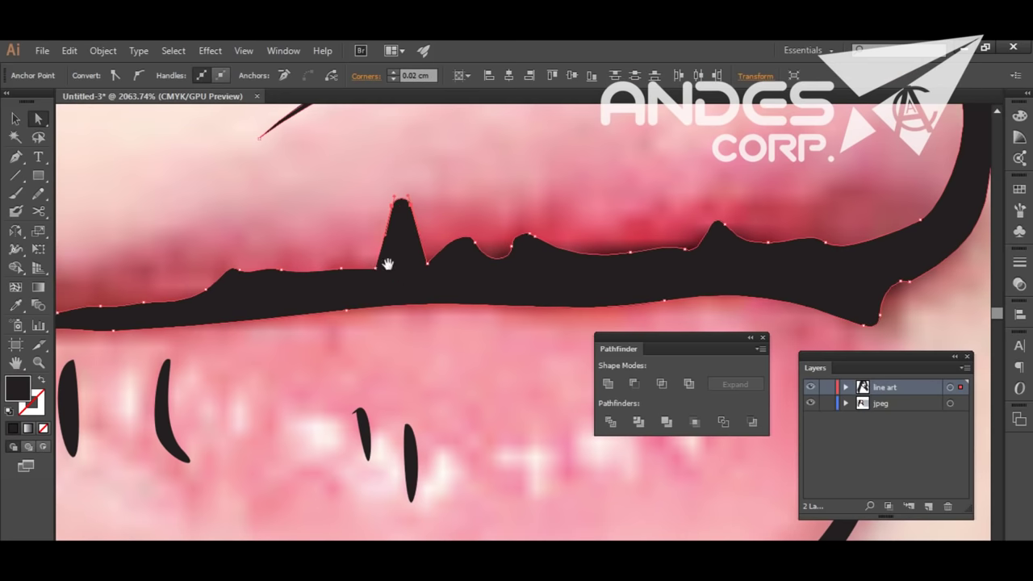
left_click_drag(387, 264, 399, 265)
left_click(434, 228)
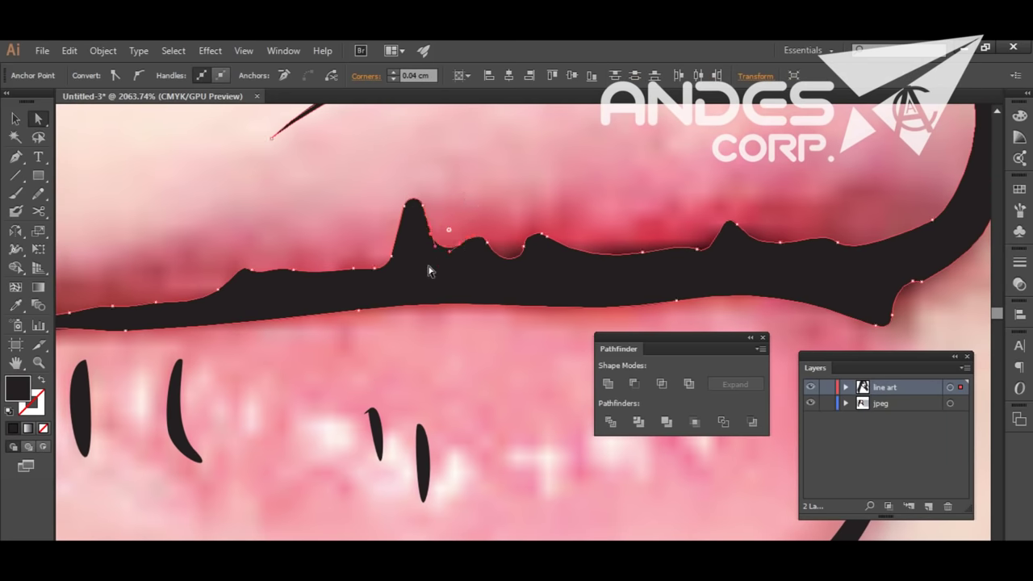
scroll(428, 271, "down", 2)
scroll(429, 271, "left", 9)
left_click(427, 331)
scroll(374, 341, "left", 1)
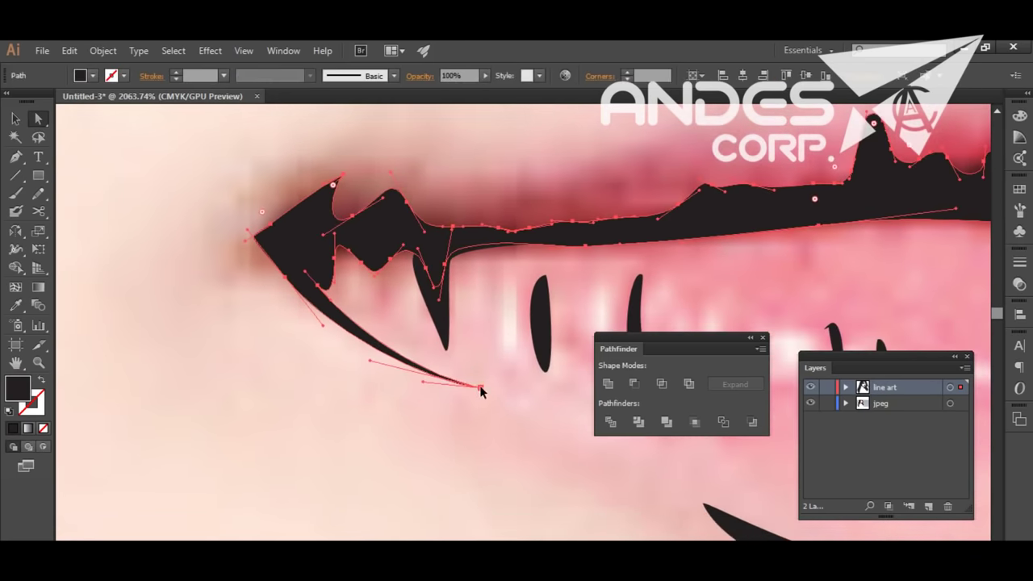
scroll(480, 385, "down", 5)
left_click(369, 368)
Review the portrait at 100%, zoom to 200% on the shirt collar, and switch to the Pen tool.
scroll(452, 339, "down", 3, "alt")
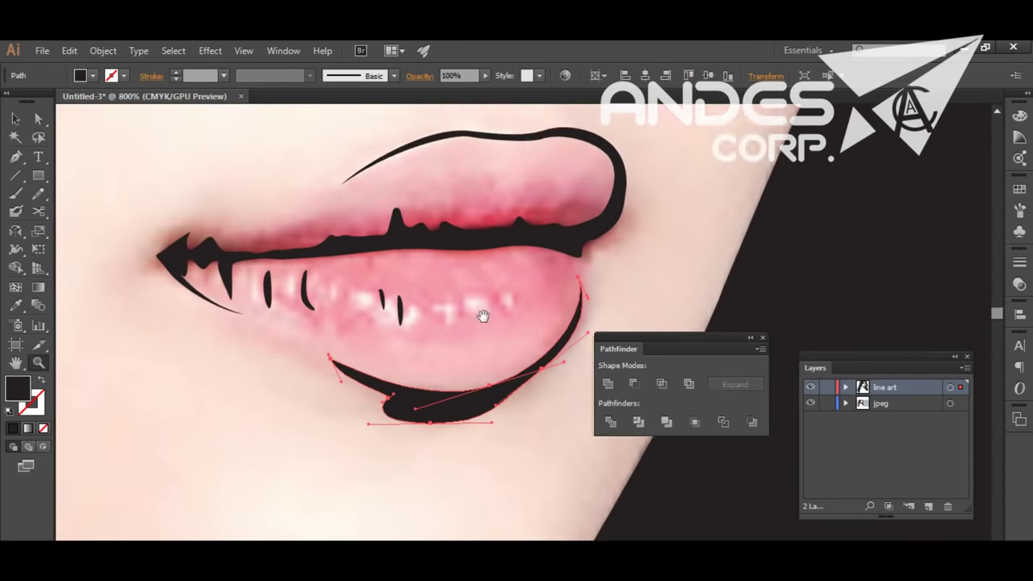
scroll(414, 306, "down", 2, "alt")
scroll(431, 346, "down", 2, "alt")
scroll(270, 454, "down", 2, "alt")
scroll(451, 358, "up", 5, "alt")
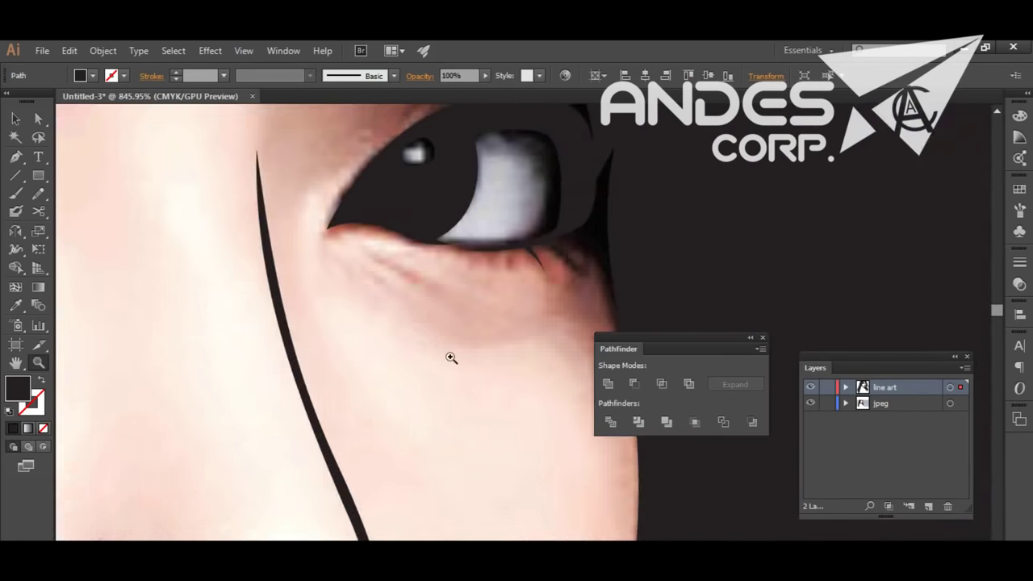
scroll(388, 335, "right", 3)
scroll(323, 311, "up", 1)
scroll(364, 357, "down", 3, "alt")
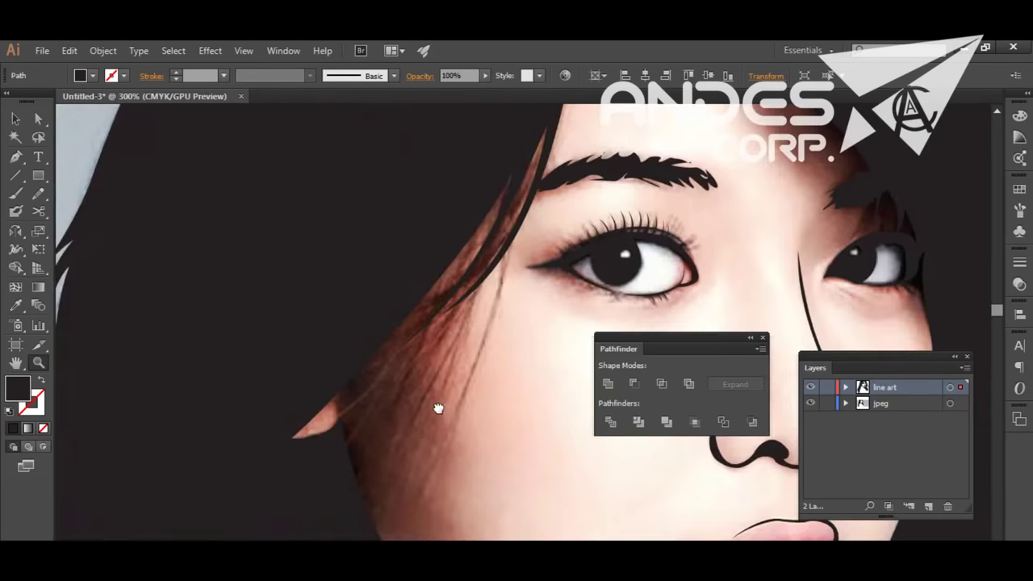
scroll(461, 411, "down", 3)
scroll(337, 341, "down", 3)
scroll(396, 307, "down", 3, "alt")
scroll(379, 359, "right", 5)
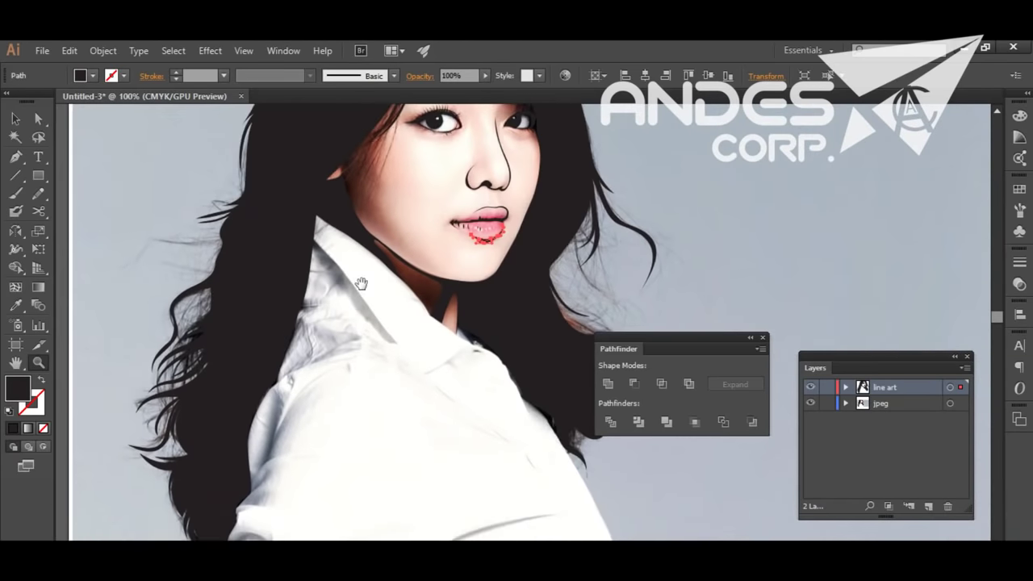
scroll(282, 210, "up", 3, "alt")
scroll(385, 396, "left", 3)
scroll(286, 342, "up", 2)
scroll(259, 256, "right", 4)
key("p")
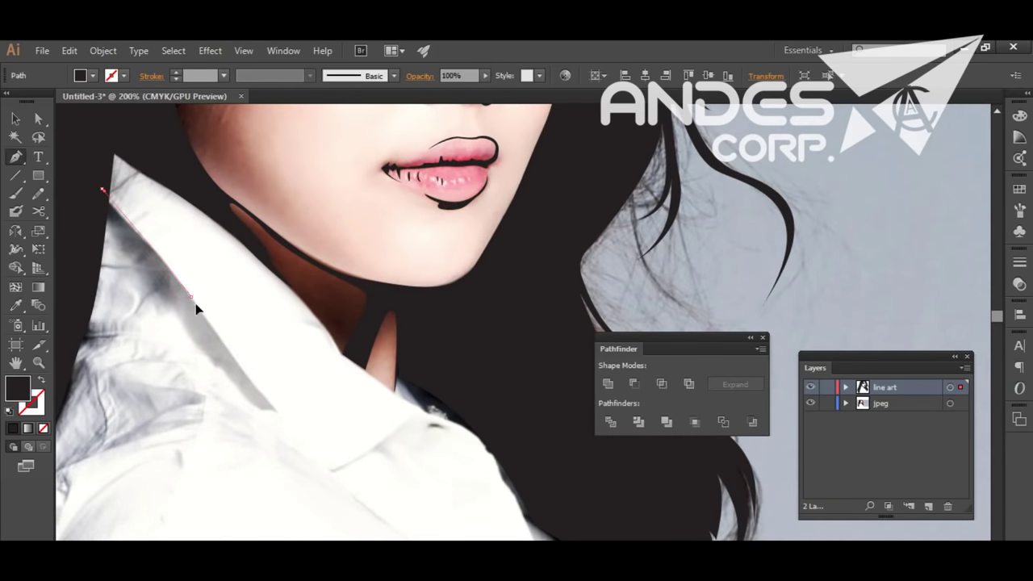
Trace a line along the collar edge and make it an unfilled black outline.
left_click_drag(271, 412, 248, 424)
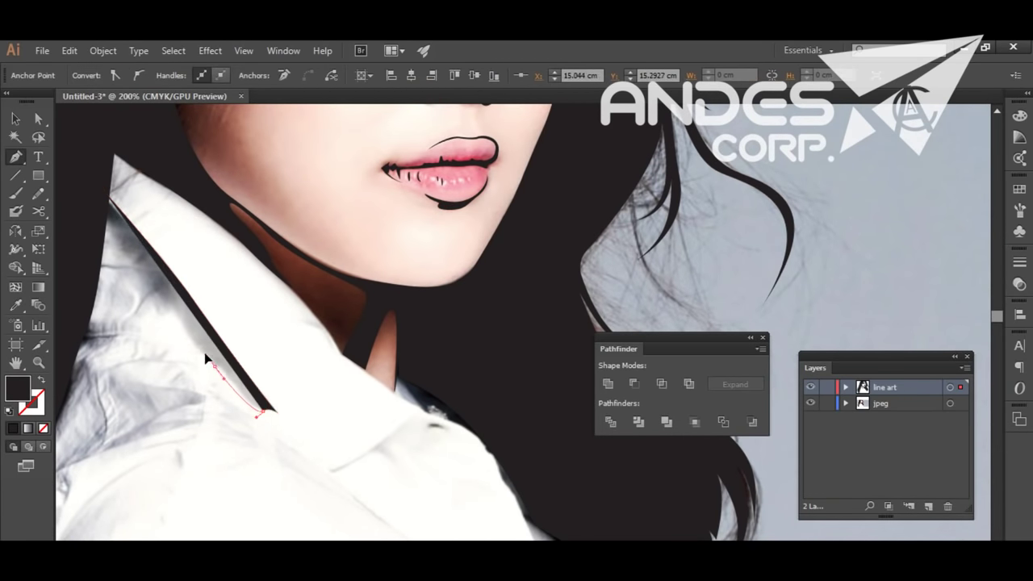
key("shift+x")
scroll(247, 358, "up", 2)
scroll(247, 358, "left", 2)
Trace a curved collar fold path looping up and down the shirt's shoulder.
left_click_drag(172, 347, 185, 329)
left_click_drag(186, 349, 224, 359)
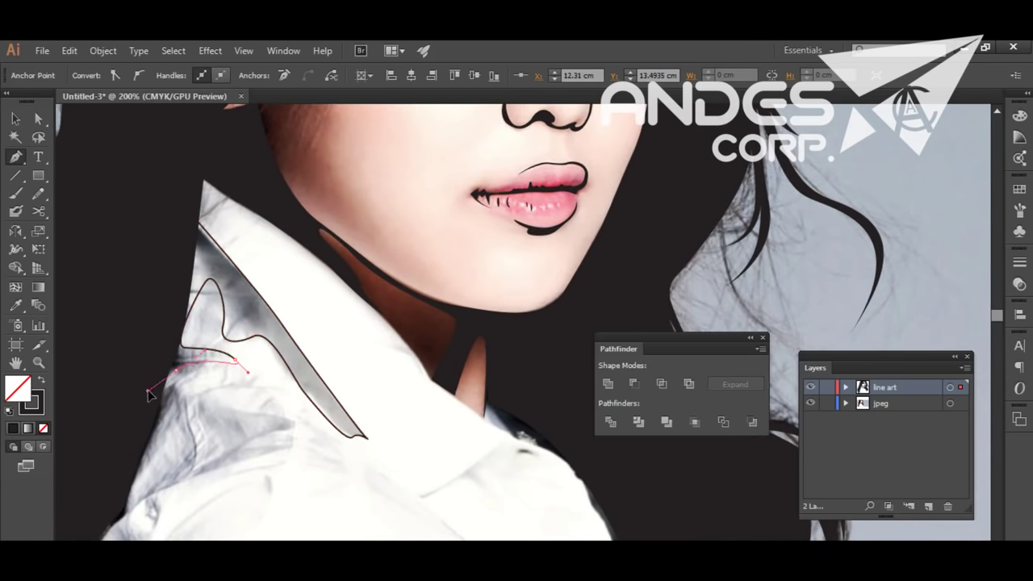
left_click_drag(181, 397, 371, 294)
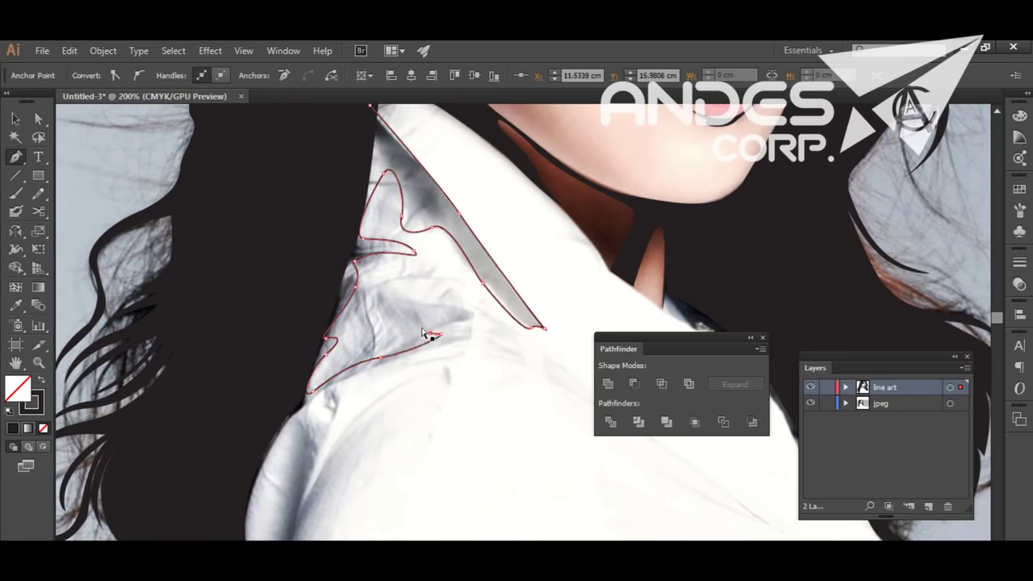
mouse_move(473, 309)
left_mouse_down()
mouse_move(457, 329)
mouse_move(475, 341)
mouse_move(527, 277)
left_mouse_up()
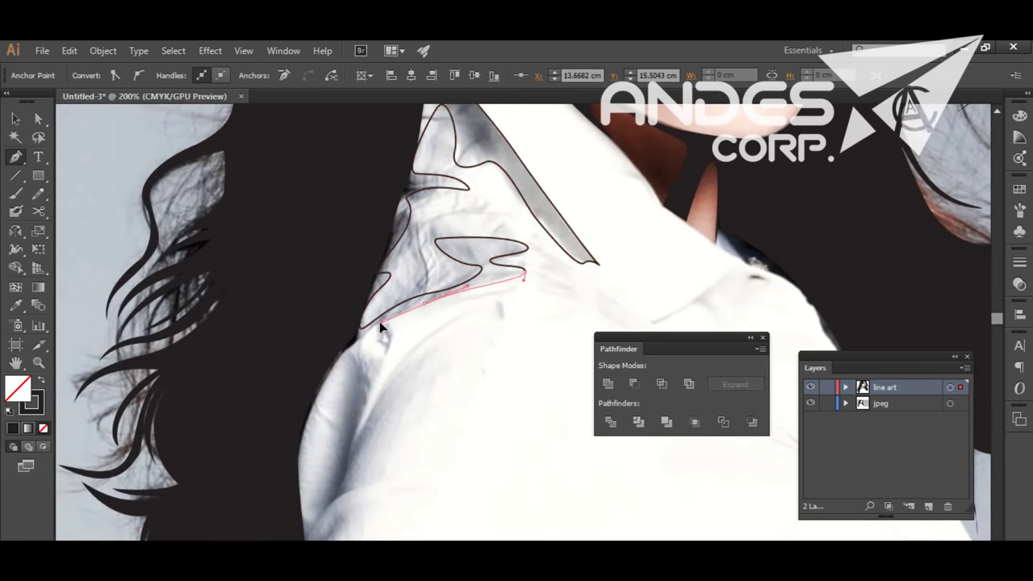
left_click_drag(382, 326, 454, 208)
left_click(378, 396)
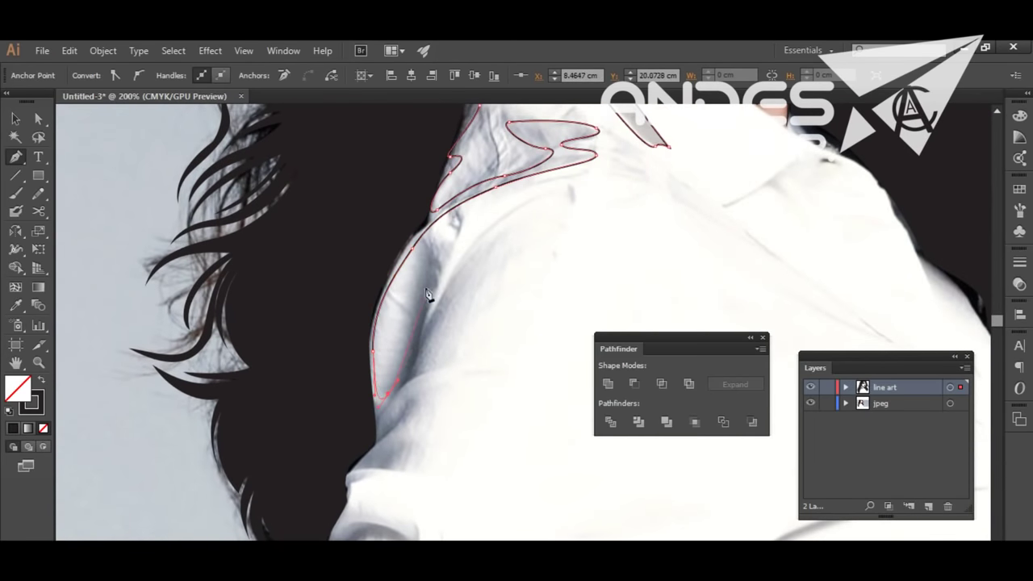
left_click_drag(428, 295, 434, 299)
left_click_drag(554, 198, 626, 189)
scroll(508, 231, "down", 3)
left_click_drag(458, 263, 443, 292)
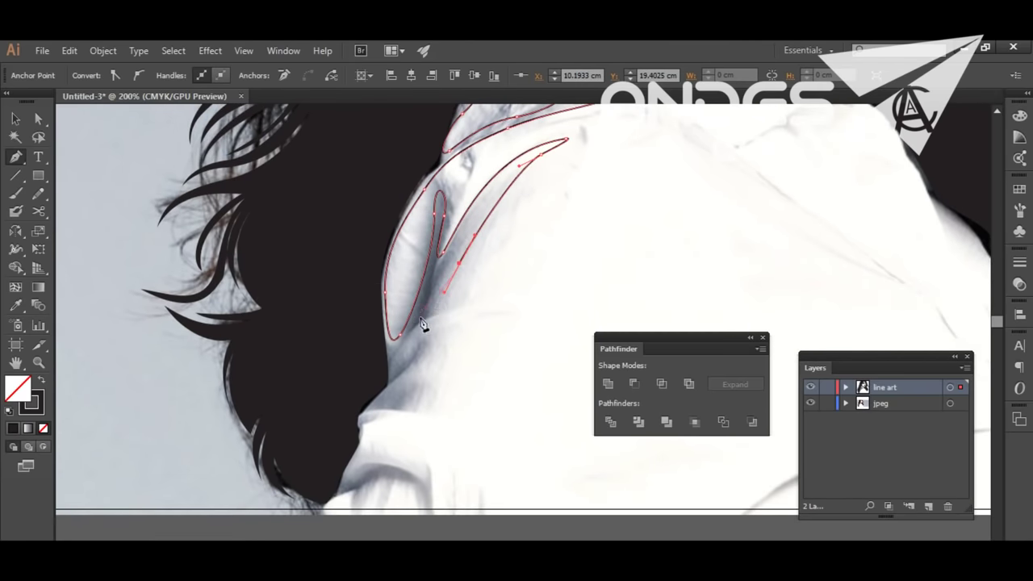
Draw another small looping fold path extending down the shirt.
left_click(489, 311, "ctrl")
left_click_drag(506, 300, 476, 300)
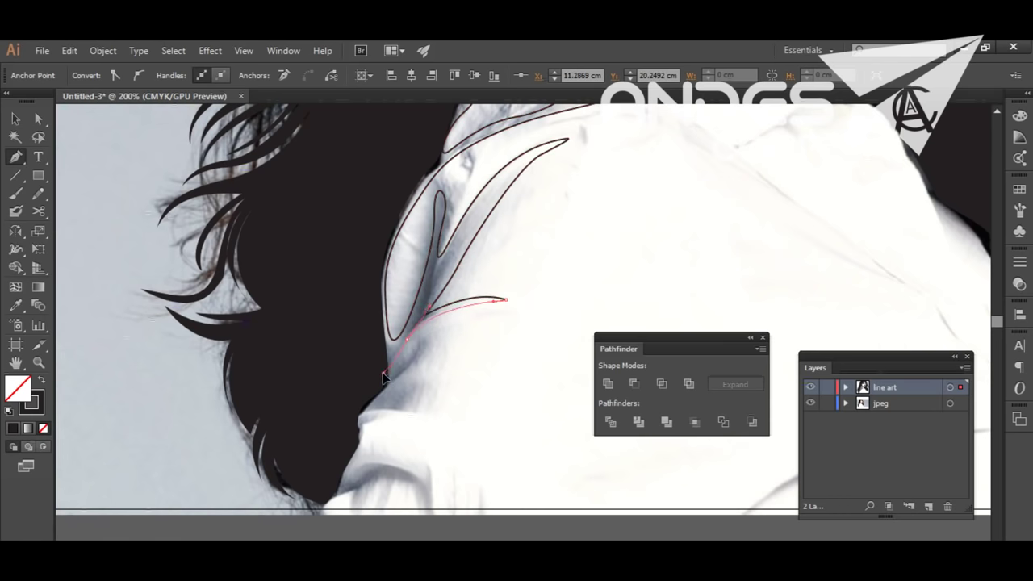
left_click_drag(428, 349, 408, 363)
left_click_drag(375, 401, 379, 414)
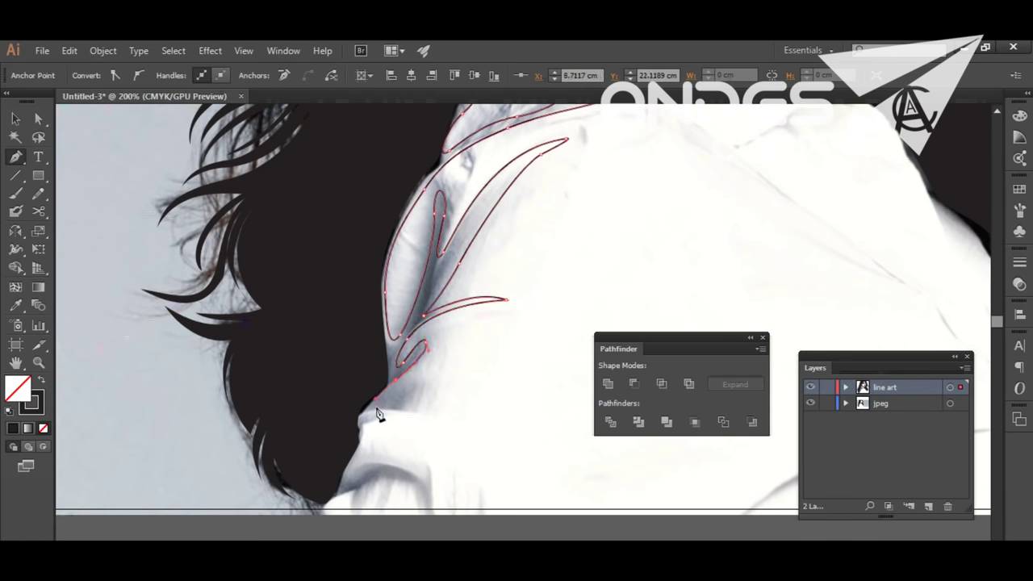
left_click(454, 426, "ctrl")
Trace the shadow shape along the collar bottom and close it with a solid black fill.
left_click(450, 418)
mouse_move(359, 423)
left_mouse_down()
mouse_move(327, 448)
mouse_move(358, 453)
mouse_move(426, 387)
left_mouse_up()
left_click(442, 378)
left_click_drag(455, 428, 444, 439)
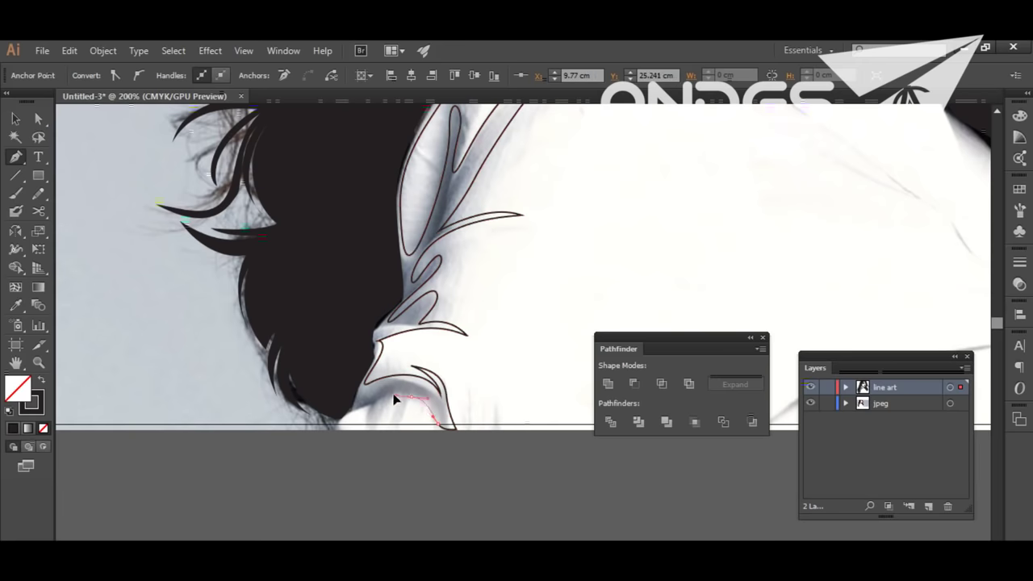
left_click_drag(364, 427, 339, 433)
scroll(364, 327, "up", 5)
scroll(450, 143, "up", 5)
left_click(419, 226)
key("shift+x")
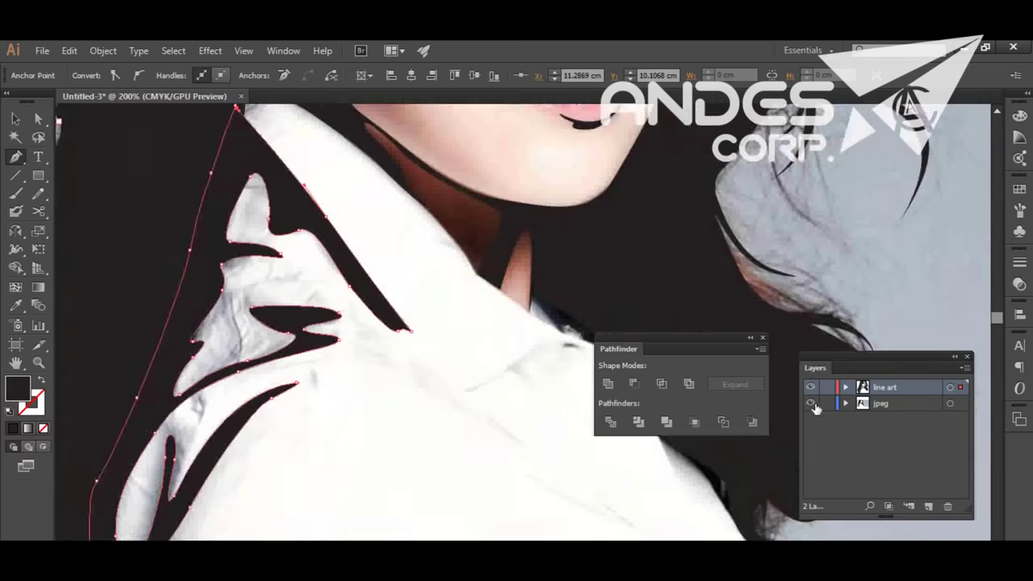
Zoom out and toggle the jpeg photo layer to compare the line art with the photo.
key("ctrl+minus")
key("ctrl+minus")
key("ctrl+minus")
left_click(811, 402)
left_click(810, 403)
left_click(810, 402)
left_click(811, 403)
left_click(810, 402)
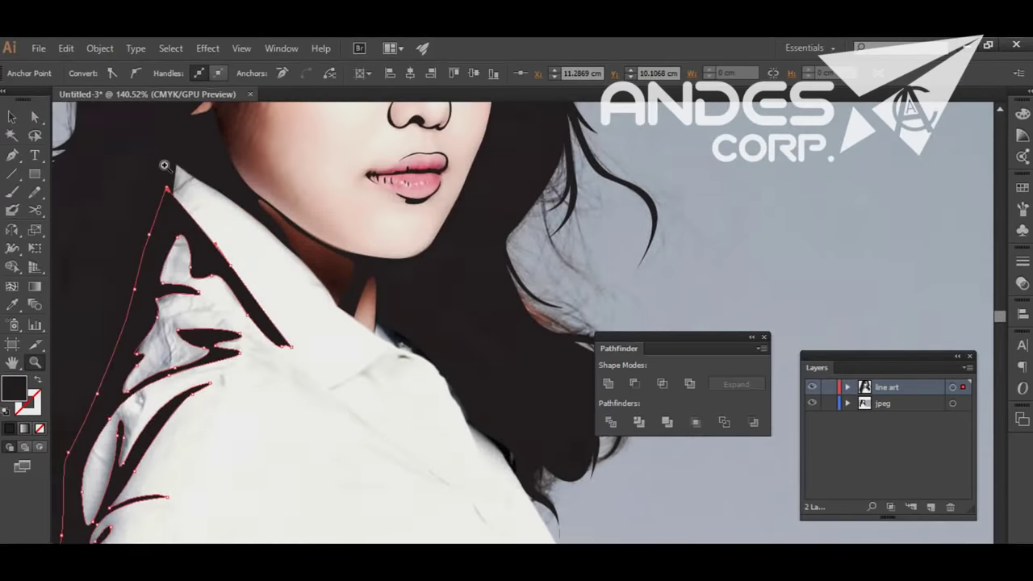
Finish the filled collar shape, then start a stroke-only curved outline along the collar edge.
left_click_drag(164, 165, 428, 401)
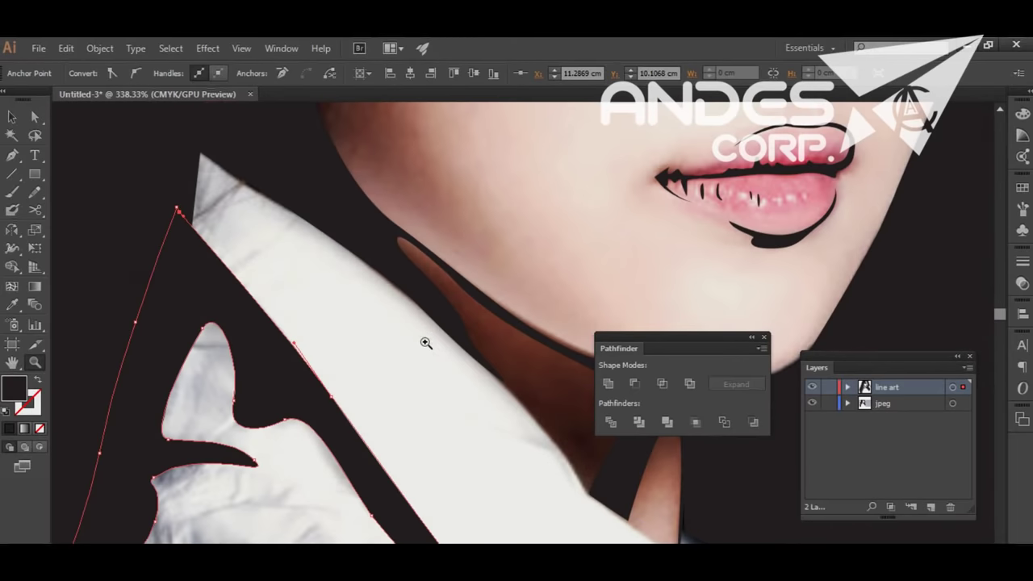
left_click(178, 209)
key("shift+x")
left_click(190, 200)
left_click_drag(254, 176, 284, 201)
left_click_drag(447, 341, 385, 309)
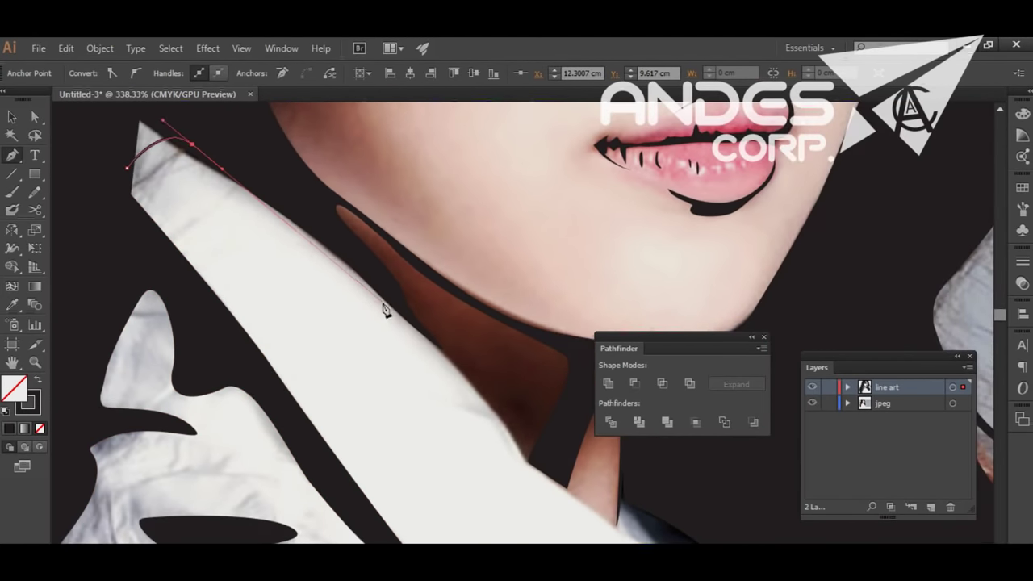
scroll(423, 348, "down", 2)
mouse_move(455, 390)
left_mouse_down()
mouse_move(328, 318)
mouse_move(350, 321)
left_mouse_up()
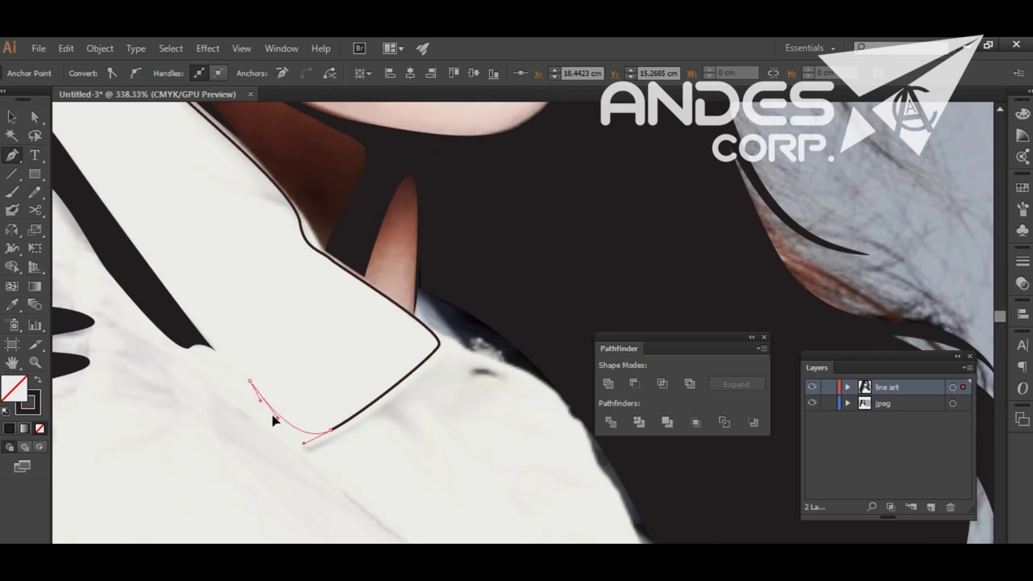
Trace the collar fold with curved and corner anchors, forming a thin sliver.
left_click_drag(248, 427, 518, 391)
left_click_drag(407, 302, 371, 298)
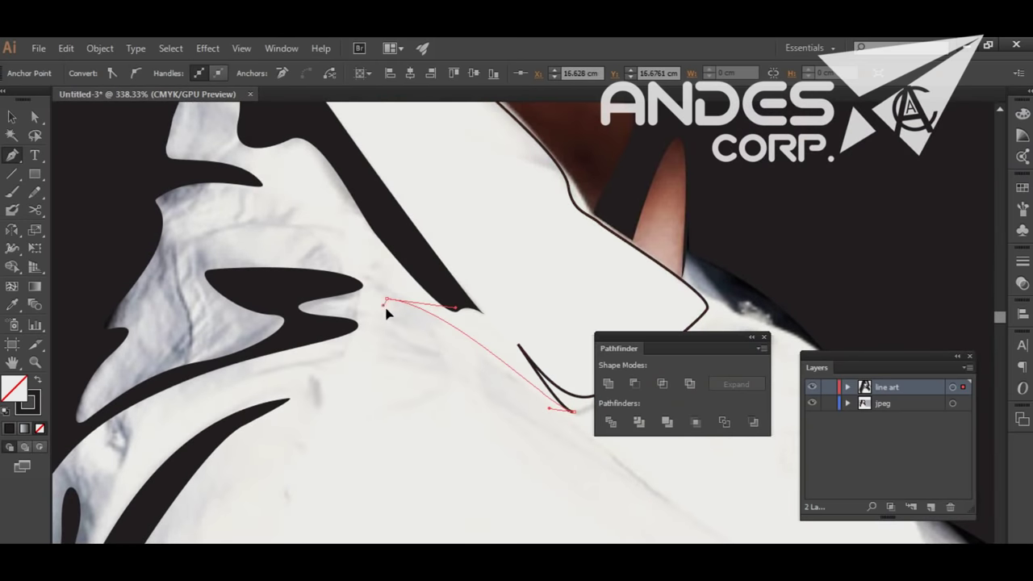
left_click(391, 329)
left_click_drag(517, 407, 418, 318)
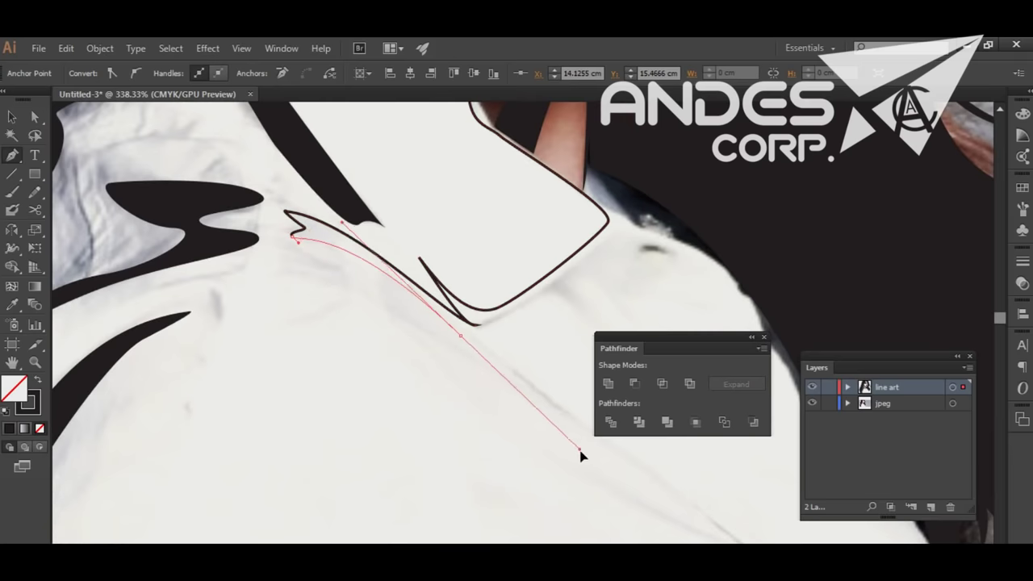
left_click_drag(538, 401, 484, 277)
left_click(491, 379)
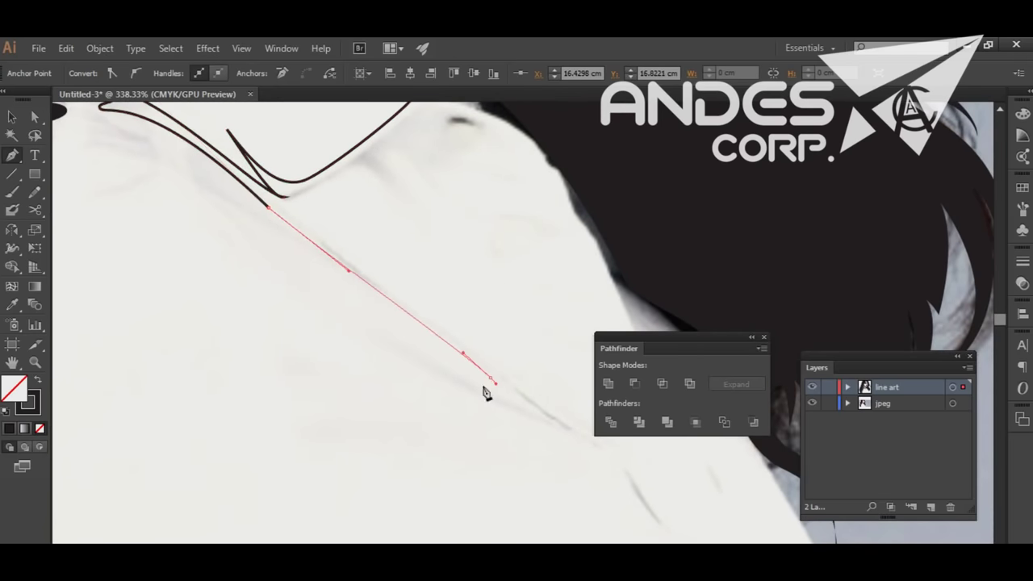
left_click_drag(321, 293, 433, 376)
Extend the outline down the shoulder crease and reshape the curves near the sliver.
left_click_drag(583, 425, 406, 280)
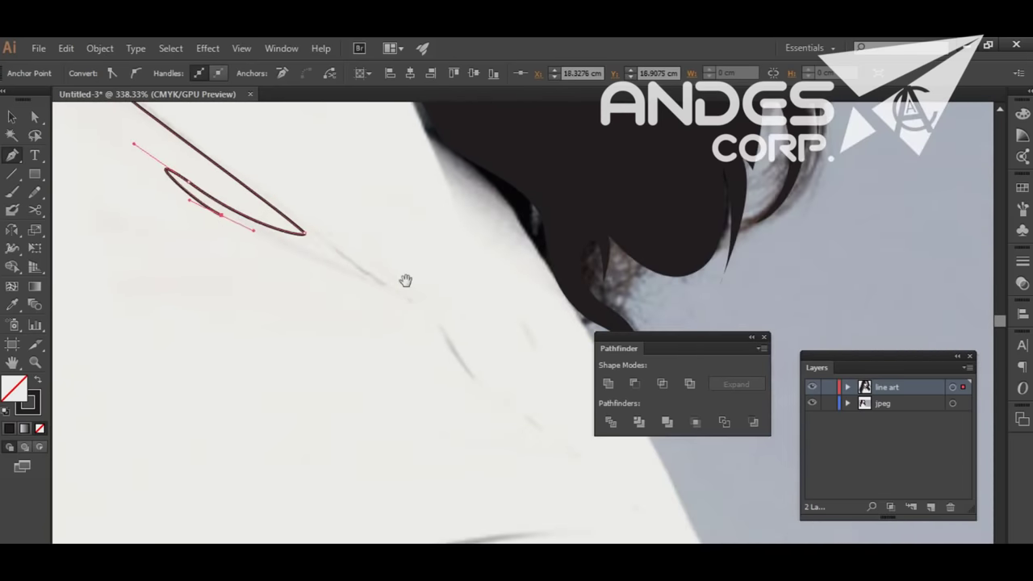
left_click_drag(454, 361, 557, 431)
left_click(533, 420)
left_click_drag(439, 318, 355, 279)
scroll(346, 282, "up", 5)
scroll(346, 281, "left", 2)
left_click_drag(246, 274, 262, 304)
scroll(243, 339, "up", 4)
scroll(242, 339, "left", 2)
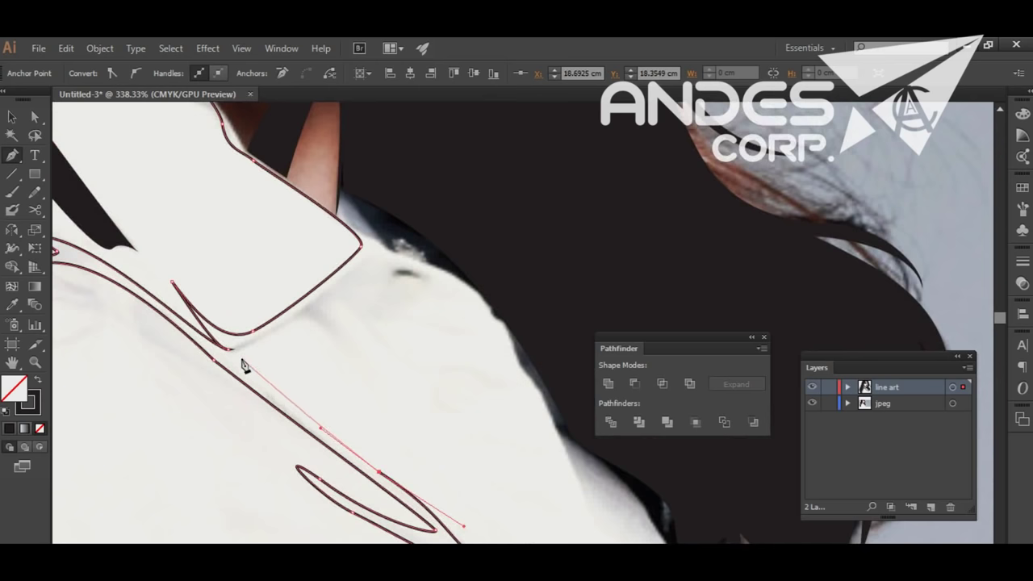
left_click_drag(313, 321, 345, 355)
left_click_drag(378, 305, 338, 369)
Continue the outline past the collar corner and down the shoulder edge.
scroll(337, 370, "up", 4)
scroll(337, 370, "right", 2)
scroll(289, 342, "up", 1)
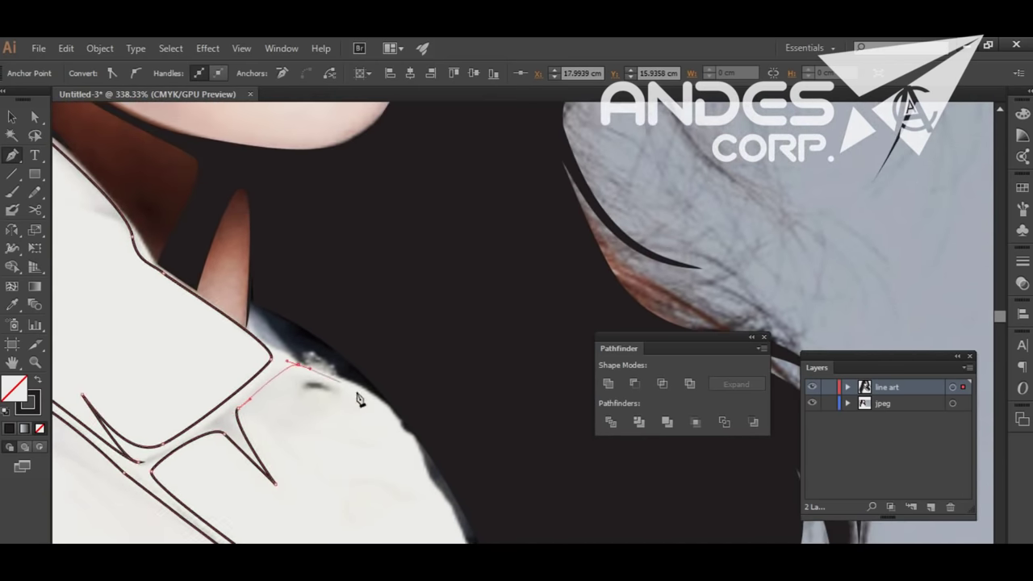
scroll(289, 343, "down", 4)
scroll(288, 343, "right", 2)
left_click(353, 297)
left_click_drag(377, 327, 379, 356)
scroll(378, 356, "down", 7)
scroll(378, 356, "right", 2)
left_click_drag(346, 295, 384, 307)
scroll(384, 306, "down", 3)
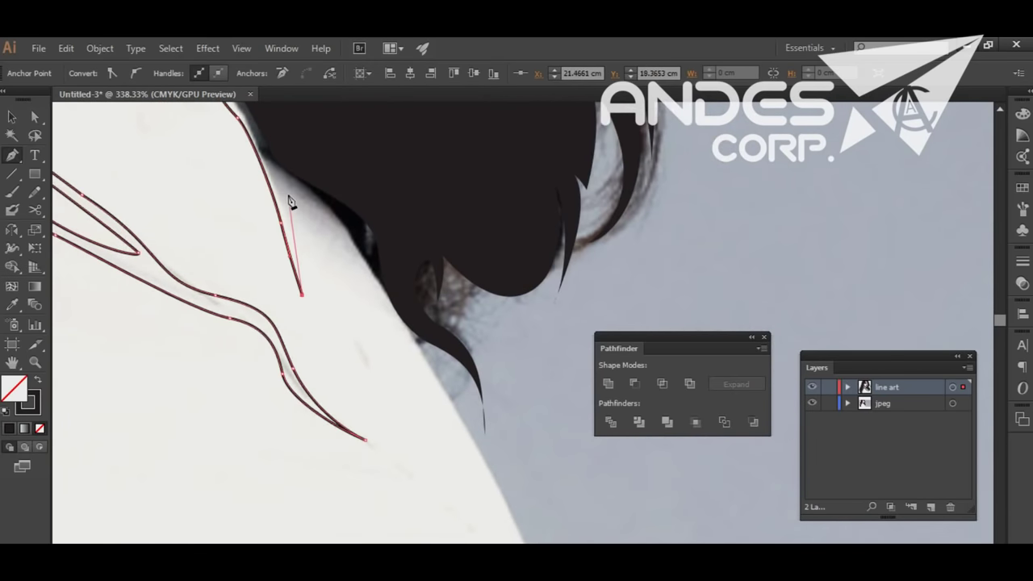
scroll(376, 282, "down", 4)
scroll(377, 282, "right", 1)
left_click(446, 379)
scroll(445, 237, "down", 5)
scroll(445, 236, "right", 1)
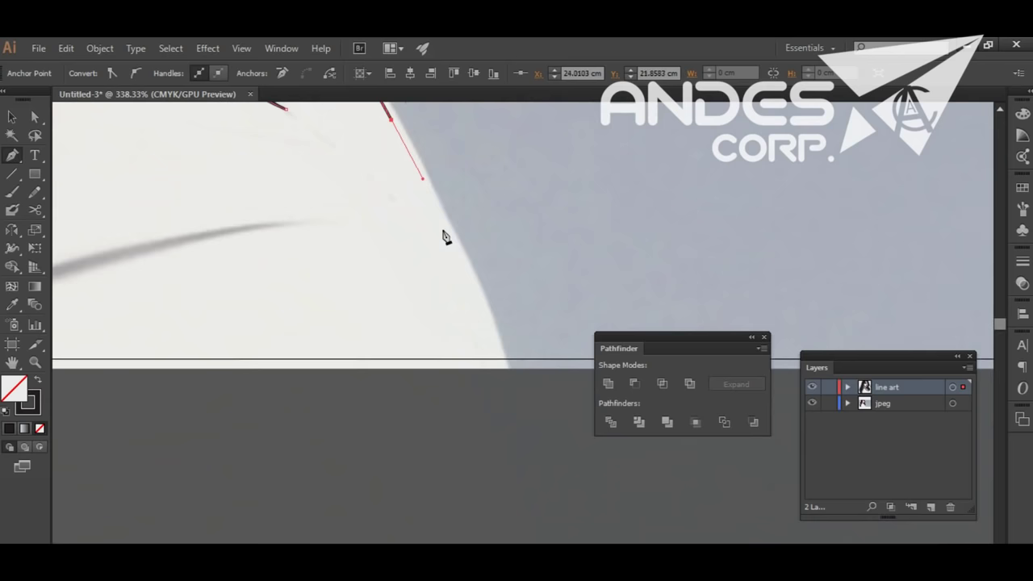
scroll(506, 401, "up", 3)
left_click_drag(528, 413, 524, 426)
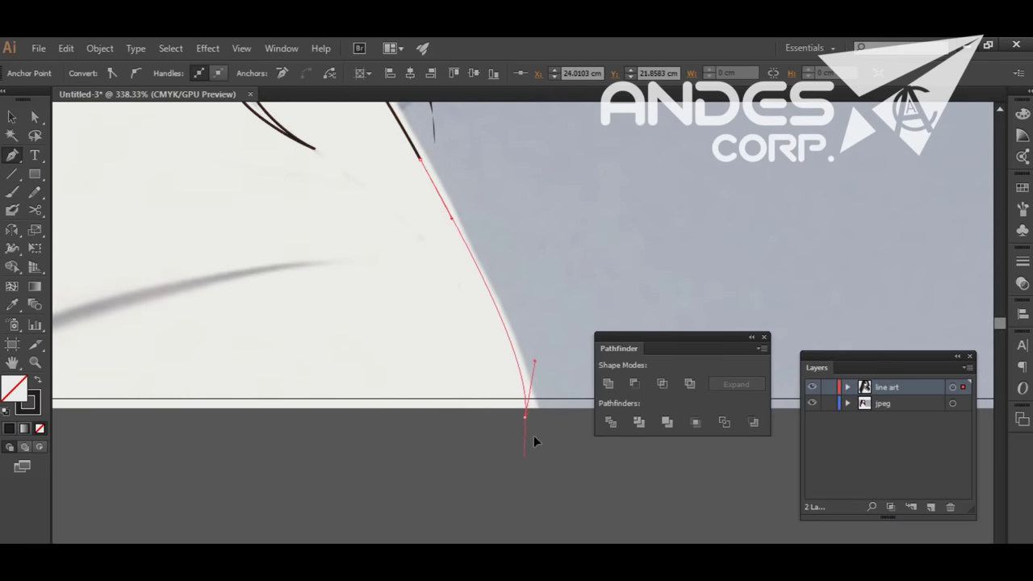
scroll(527, 440, "up", 1)
scroll(526, 440, "up", 3)
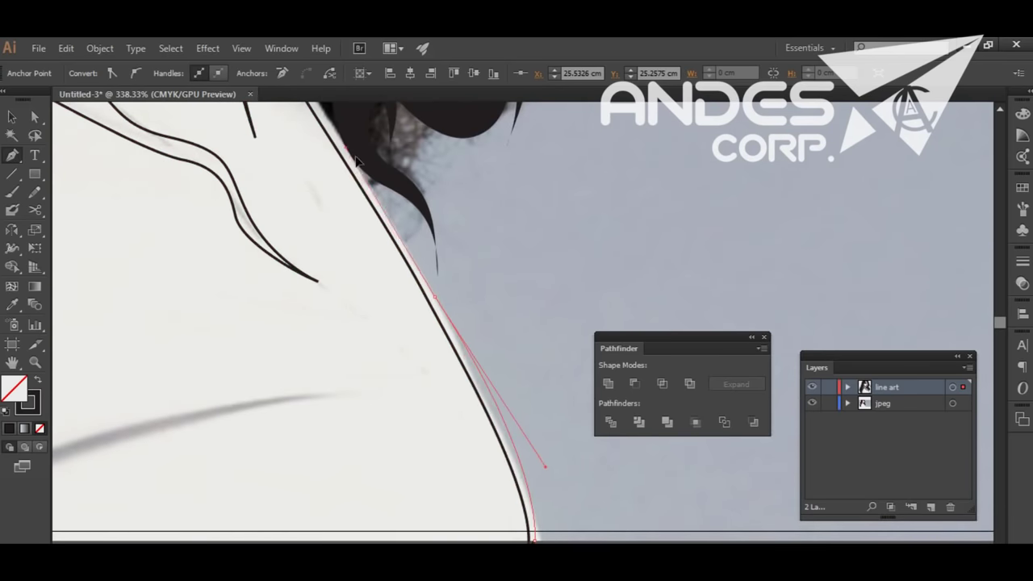
Add smooth anchors back up the shoulder edge toward the collar.
left_click_drag(356, 161, 427, 541)
left_click_drag(357, 272, 403, 264)
left_click_drag(365, 288, 338, 257)
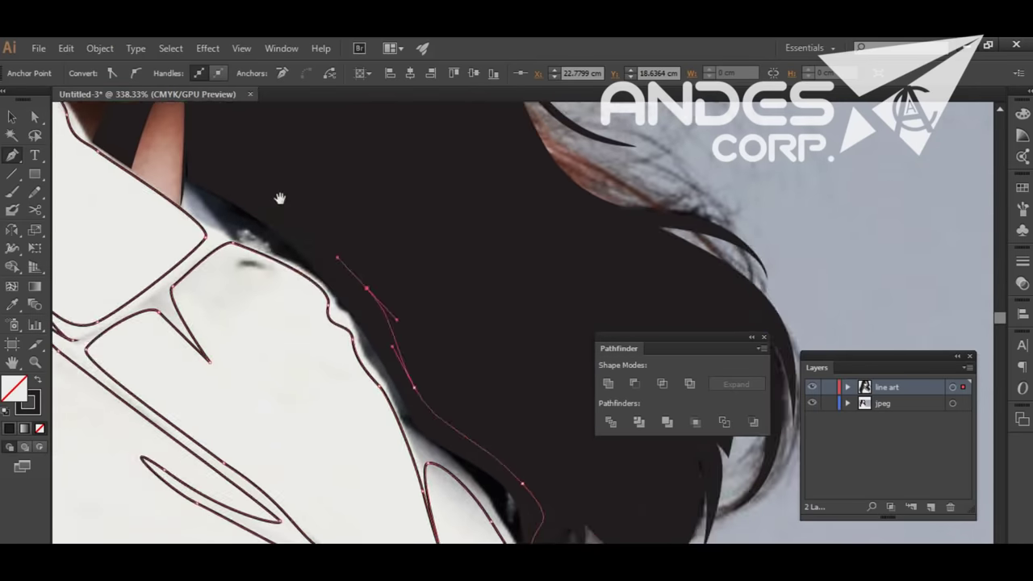
left_click_drag(280, 198, 404, 357)
left_click_drag(379, 332, 329, 324)
left_click_drag(313, 364, 355, 396)
Add anchors around the collar tip and close the outline at its starting anchor.
mouse_move(204, 283)
left_mouse_down()
mouse_move(255, 378)
mouse_move(275, 450)
left_mouse_up()
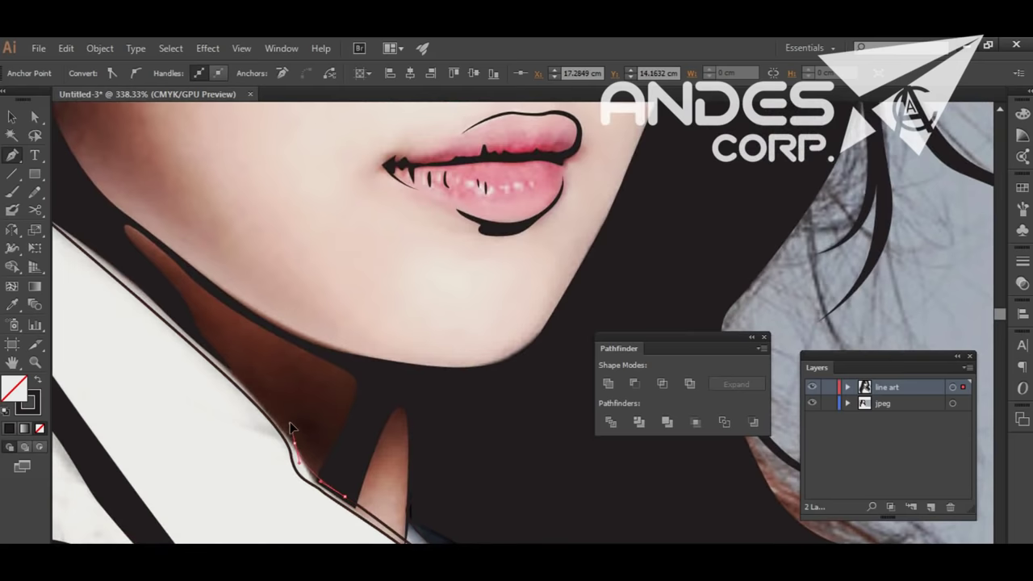
left_click_drag(242, 323, 364, 383)
left_click_drag(218, 299, 345, 390)
scroll(346, 390, "down", 2)
left_click(277, 380)
scroll(91, 246, "up", 2)
left_click(97, 247)
key("z")
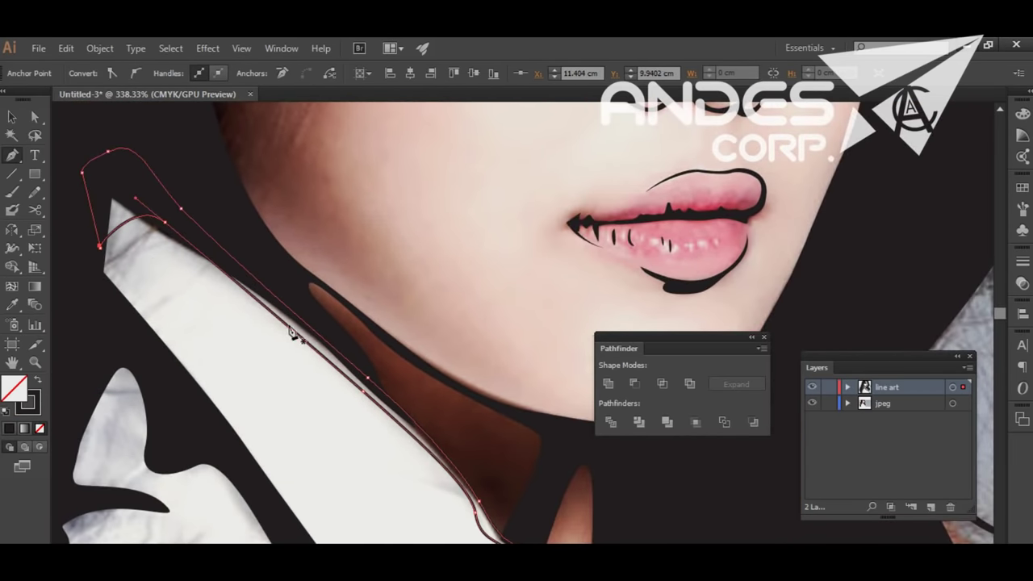
scroll(176, 305, "down", 5)
scroll(177, 305, "up", 4)
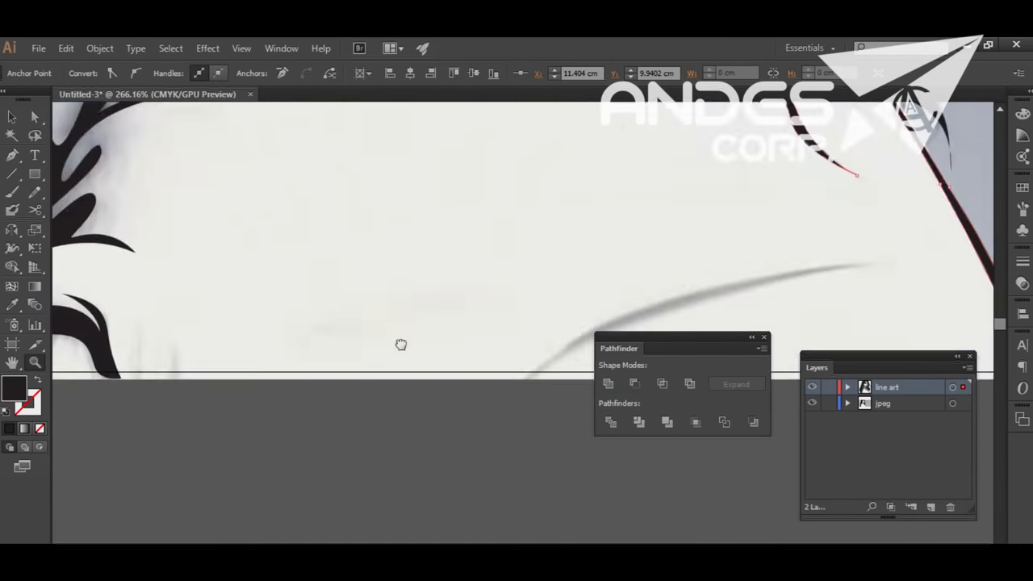
Close the shoulder shape so it fills black, then lengthen its sharp tip anchor.
key("p")
left_click_drag(867, 292, 611, 299)
mouse_move(291, 419)
left_mouse_down()
mouse_move(351, 335)
mouse_move(514, 219)
left_mouse_up()
left_click_drag(762, 264, 699, 206)
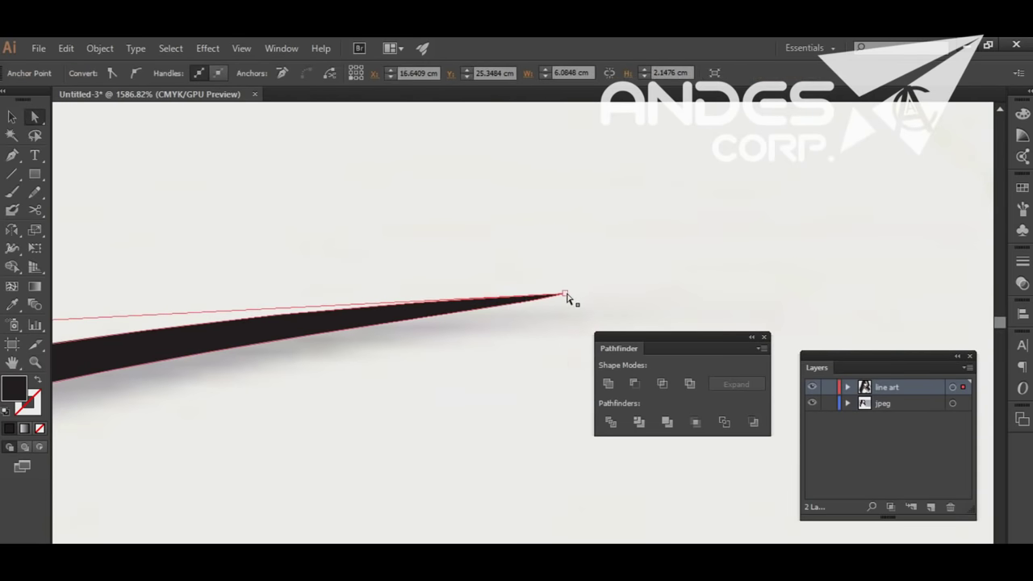
left_click_drag(566, 295, 659, 297)
Zoom out and hide the photo to review the line art, then zoom back on the face.
key("z")
left_click_drag(594, 307, 322, 380)
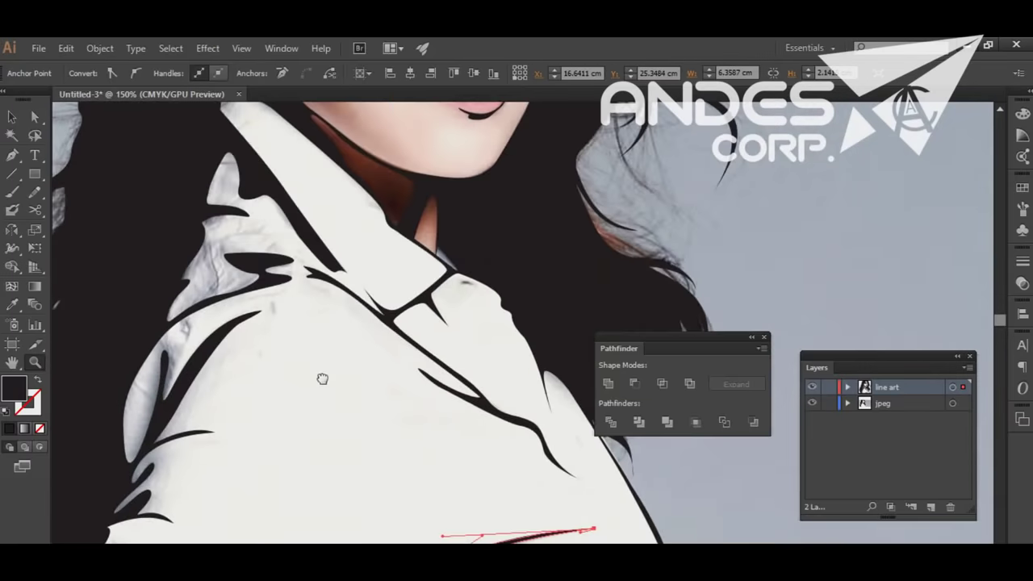
left_click(481, 315, "alt")
left_click(481, 315, "alt")
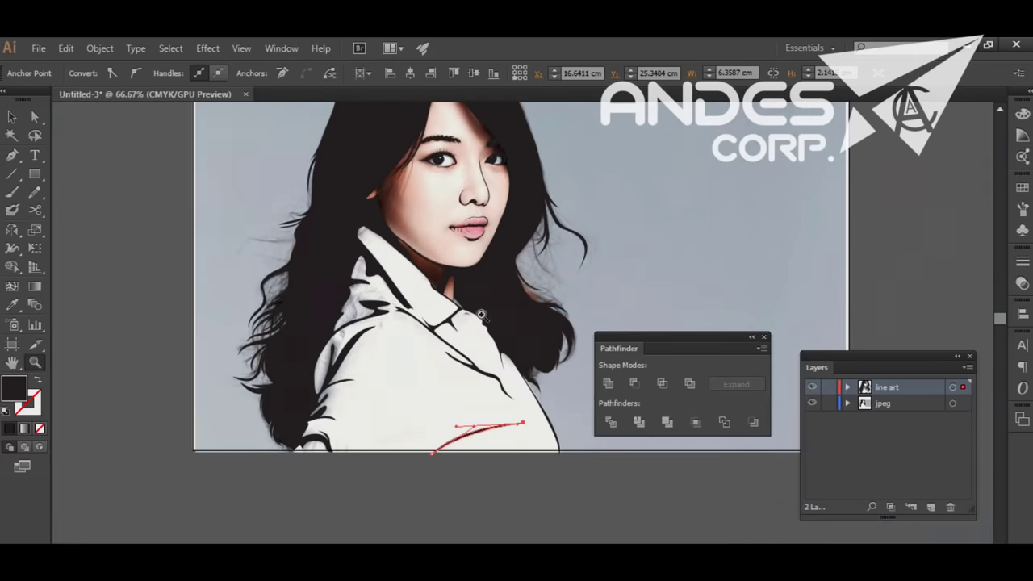
left_click(816, 408)
left_click_drag(521, 444, 411, 489)
key("v")
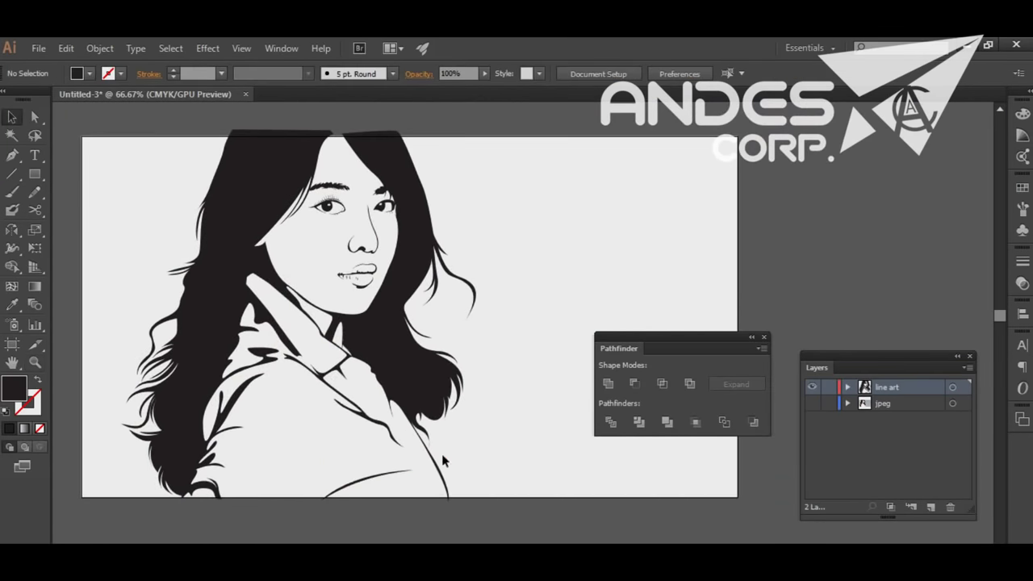
key("z")
left_click_drag(224, 167, 565, 328)
left_click(812, 403)
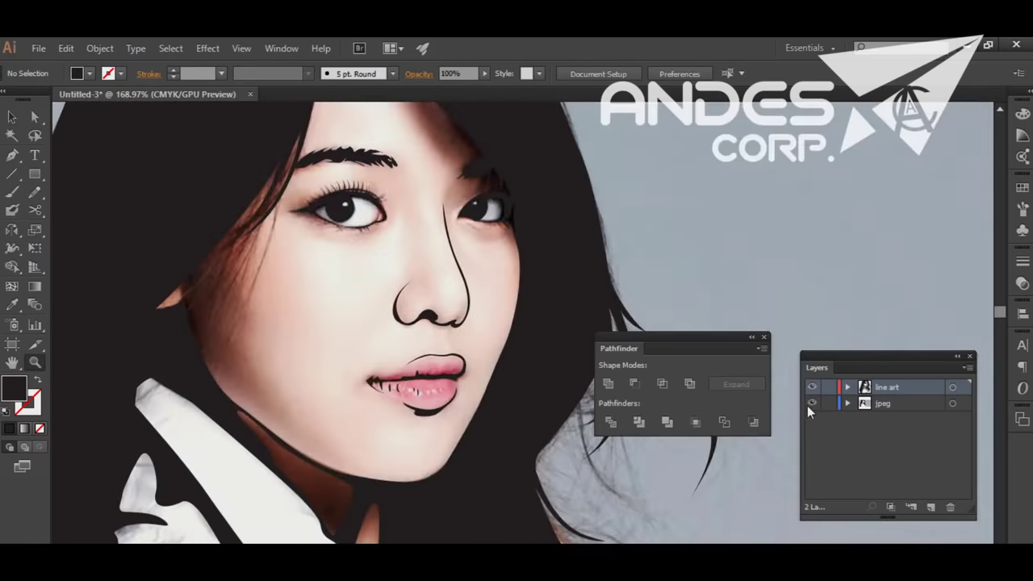
Zoom into the lip corner and reshape the notch anchor's curve with Direct Selection.
left_click(541, 368)
left_click(438, 288)
left_click(530, 259)
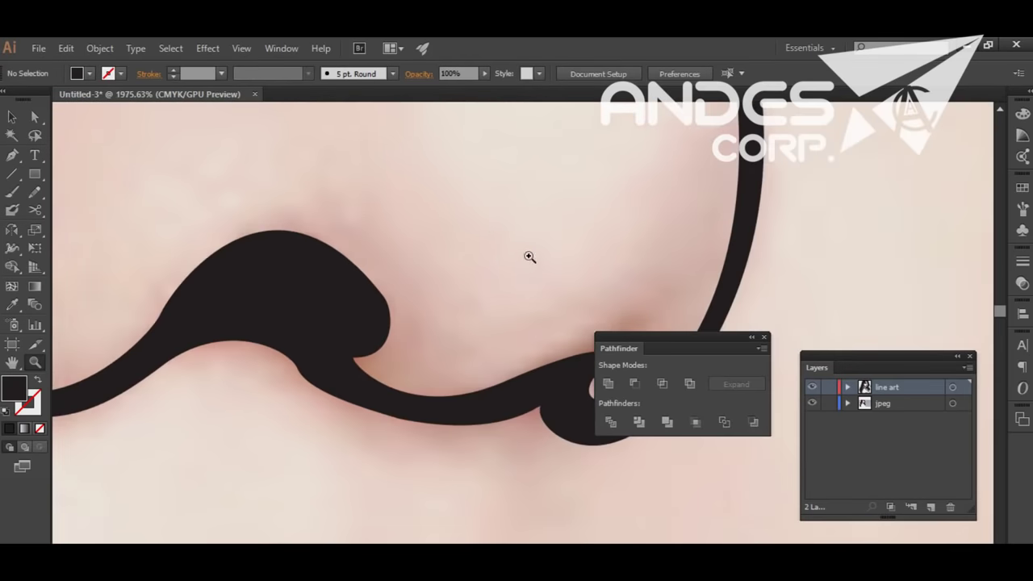
left_click(394, 319)
key("a")
left_click(403, 348)
left_click(403, 349)
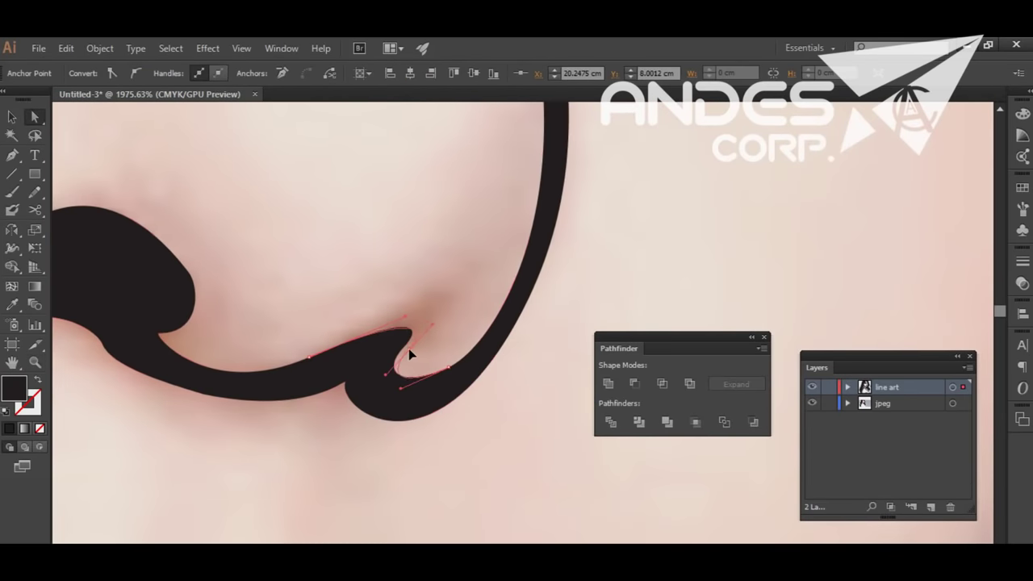
left_click_drag(315, 366, 420, 349)
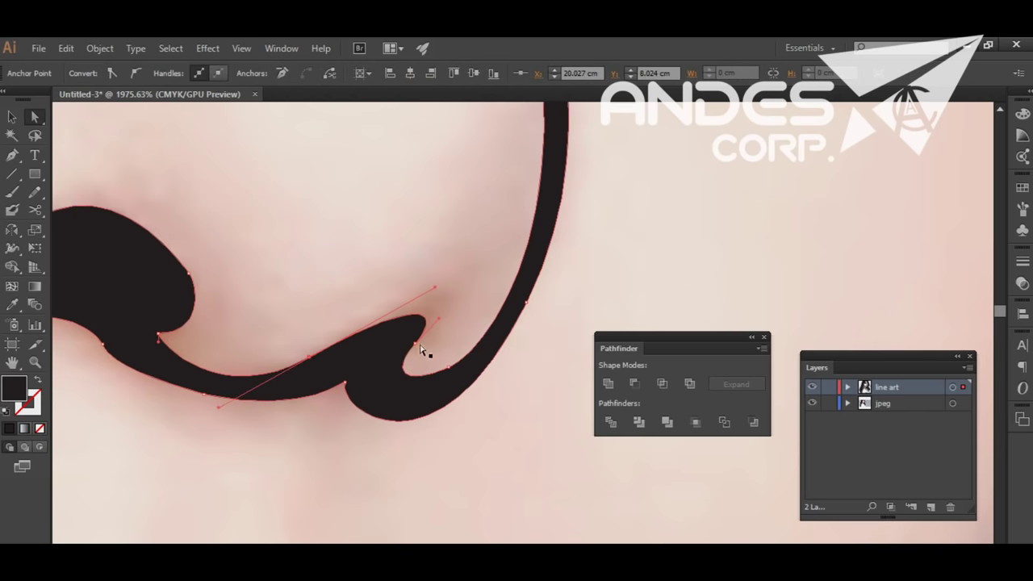
Raise the next lip anchor to sharpen the corner hook, then zoom out to the face.
scroll(422, 339, "left", 5)
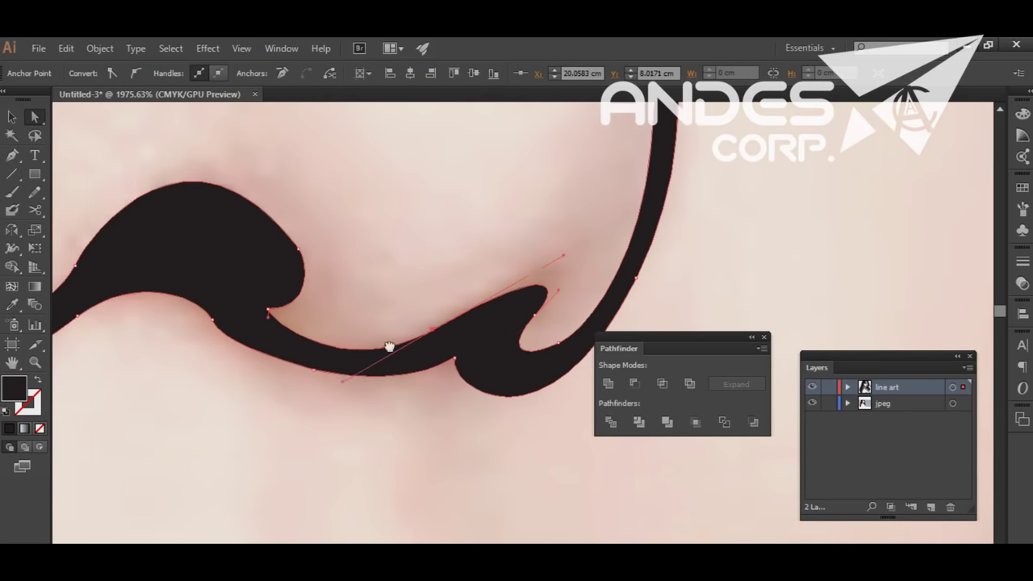
scroll(387, 346, "down", 2)
left_click(349, 348)
left_click_drag(349, 349, 344, 337)
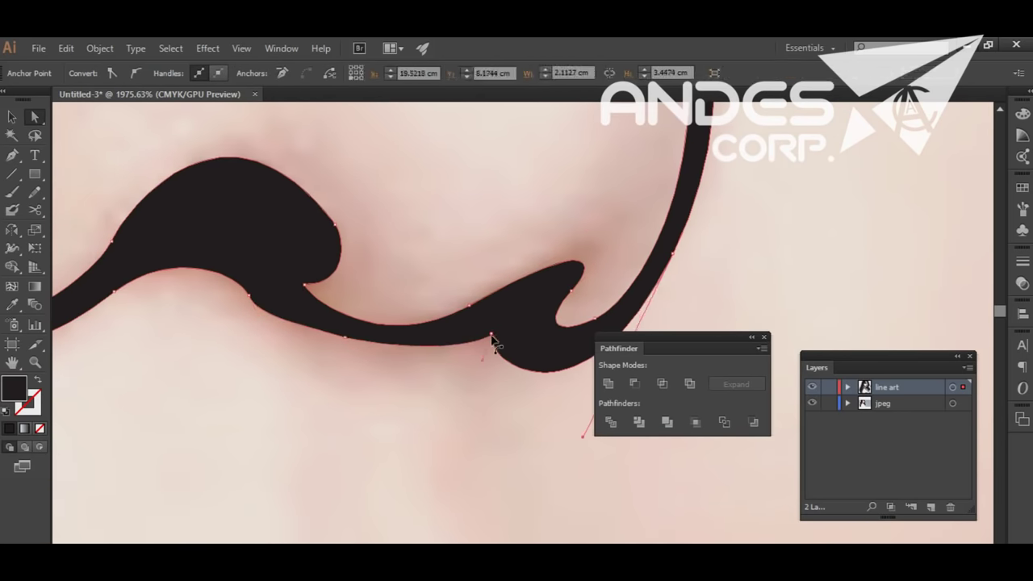
scroll(457, 325, "down", 5)
left_click(457, 325)
key("z")
left_click(447, 351, "alt")
left_click(447, 352, "alt")
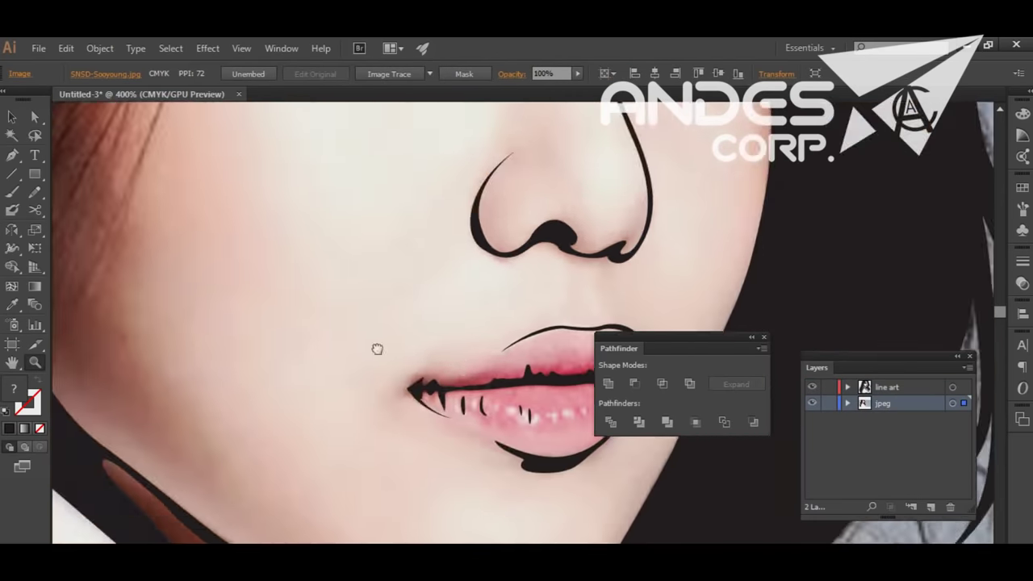
Zoom out to the whole face and select the traced hair outline.
left_click(376, 348, "alt")
left_click(426, 357, "alt")
left_click(445, 312, "alt")
left_click(351, 320, "alt")
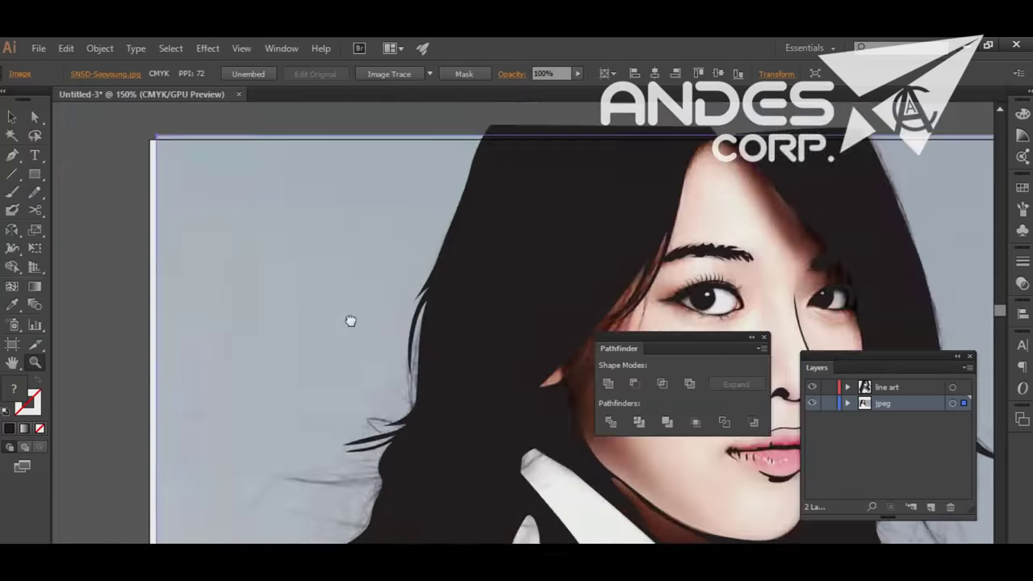
left_click(409, 353, "alt")
left_click(374, 321, "alt")
Try swapping the hair outline's fill and stroke, then undo it.
key("v")
left_click_drag(546, 347, 546, 242)
key("shift+x")
key("ctrl+z")
Zoom in beside the face, begin a hair strand path, then abandon and deselect it.
key("z")
mouse_move(485, 350)
left_mouse_down()
mouse_move(509, 492)
mouse_move(363, 370)
left_mouse_up()
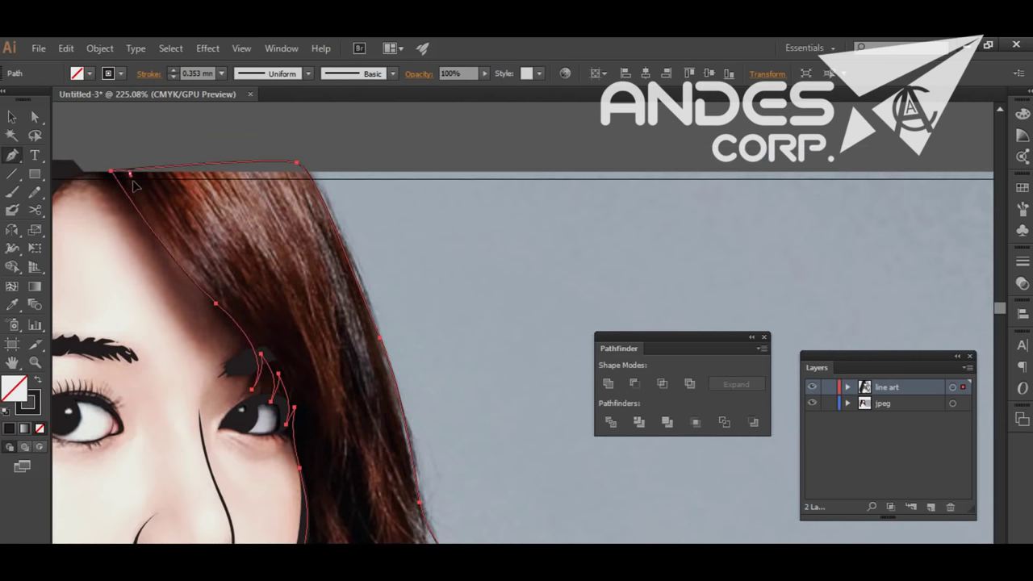
left_click(214, 287)
left_click(250, 325)
key("z")
mouse_move(258, 350)
left_mouse_down()
mouse_move(493, 362)
mouse_move(328, 355)
left_mouse_up()
left_click(456, 356, "alt")
key("v")
left_click(406, 398)
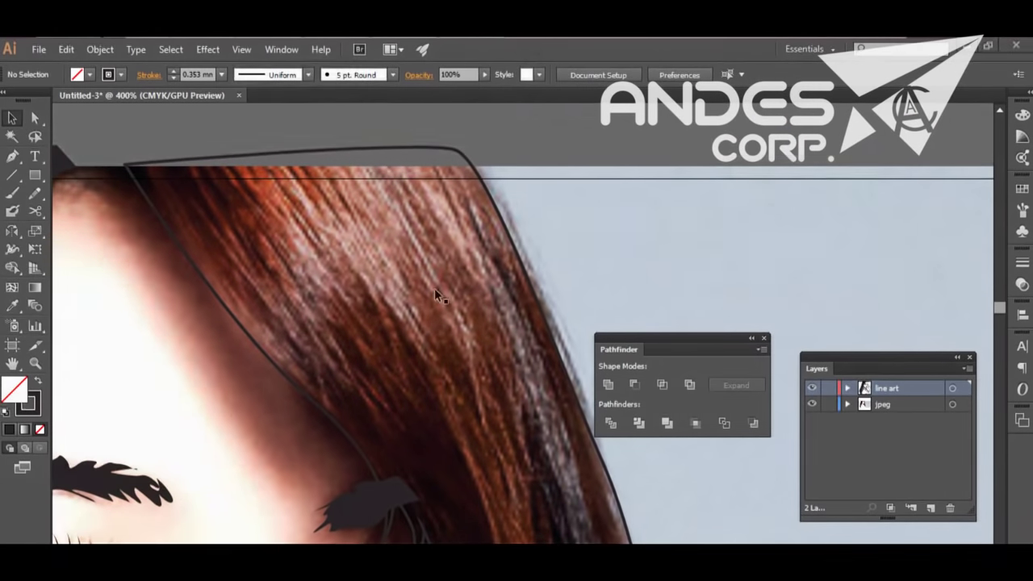
Bring the top of the bangs into view and start a curved strand up to the hair top.
scroll(336, 307, "down", 1)
key("z")
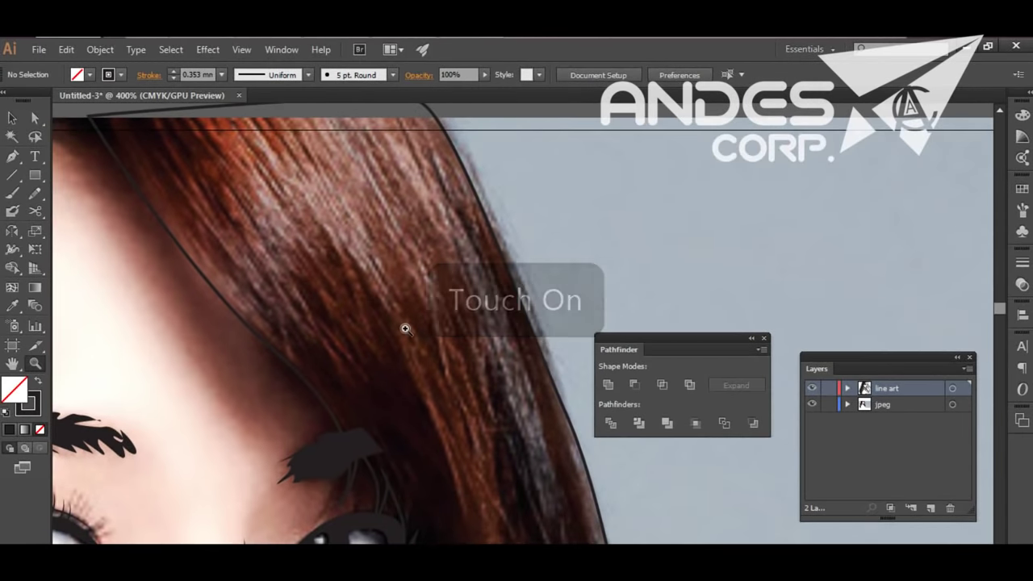
scroll(405, 329, "down", 2)
scroll(380, 347, "up", 1)
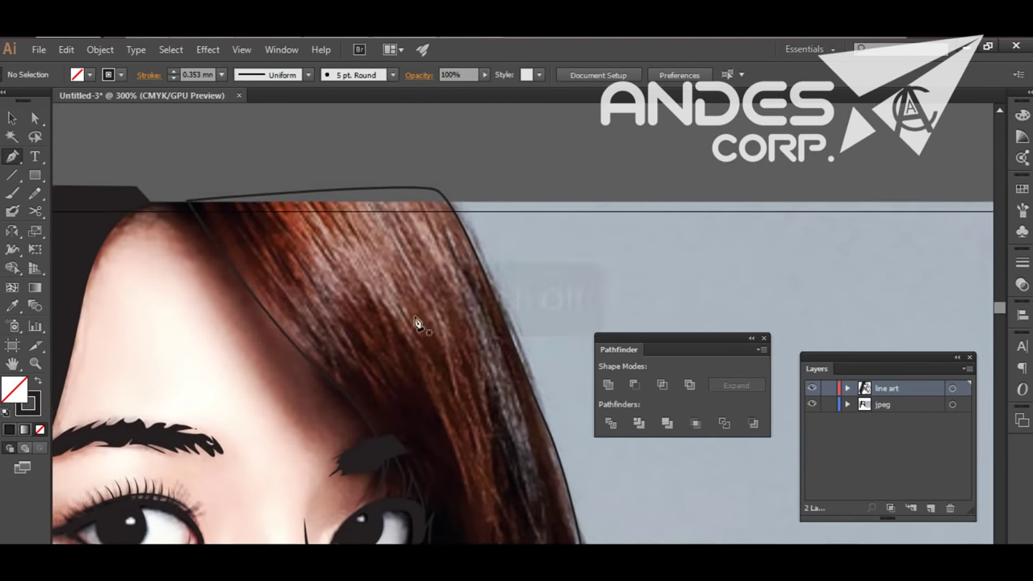
left_click_drag(399, 333, 455, 294)
key("p")
left_click(267, 161)
mouse_move(415, 343)
left_mouse_down()
mouse_move(464, 390)
mouse_move(474, 372)
left_mouse_up()
left_click_drag(274, 116, 415, 285)
left_click_drag(384, 238, 410, 303)
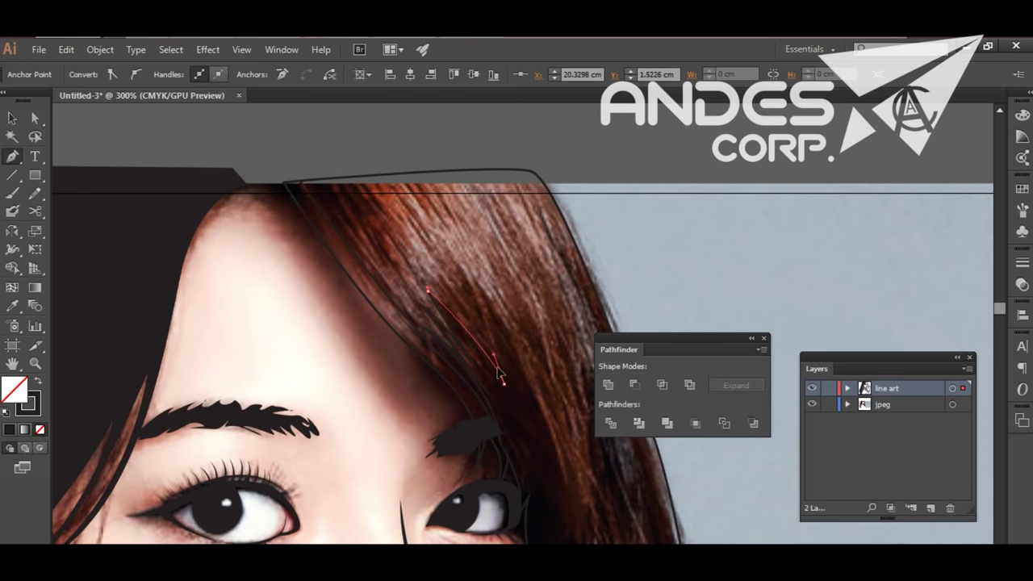
Continue the strand with curved anchors, closing it at the top of the hair.
left_click_drag(439, 255, 410, 165)
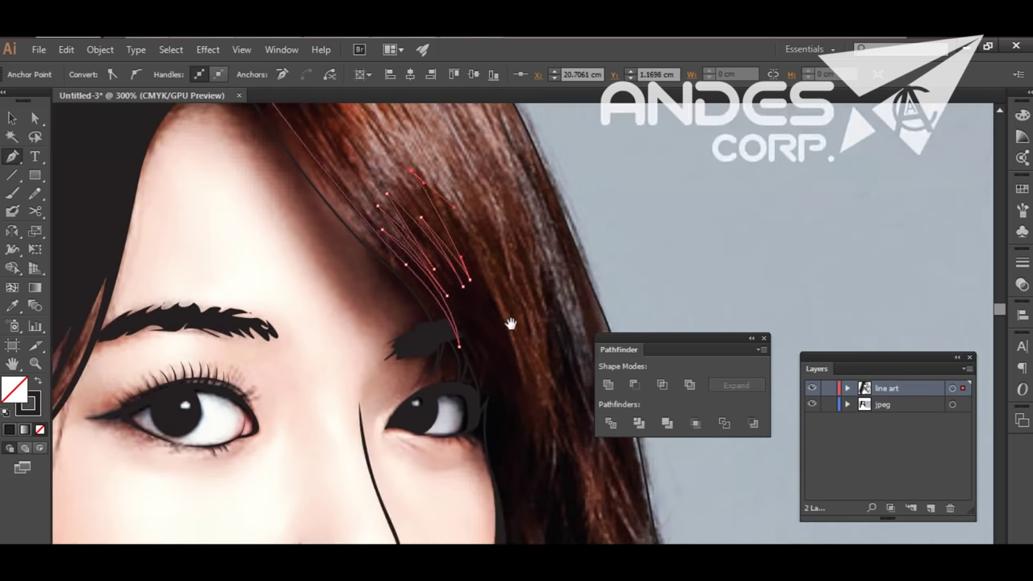
left_click_drag(531, 420, 525, 353)
left_click_drag(525, 352, 521, 466)
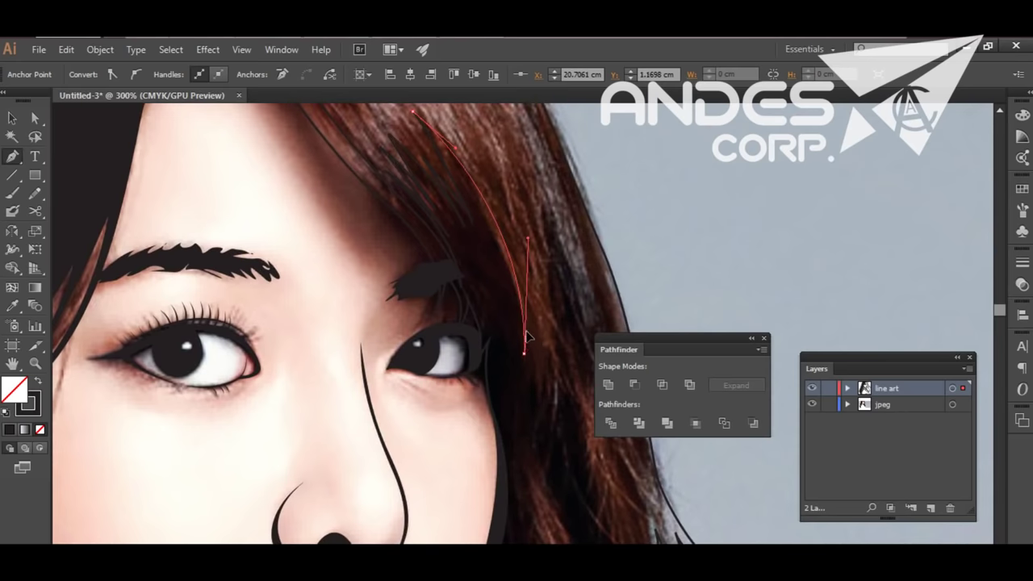
scroll(525, 336, "up", 3)
scroll(519, 455, "down", 2)
left_click_drag(502, 424, 518, 347)
scroll(500, 339, "down", 2)
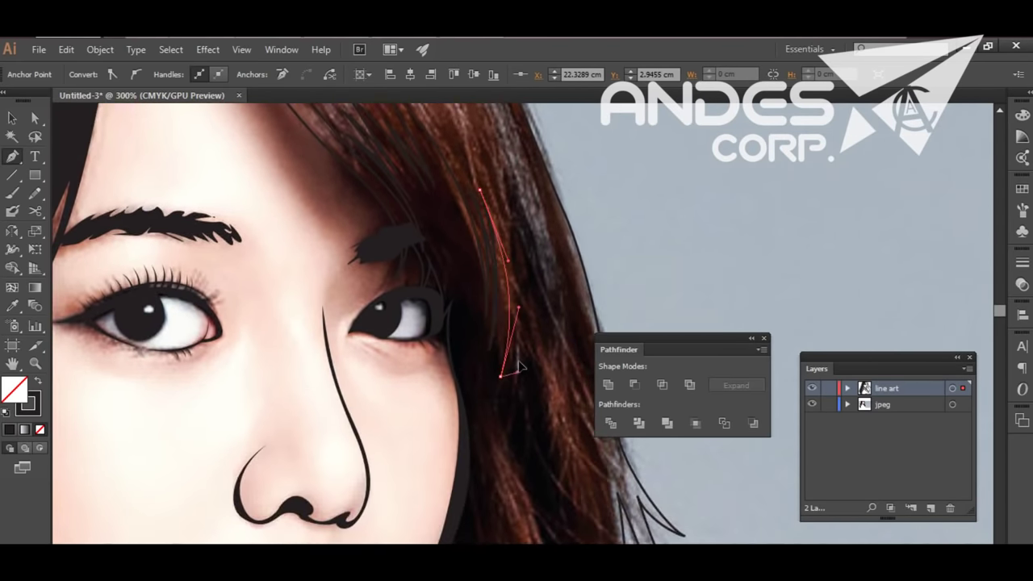
scroll(500, 369, "up", 3)
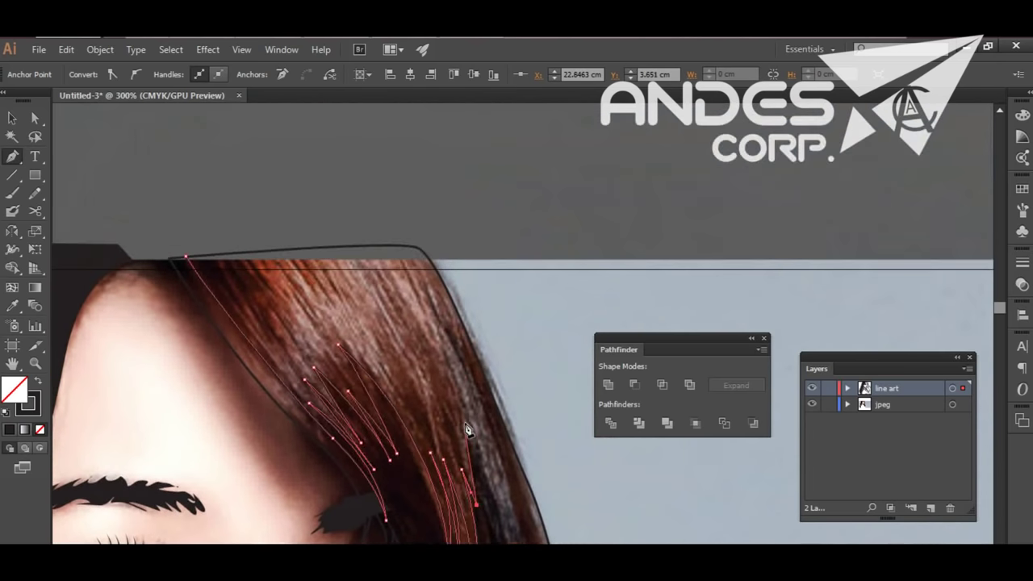
scroll(419, 301, "up", 3)
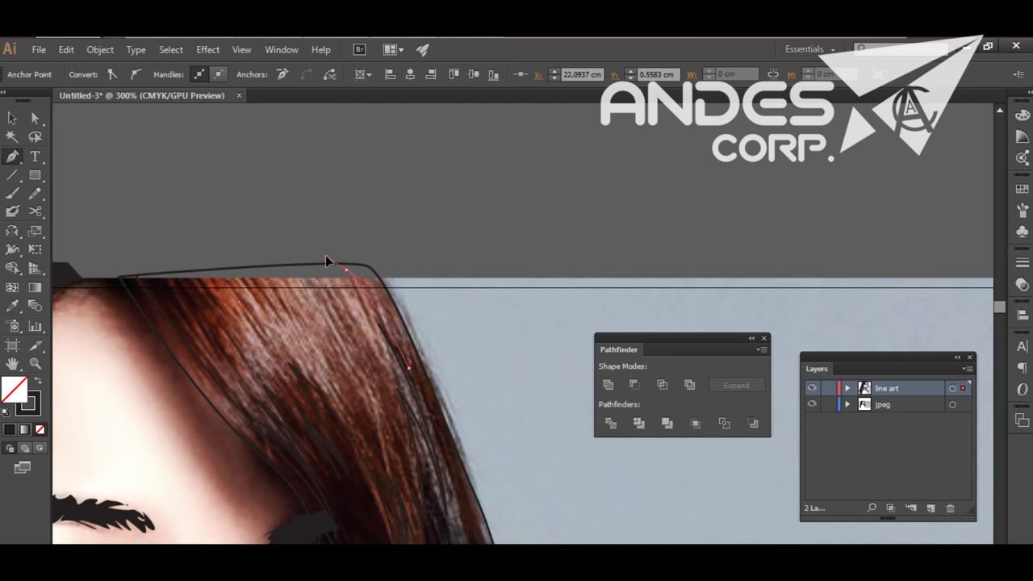
left_click_drag(329, 266, 345, 269)
Draw several more thin pointed strands across the bangs and short ones near the hairline.
left_click(373, 388)
left_click(277, 277)
left_click(302, 339)
left_click(255, 274)
left_click(276, 333)
left_click(238, 276)
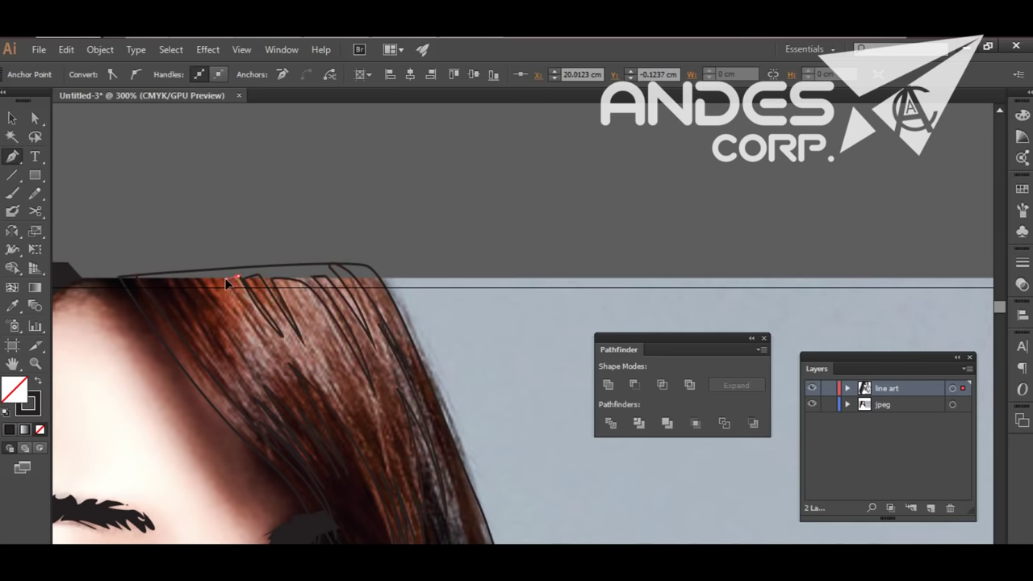
left_click(279, 345)
left_click(232, 269)
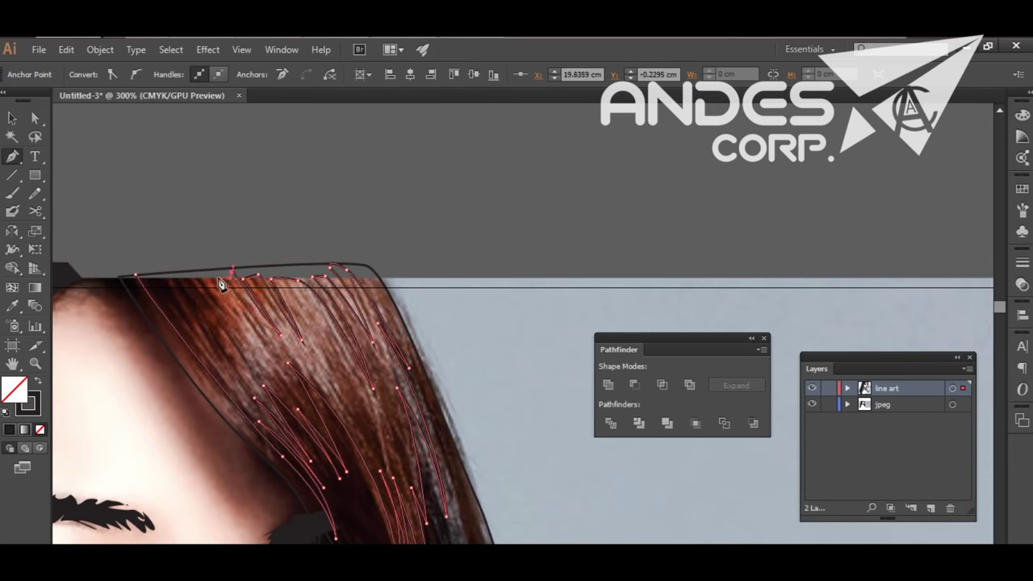
left_click(205, 298)
left_click(245, 363)
Add one more strand curving down toward the hairline.
key("ctrl+a")
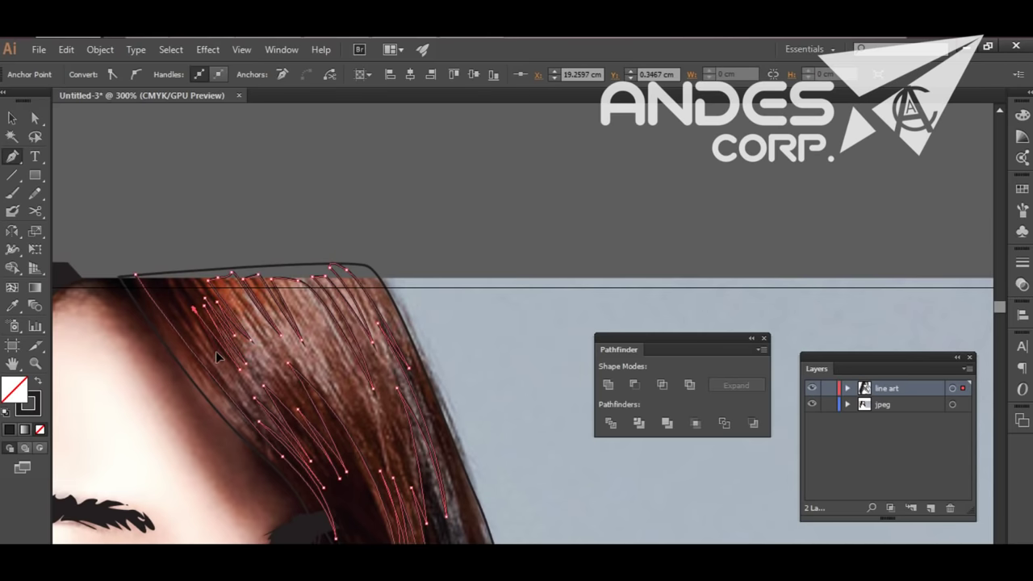
left_click(221, 376)
left_click_drag(137, 264, 146, 294)
left_click_drag(387, 384, 429, 341)
Select the new hair strand paths and fill them white.
key("v")
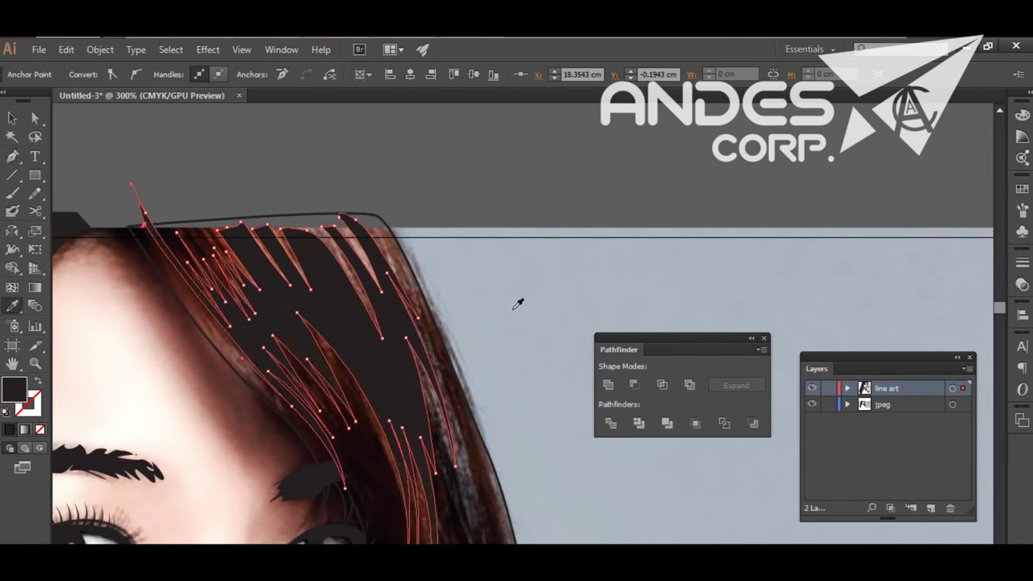
left_click(491, 334)
left_click_drag(445, 306, 510, 311)
left_click(467, 226)
left_click(90, 74)
left_click(32, 105)
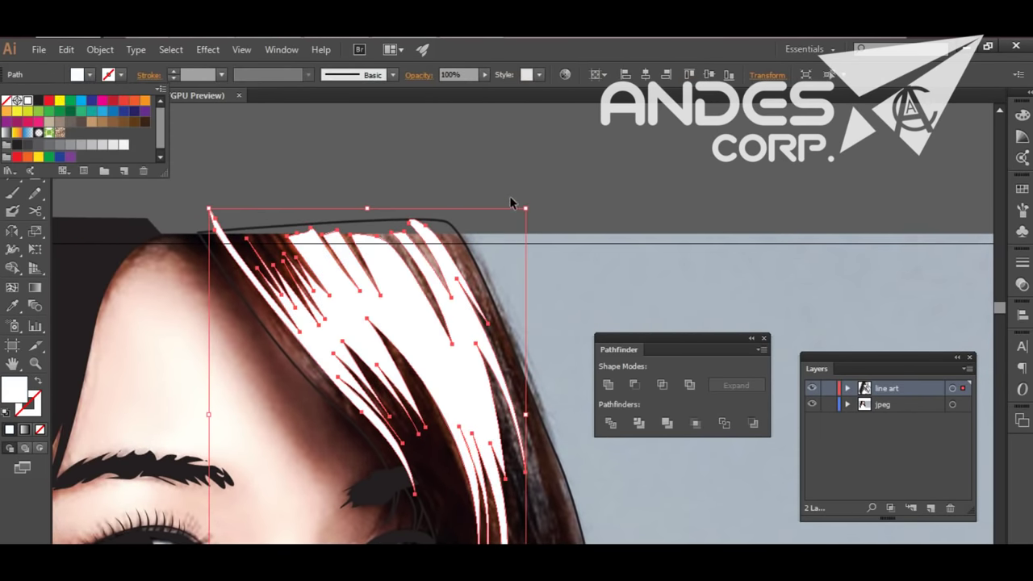
Fill the bangs outline black and hide the photo layer to preview the white strands.
key("shift+x")
left_click(811, 405)
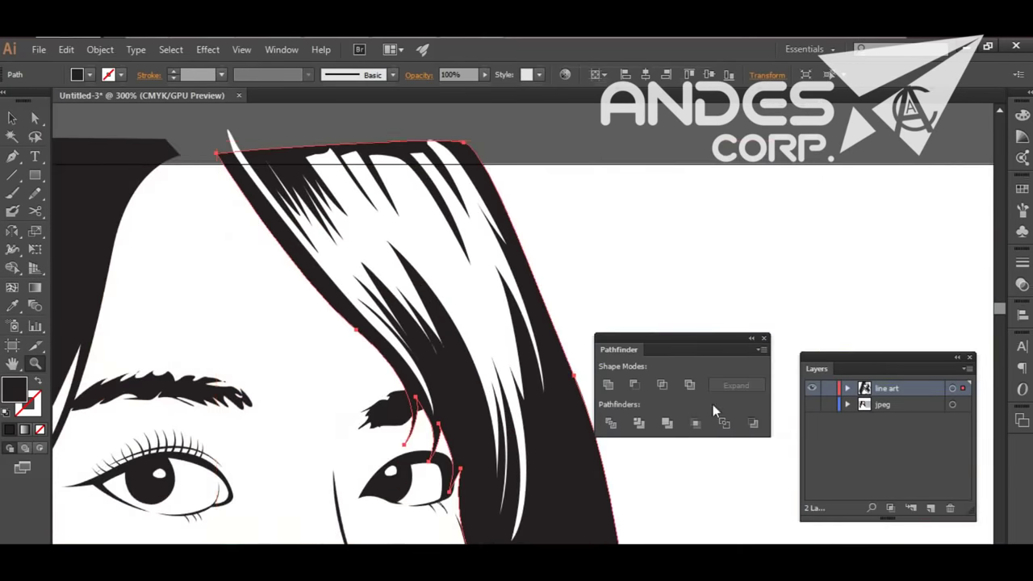
scroll(257, 434, "up", 3)
scroll(256, 434, "right", 3)
key("ctrl+shift+a")
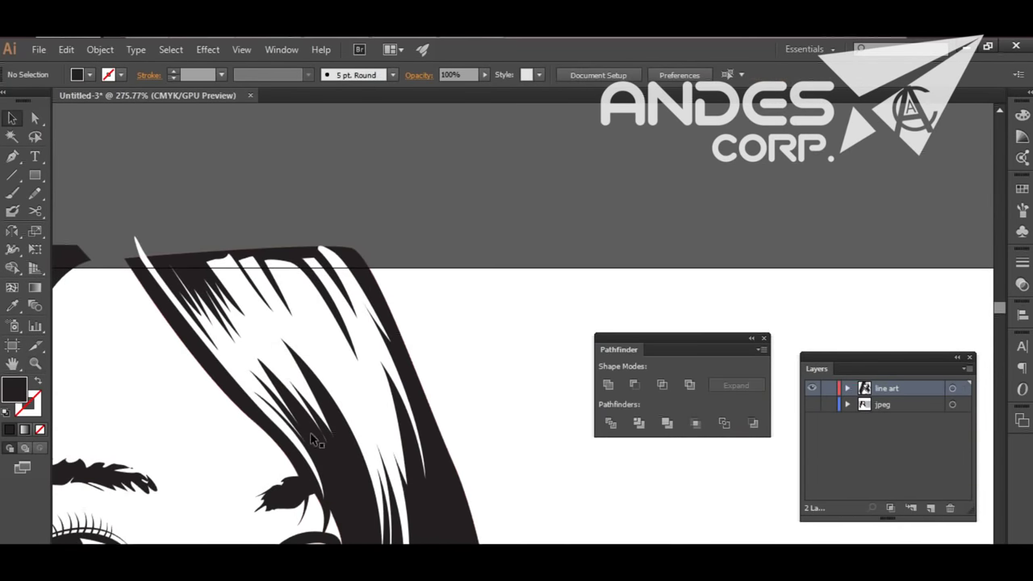
left_click(362, 350, "alt")
left_click(353, 382, "alt")
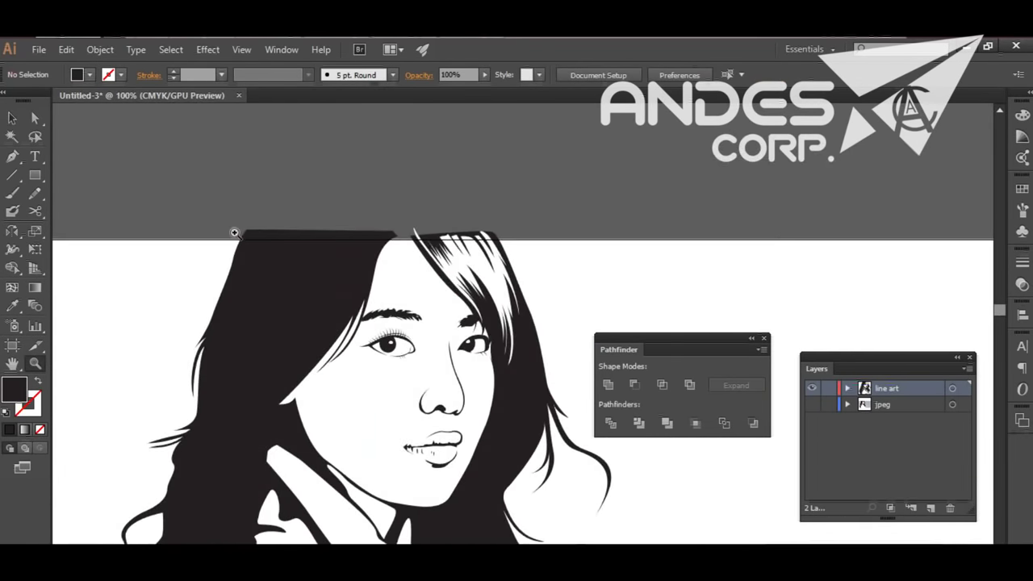
left_click_drag(231, 233, 397, 363)
Turn the left hair shape back into an outline and show the photo again.
key("v")
left_click(397, 339)
key("shift+x")
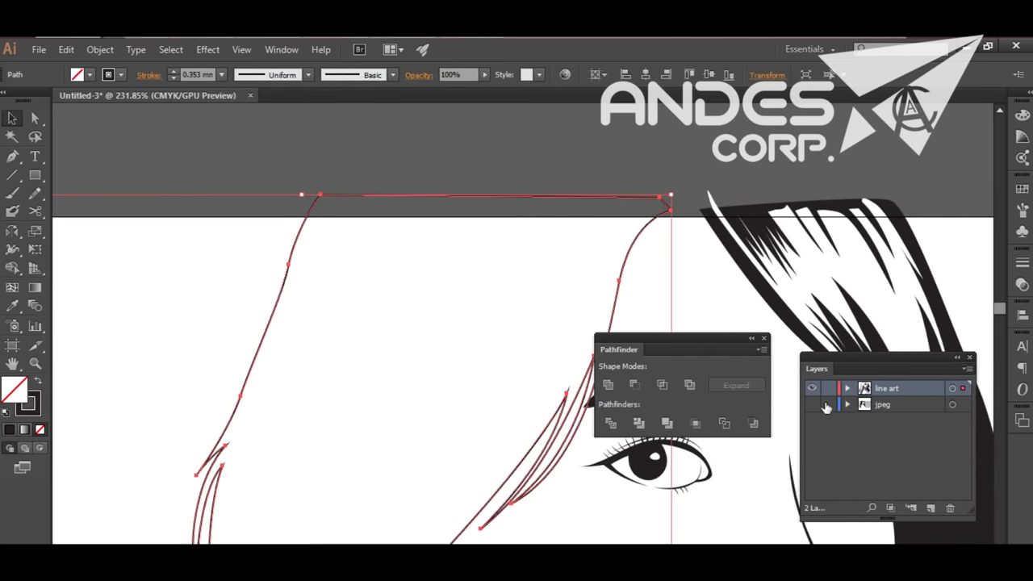
left_click(812, 404)
left_click(763, 338)
scroll(540, 270, "right", 2)
Start a new curved strand path on the left section of hair.
key("p")
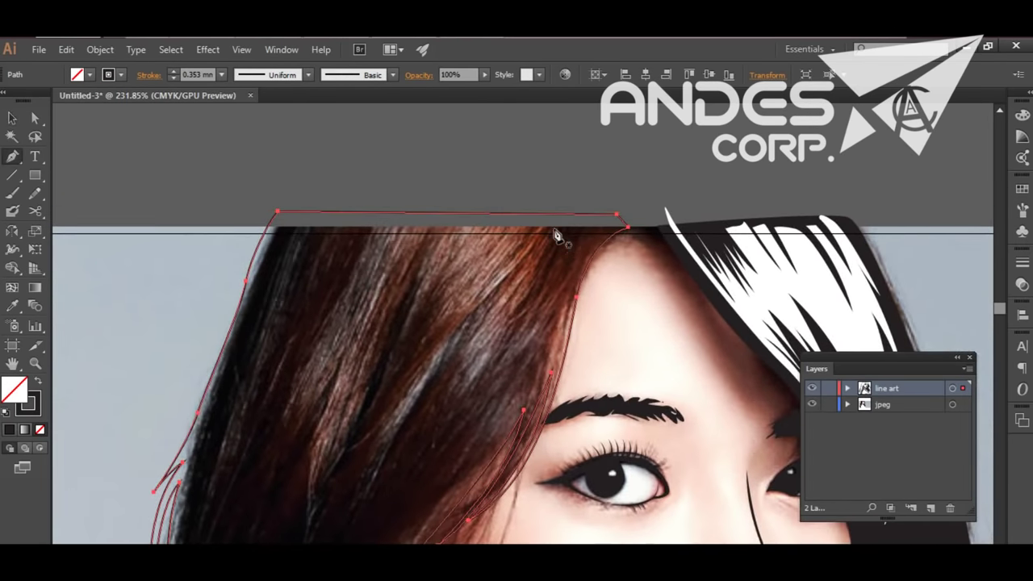
left_click(596, 215)
left_click_drag(535, 343, 507, 366)
left_click(584, 231)
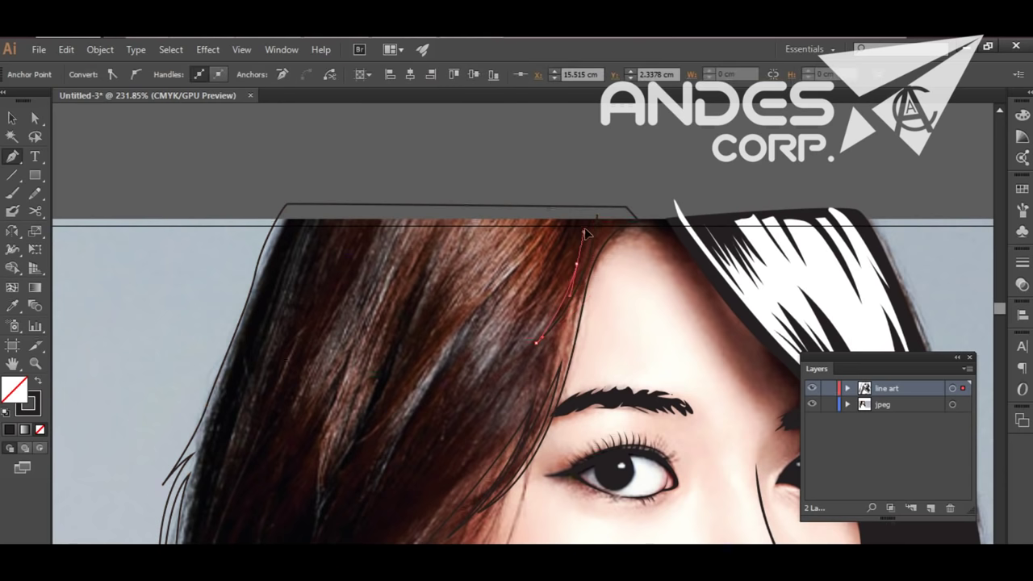
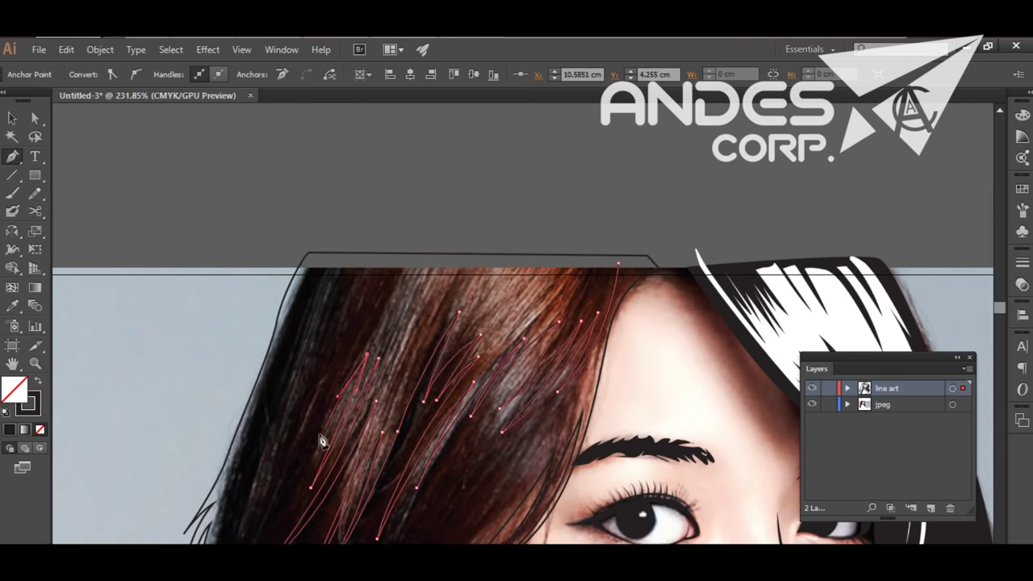
Trace more bang strands and give them a white fill with no stroke.
left_click(370, 373)
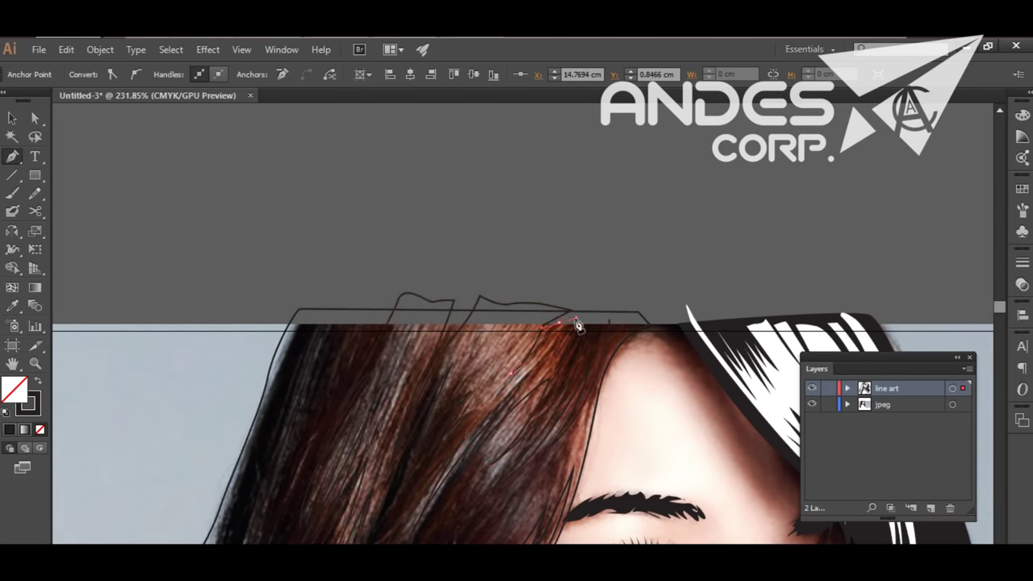
left_click(569, 350)
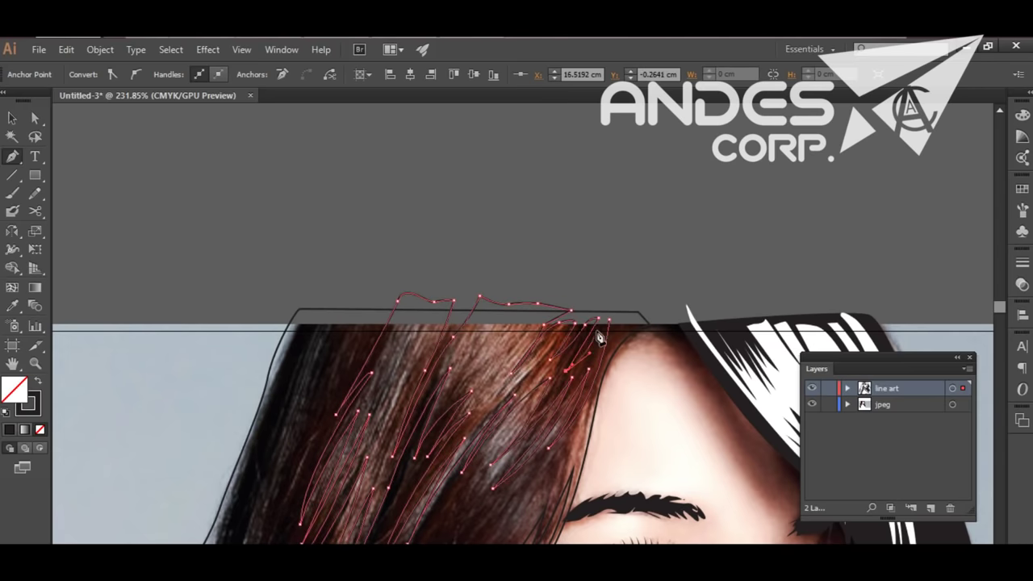
key("shift+x")
key("shift+x")
key("v")
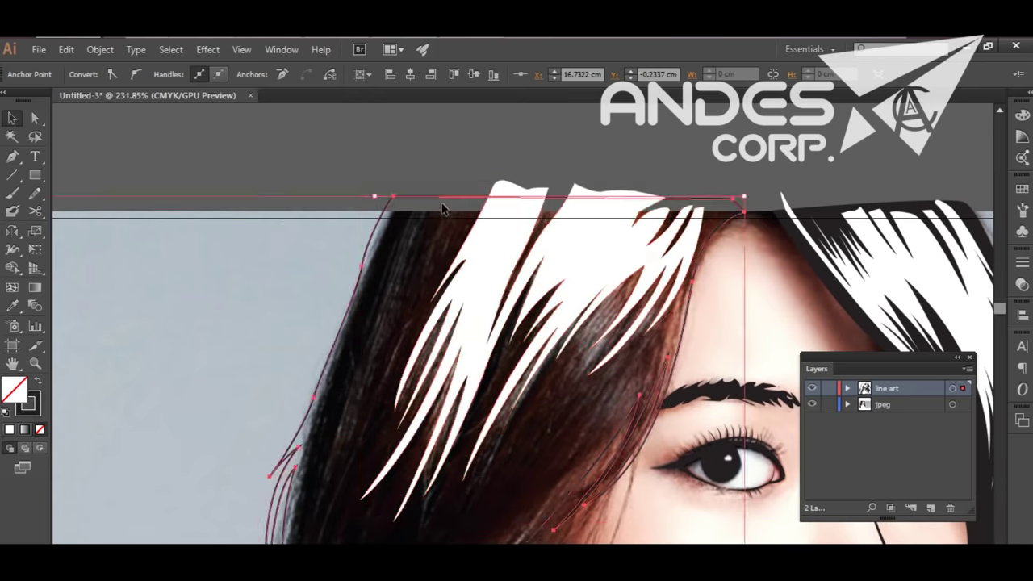
left_click(305, 404)
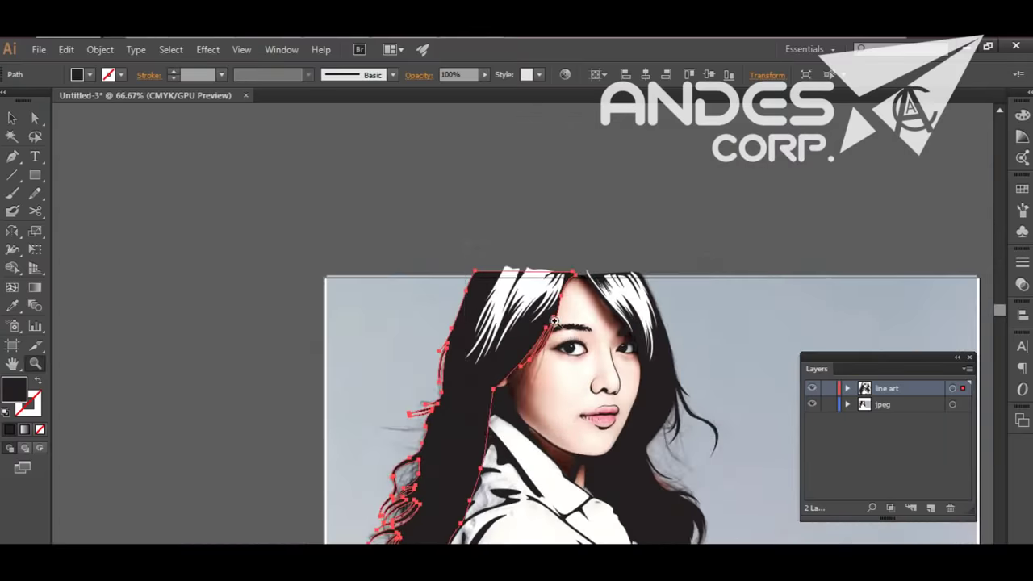
Zoom out and toggle the jpeg reference photo off and on to compare the line art.
left_click_drag(305, 404, 816, 406)
left_click(812, 404)
left_click(812, 404)
left_click(812, 404)
left_click(812, 404)
left_click(436, 291)
scroll(437, 292, "down", 5)
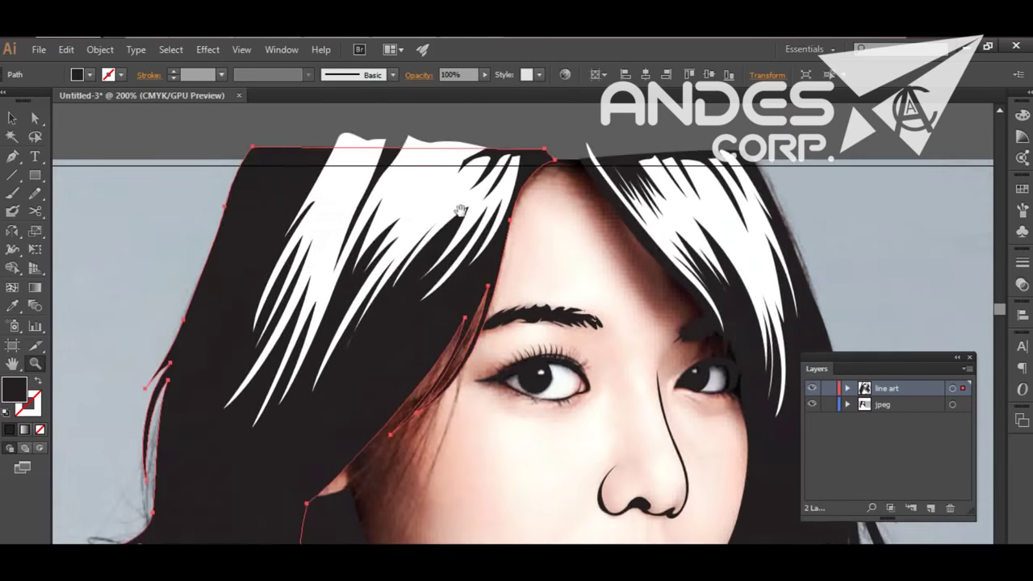
scroll(437, 291, "down", 4)
scroll(468, 388, "right", 5)
scroll(494, 495, "up", 4)
scroll(549, 404, "up", 5)
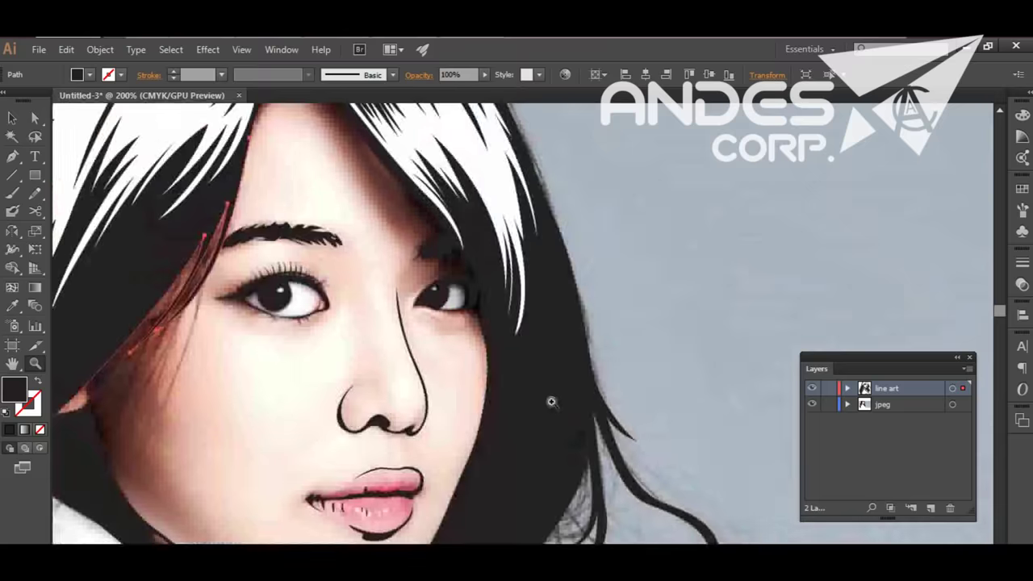
scroll(549, 404, "up", 4)
Lock the jpeg reference layer in the Layers panel.
left_click(828, 404)
left_click_drag(328, 368, 341, 349)
scroll(342, 349, "down", 5)
scroll(355, 404, "left", 3)
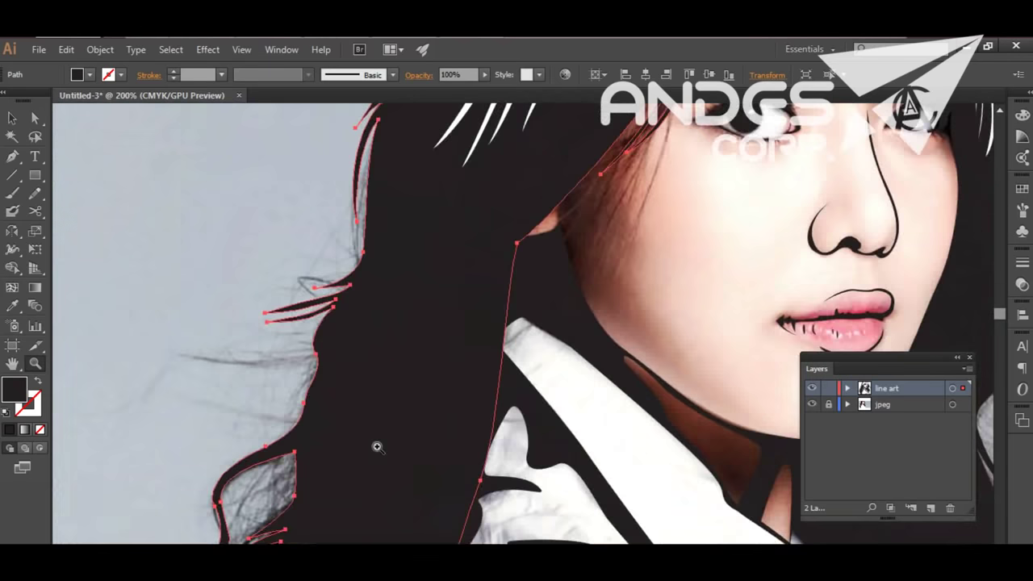
scroll(376, 444, "down", 3)
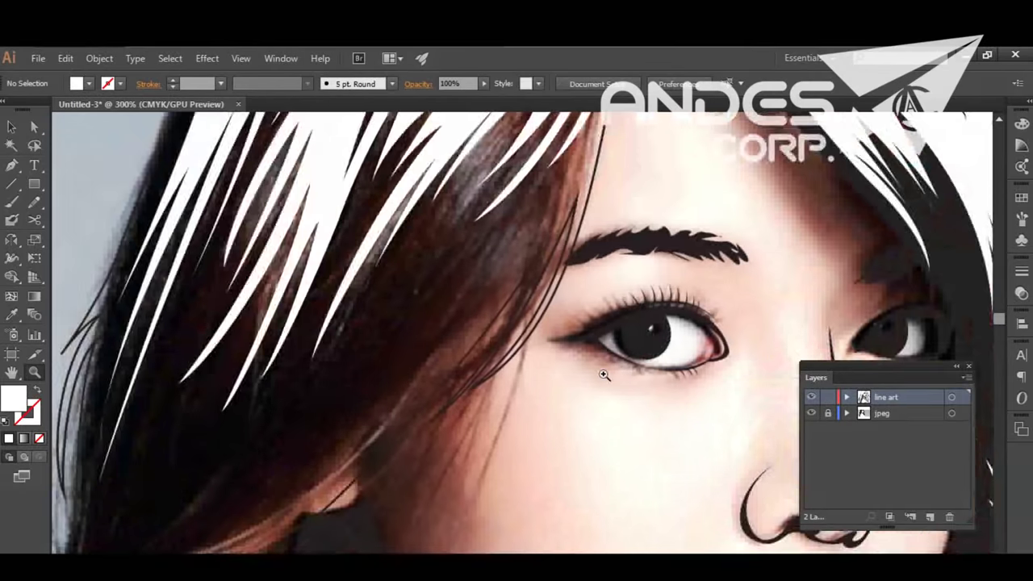
Draw a closed white strand shape along the side hair with the Pen tool.
key("p")
scroll(603, 374, "left", 5)
scroll(508, 358, "left", 3)
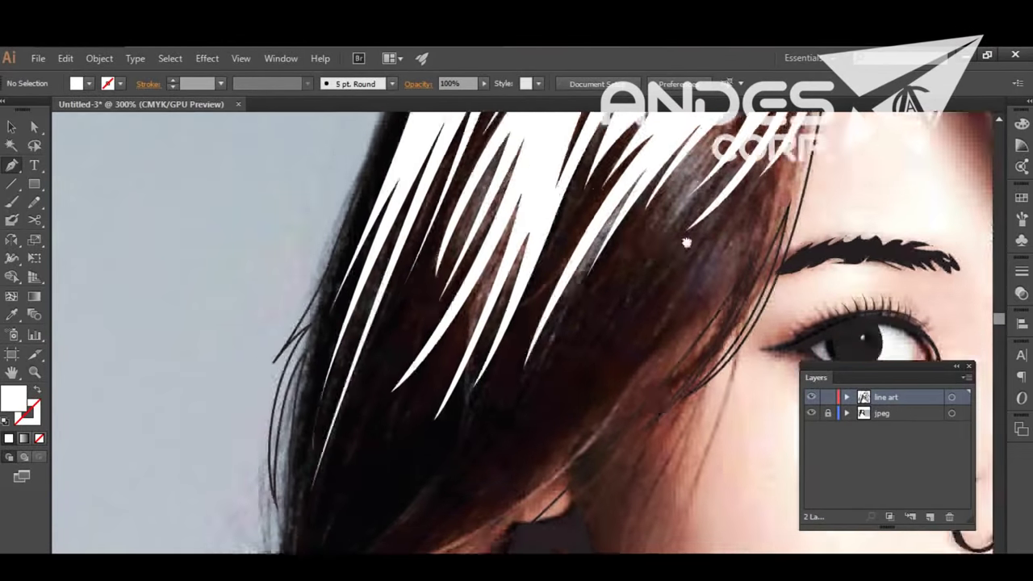
left_click(693, 199)
left_click(608, 332)
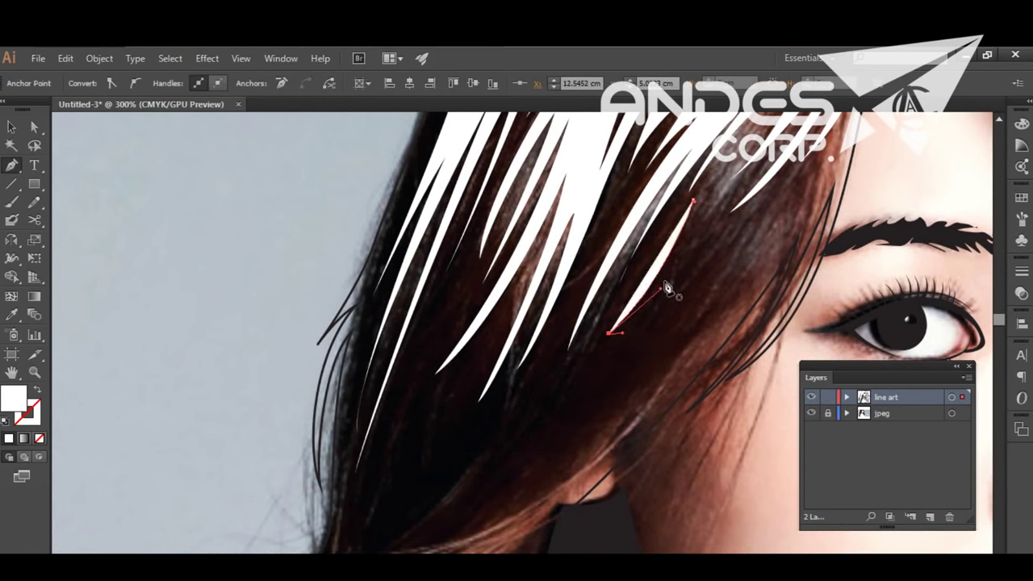
left_click(692, 198)
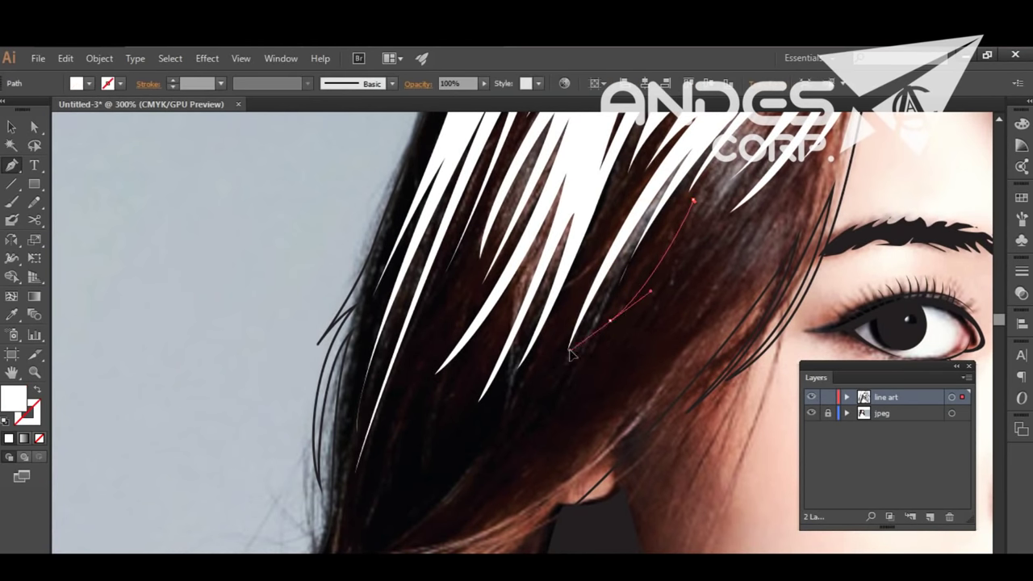
left_click_drag(610, 320, 570, 353)
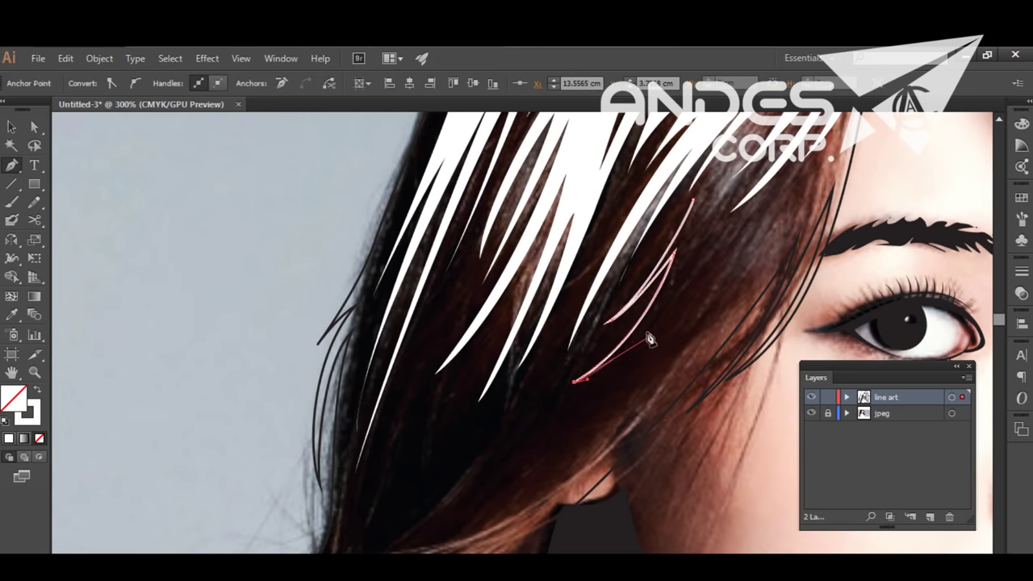
scroll(638, 322, "down", 5)
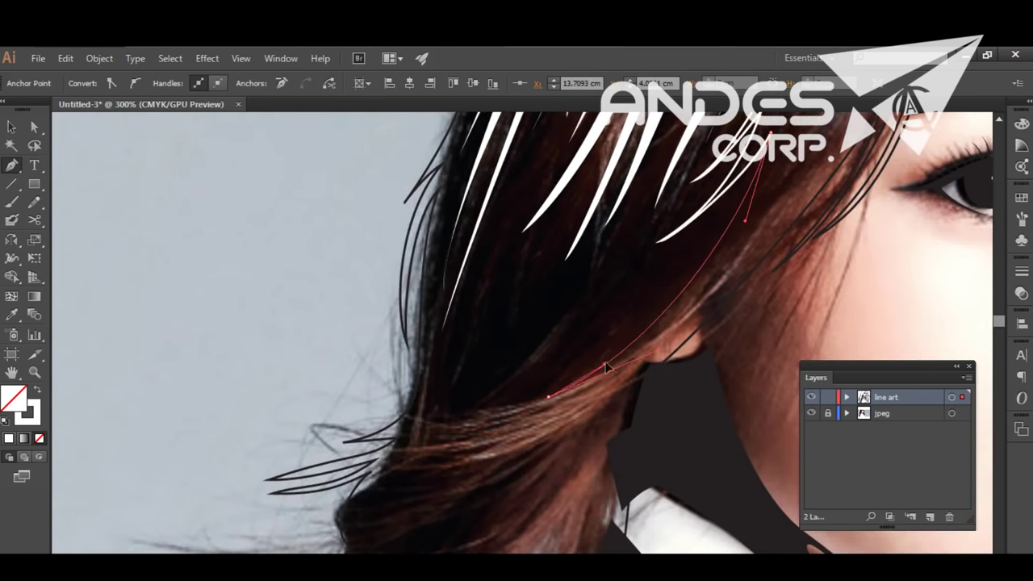
mouse_move(632, 268)
left_mouse_down()
mouse_move(519, 391)
mouse_move(385, 436)
left_mouse_up()
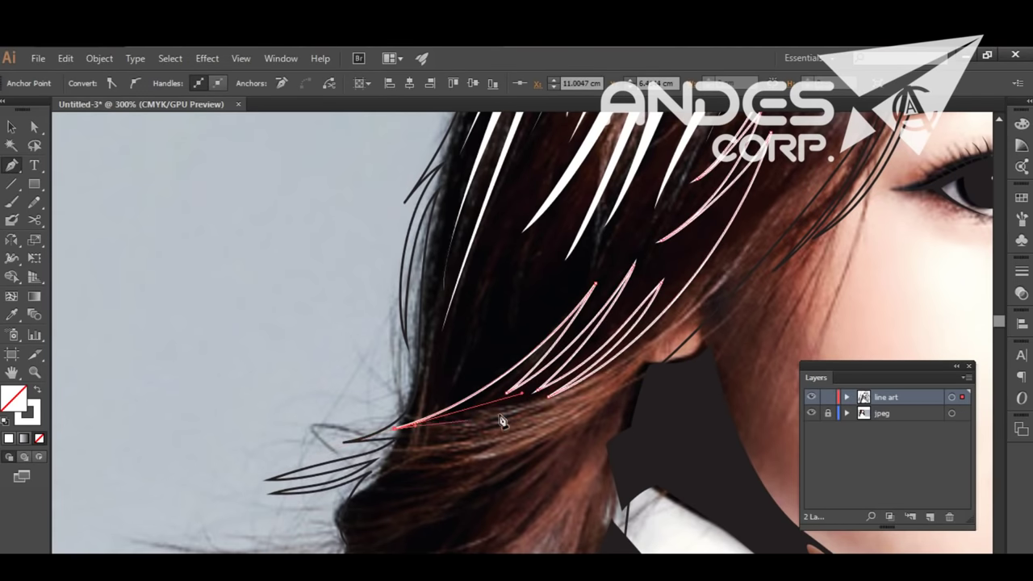
left_click_drag(514, 399, 459, 442)
left_click(334, 473)
Trace two more curved strands further down the side hair.
left_click_drag(392, 463, 446, 466)
left_click(526, 421)
left_click_drag(373, 498, 442, 485)
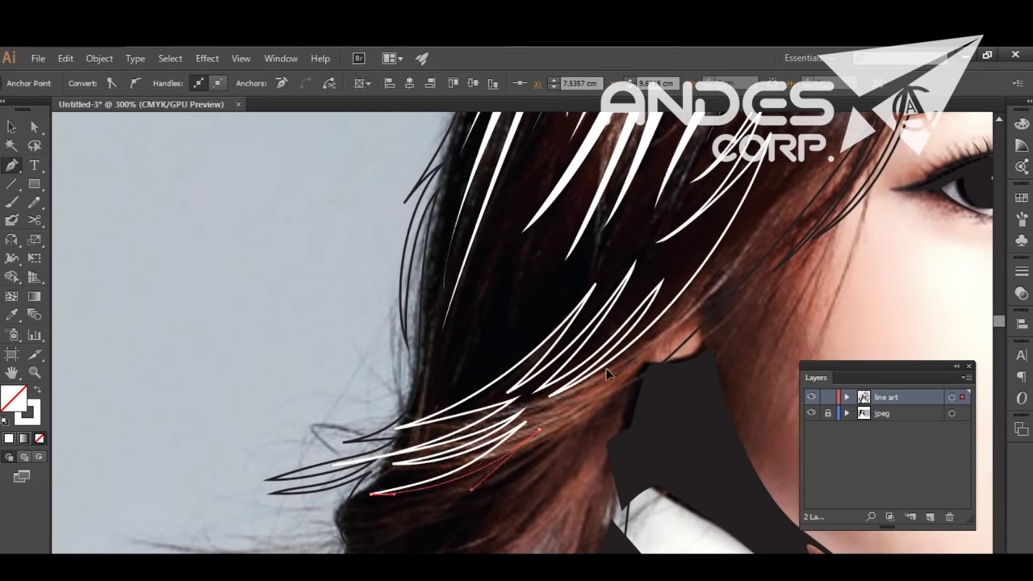
scroll(477, 480, "down", 2)
scroll(477, 480, "left", 2)
left_click_drag(622, 349, 646, 352)
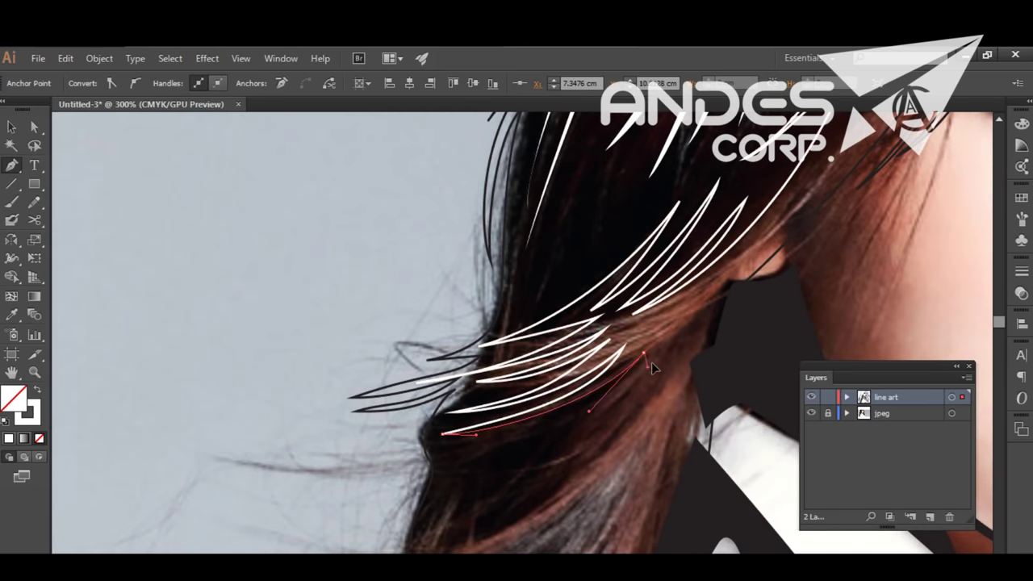
left_click_drag(551, 432, 594, 418)
mouse_move(687, 327)
left_mouse_down()
mouse_move(728, 289)
mouse_move(678, 345)
left_mouse_up()
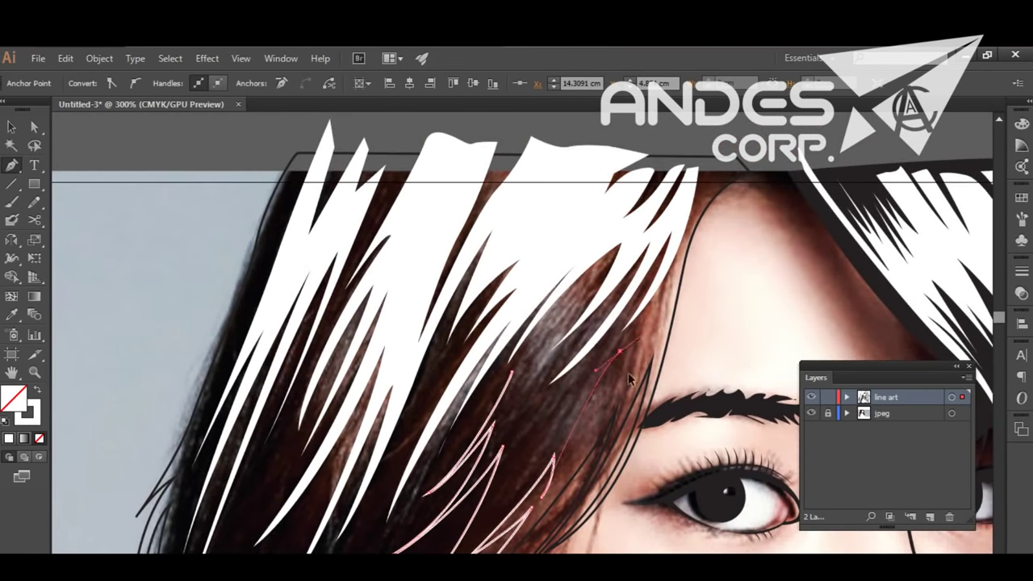
Add a jagged zigzag strand in the bangs.
left_click(575, 440)
left_click(622, 365)
left_click(554, 457)
left_click(537, 458)
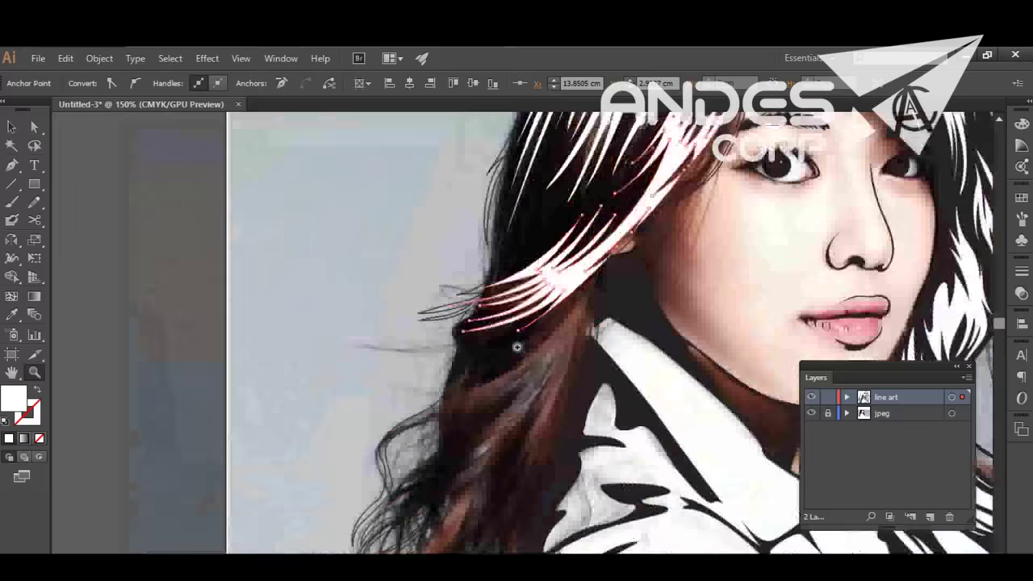
left_click_drag(517, 347, 606, 377)
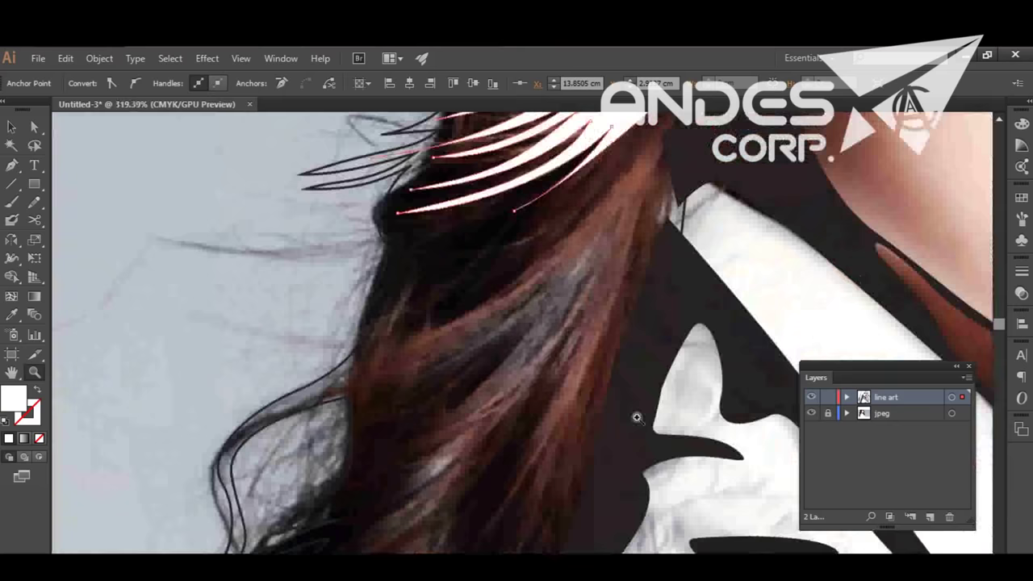
Draw white-filled strands on the lower hair, swapping fill and stroke for a white fill.
left_click(704, 220)
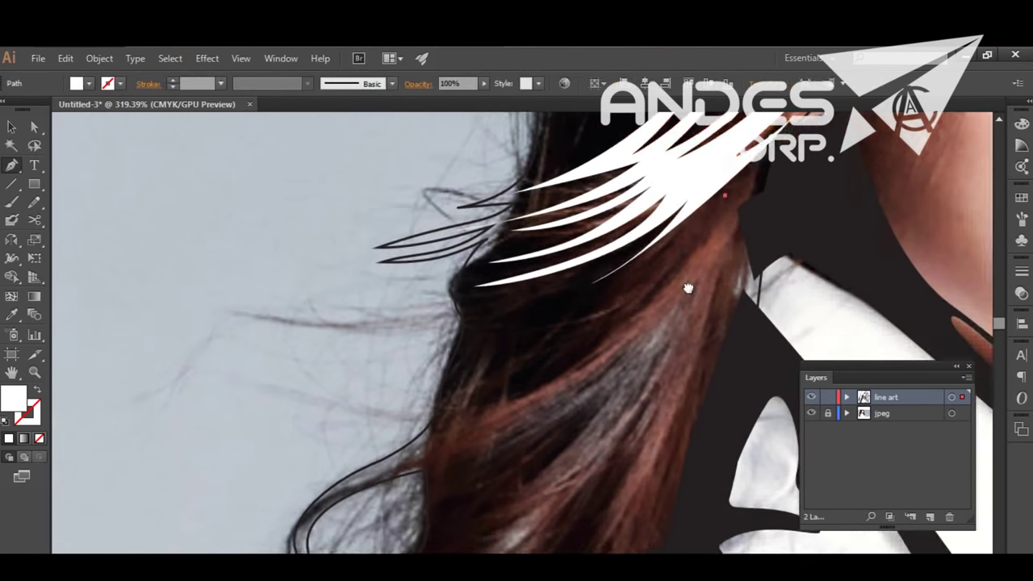
scroll(687, 288, "down", 3)
key("shift+x")
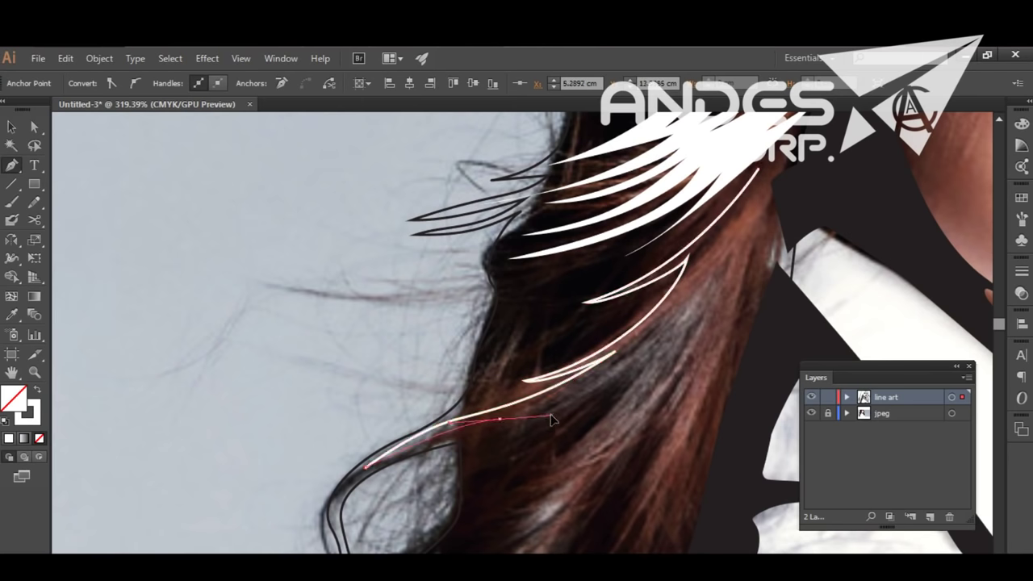
left_click(646, 343)
left_click(651, 359)
left_click_drag(521, 474, 473, 487)
left_click_drag(657, 372, 713, 287)
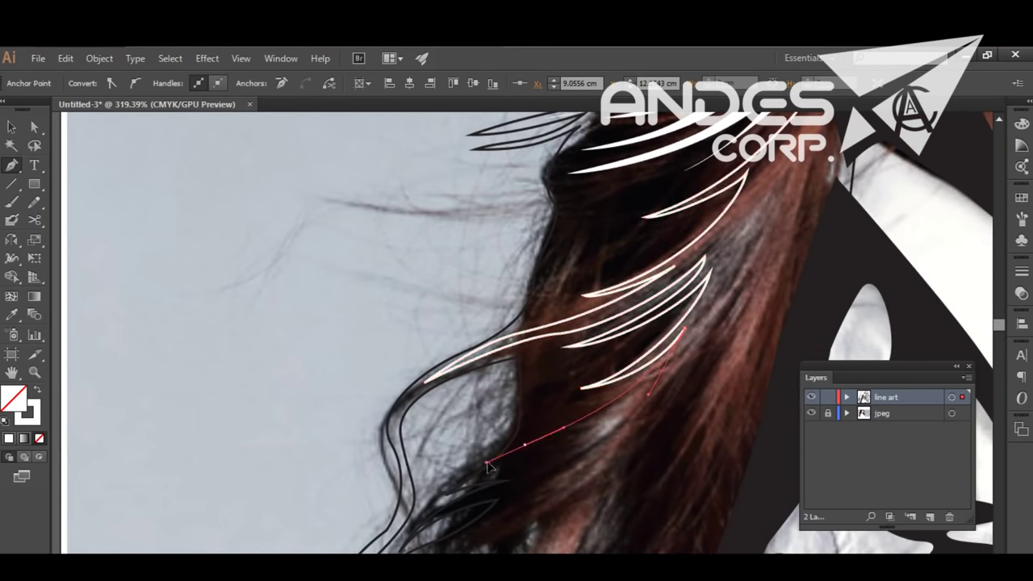
left_click_drag(500, 466, 462, 469)
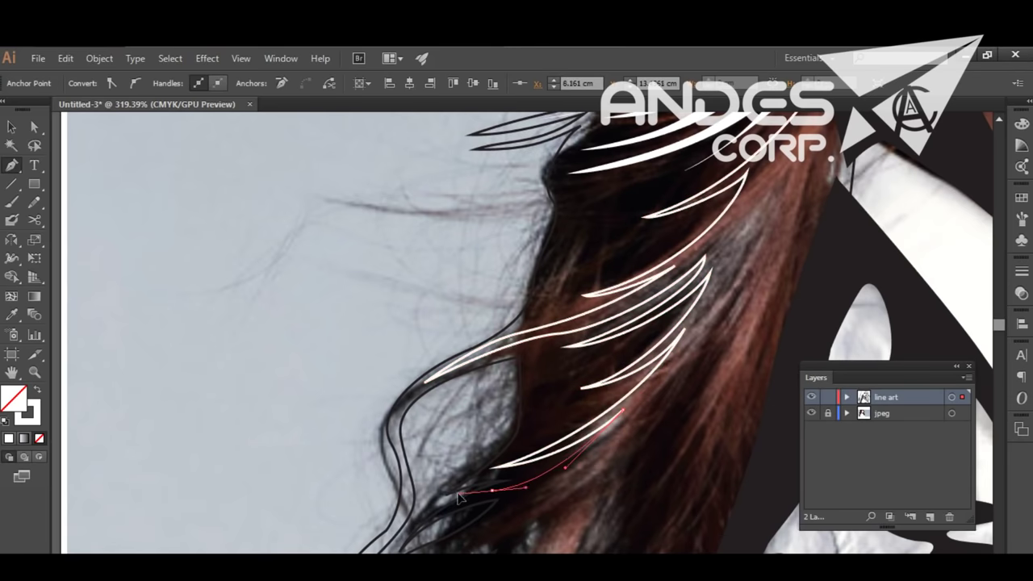
left_click_drag(484, 537, 537, 436)
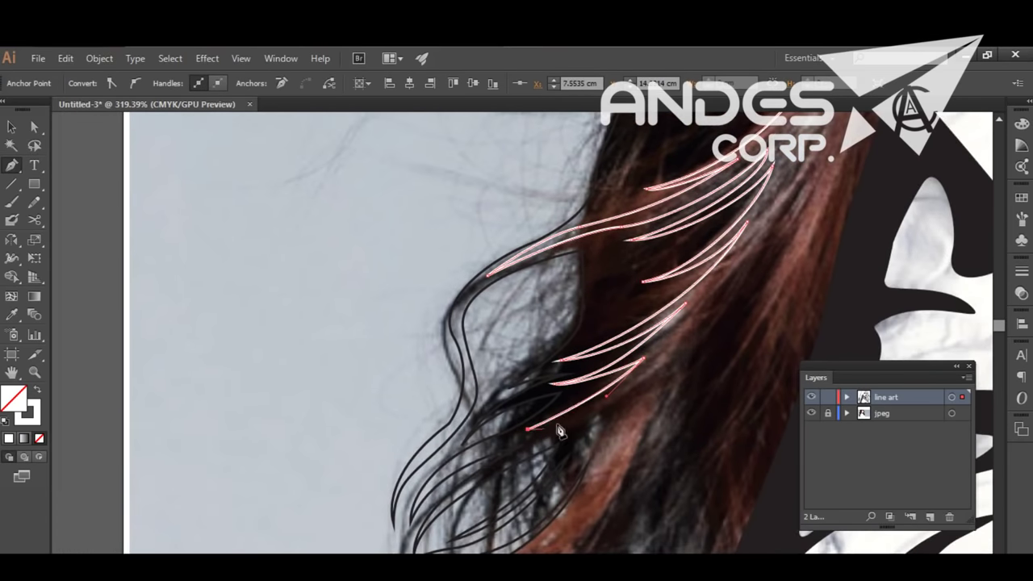
mouse_move(733, 293)
left_mouse_down()
mouse_move(643, 372)
mouse_move(670, 349)
mouse_move(710, 256)
left_mouse_up()
Trace another tapered white strand down toward the neck.
left_click_drag(669, 357, 674, 401)
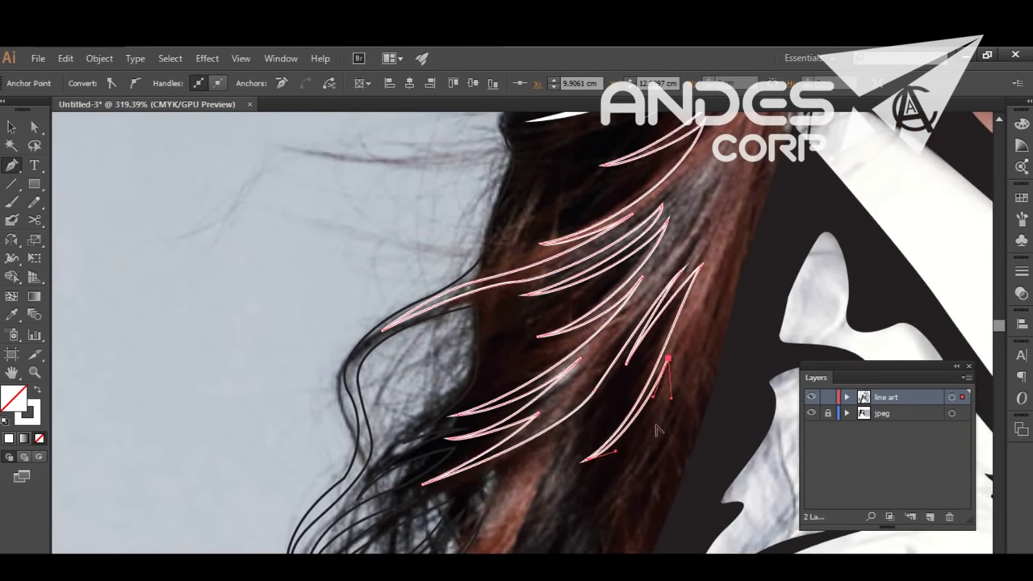
key("ctrl+a")
left_click_drag(701, 353, 718, 308)
key("ctrl+shift+a")
left_click(599, 481)
left_click_drag(712, 352, 717, 344)
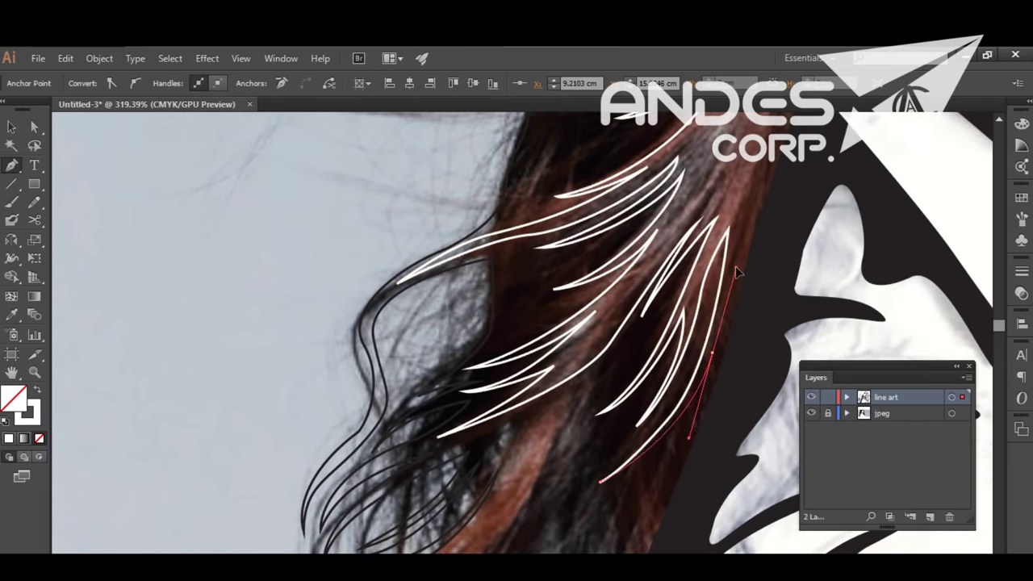
left_click_drag(737, 273, 567, 354)
left_click(557, 377)
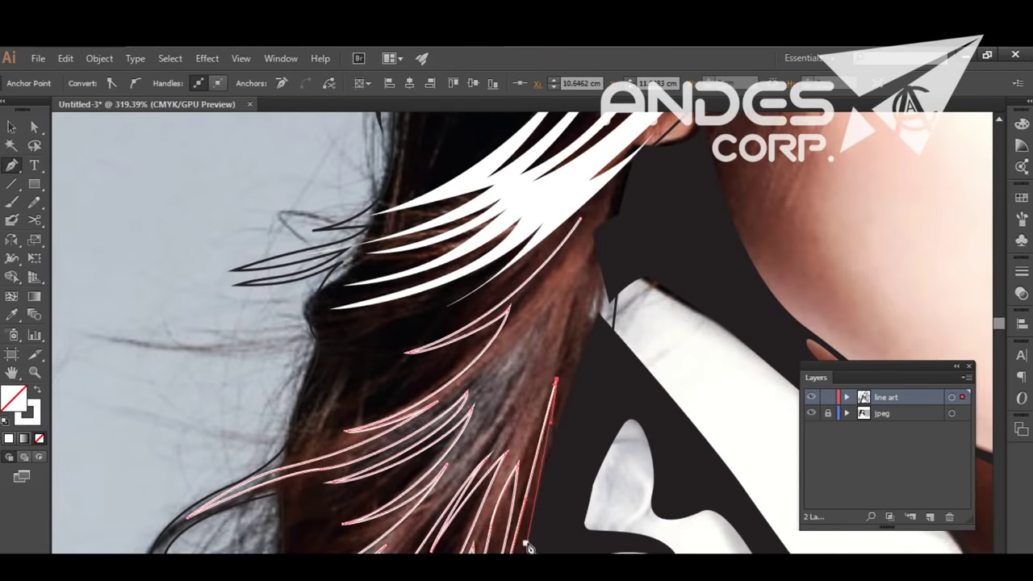
left_click_drag(529, 547, 534, 554)
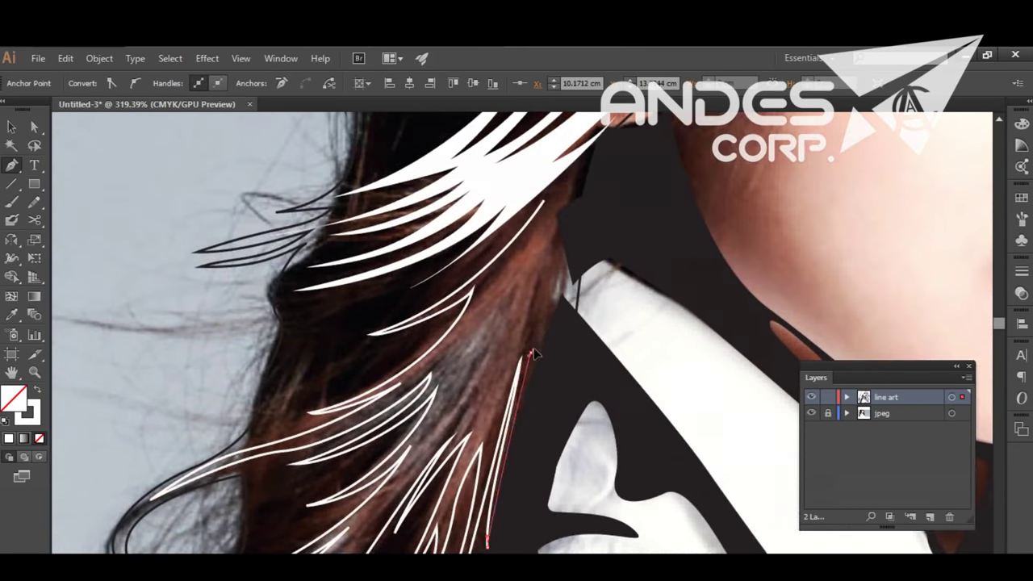
left_click(540, 339)
Add one more closed white strand with a sharp top point.
left_click_drag(560, 323, 543, 411)
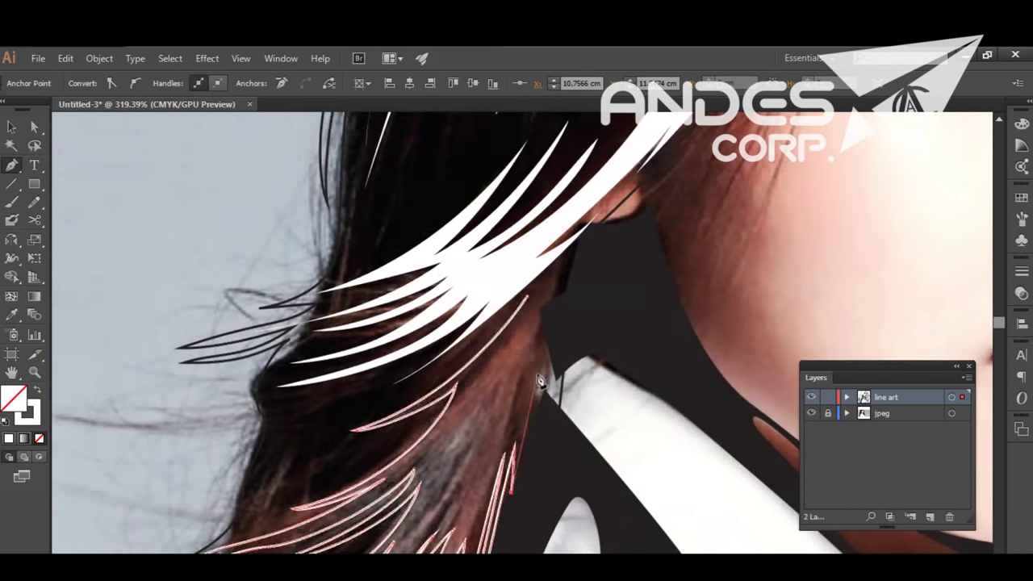
scroll(549, 400, "up", 3)
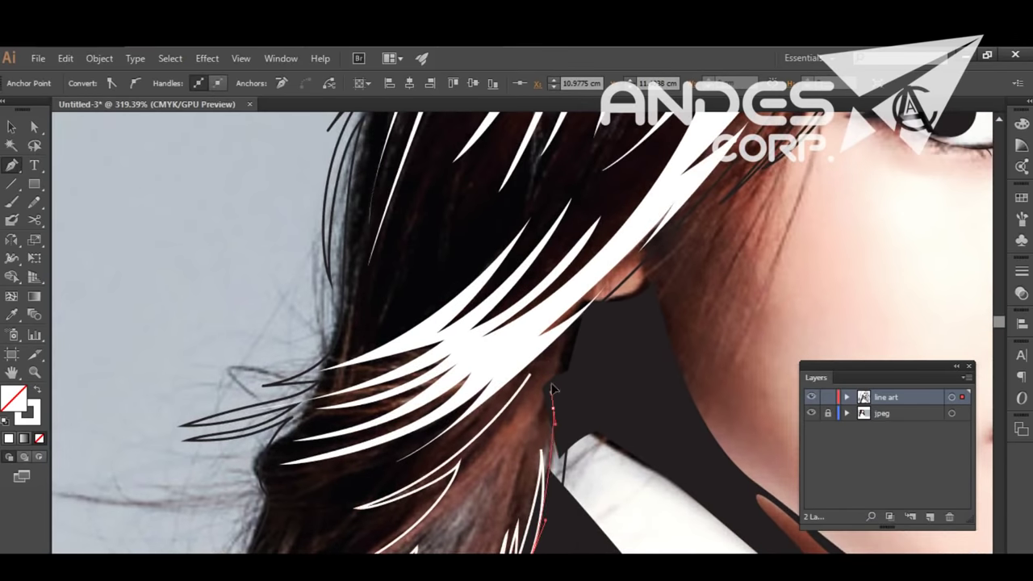
left_click_drag(563, 353, 547, 450)
left_click(548, 361)
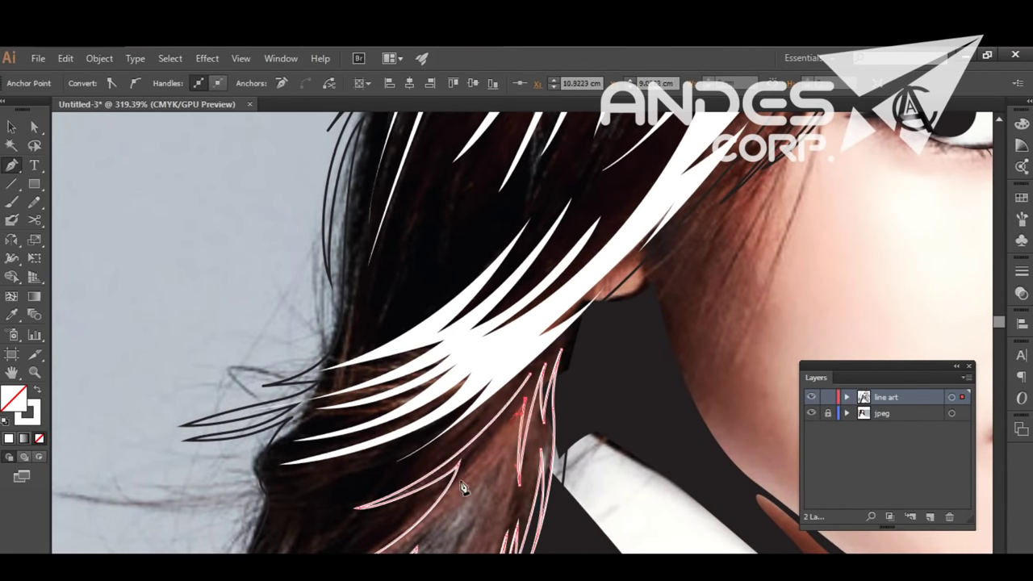
left_click(531, 372)
mouse_move(533, 363)
left_mouse_down()
mouse_move(542, 300)
mouse_move(567, 279)
left_mouse_up()
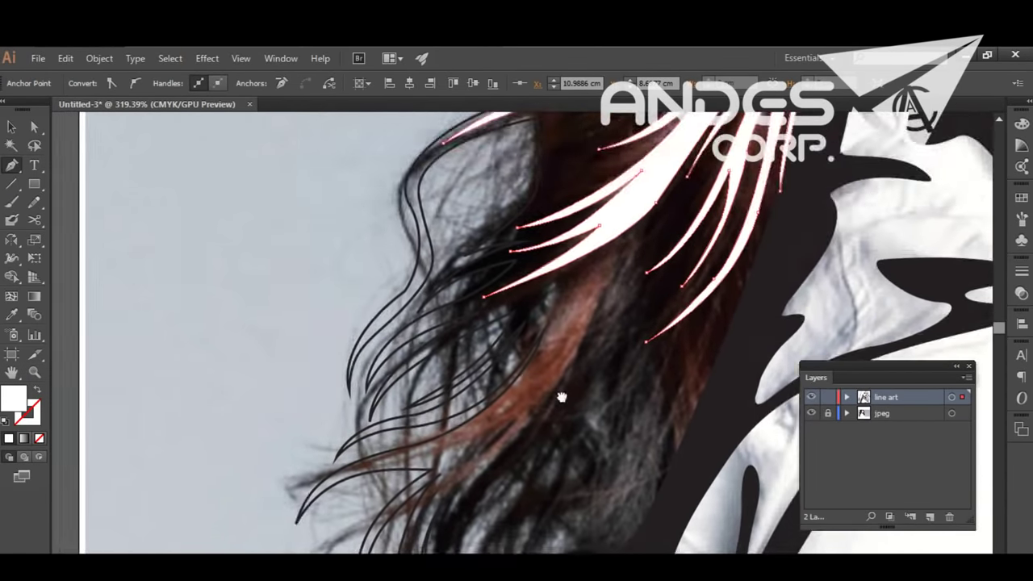
Draw a tapered white strand in the loose windswept hair on the left.
left_click_drag(560, 396, 666, 270)
left_click(662, 265)
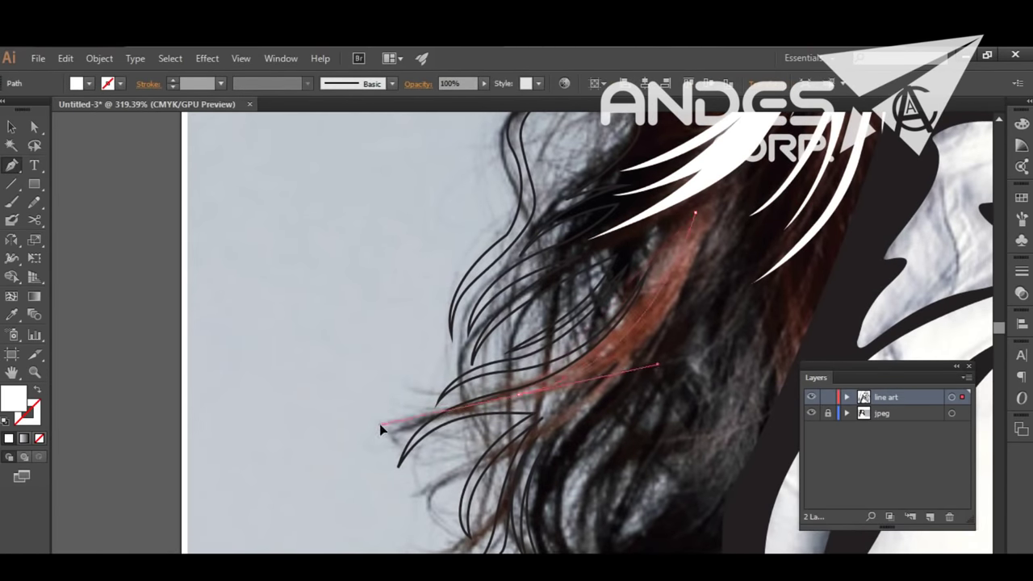
mouse_move(381, 428)
left_mouse_down()
mouse_move(450, 408)
mouse_move(505, 414)
left_mouse_up()
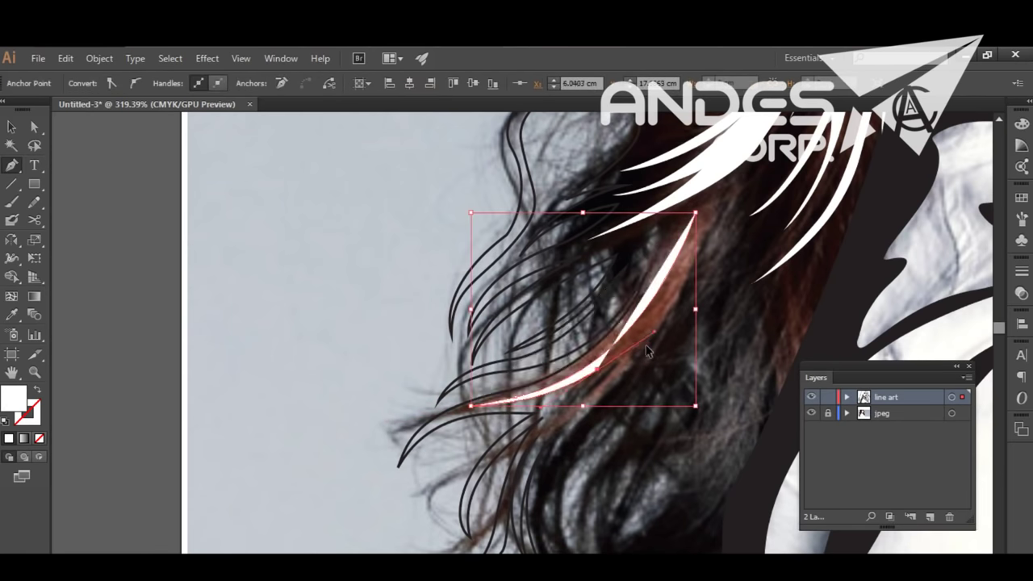
left_click(625, 357, "ctrl")
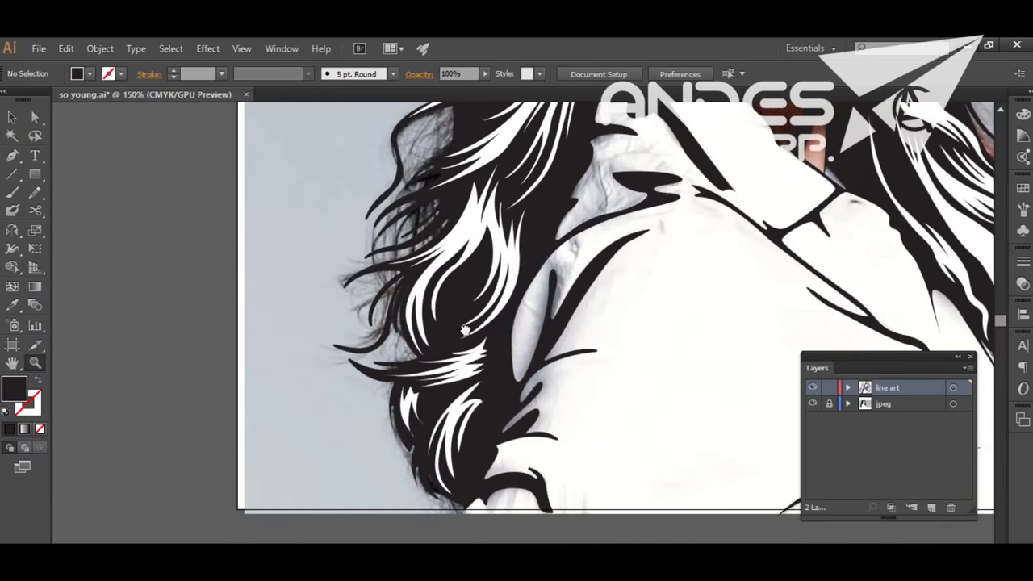
Zoom in on the hair's outer edge and select the dark hair spike tips.
left_click_drag(511, 437, 468, 526)
left_click(483, 305)
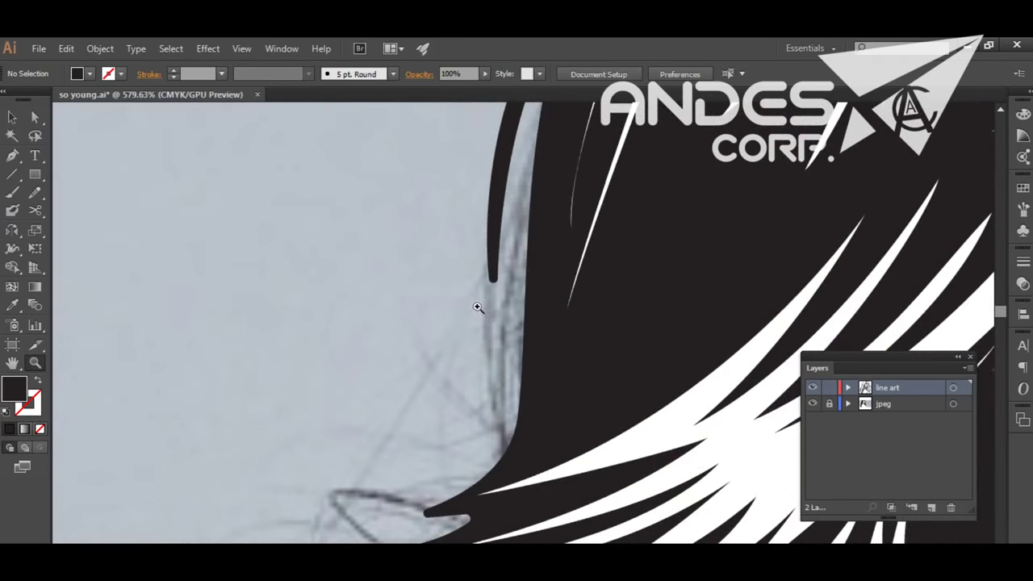
left_click(495, 277)
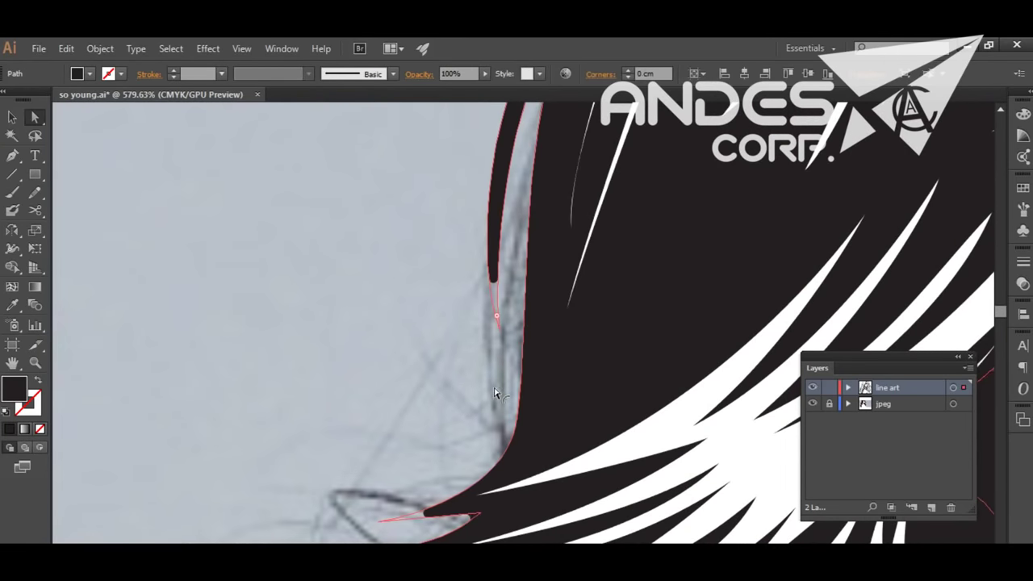
scroll(468, 423, "down", 4)
scroll(436, 379, "right", 4)
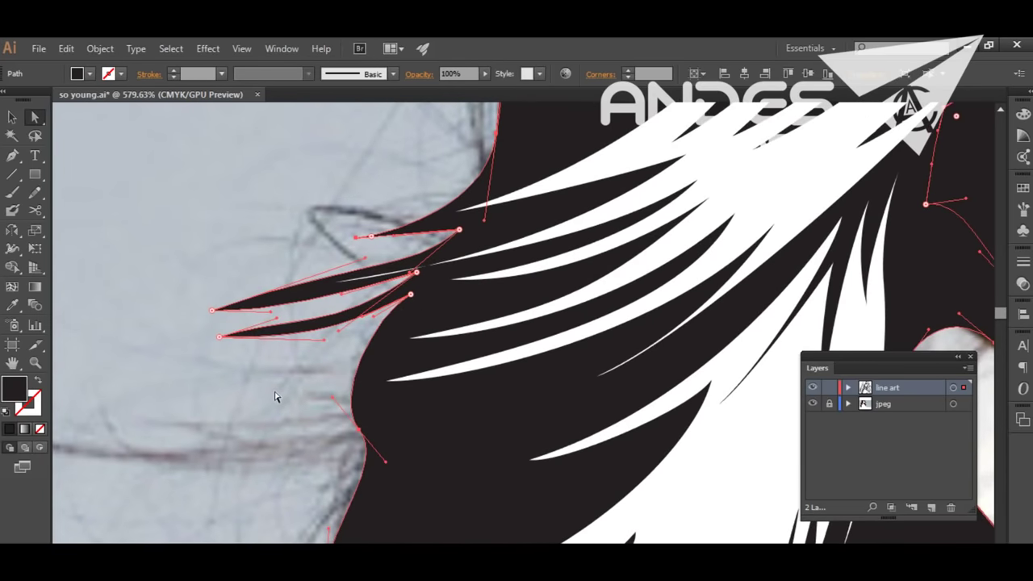
left_click(413, 301)
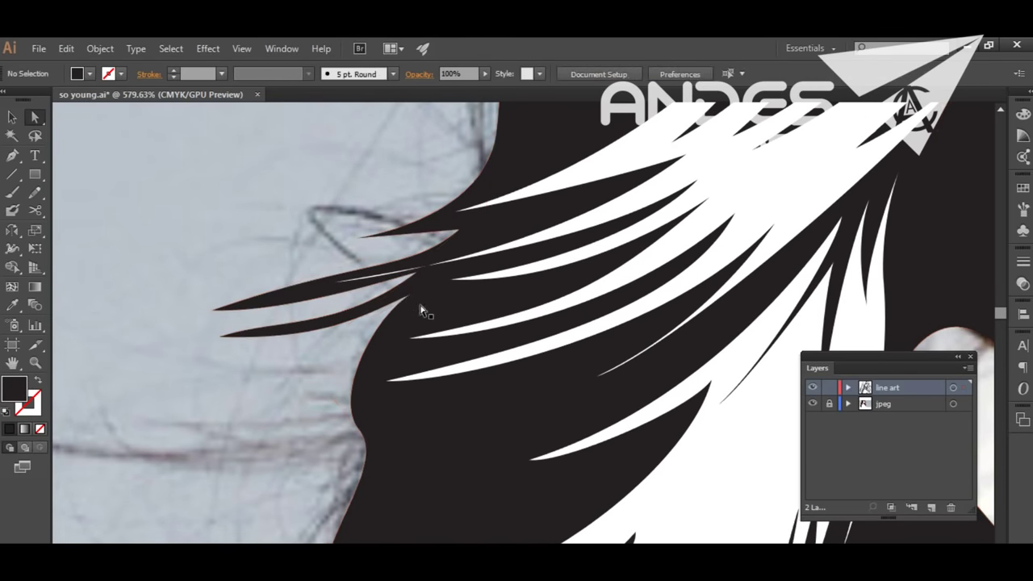
left_click(410, 295)
left_click_drag(415, 299, 462, 356)
key("a")
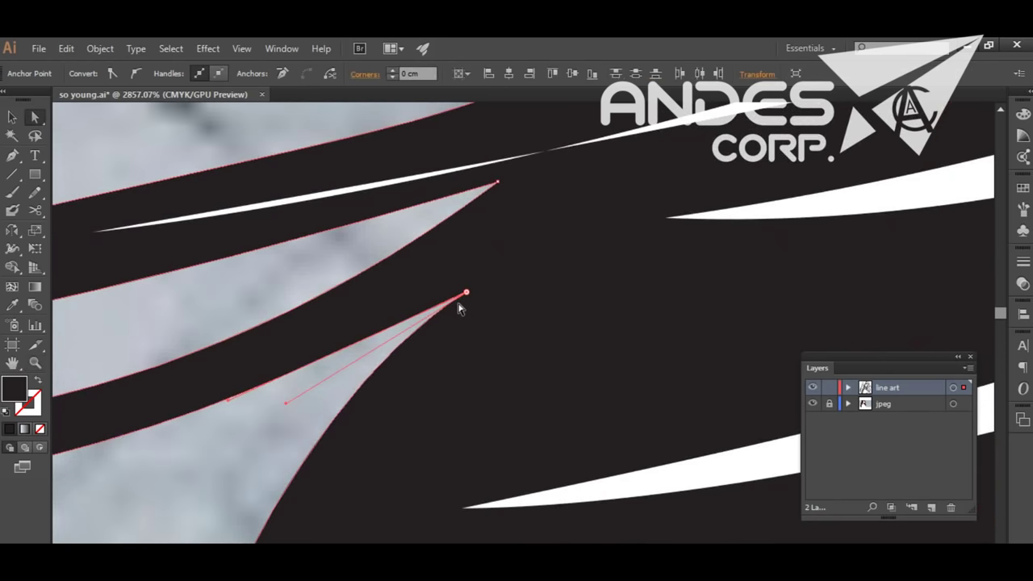
key("ctrl+minus")
key("ctrl+shift+a")
key("z")
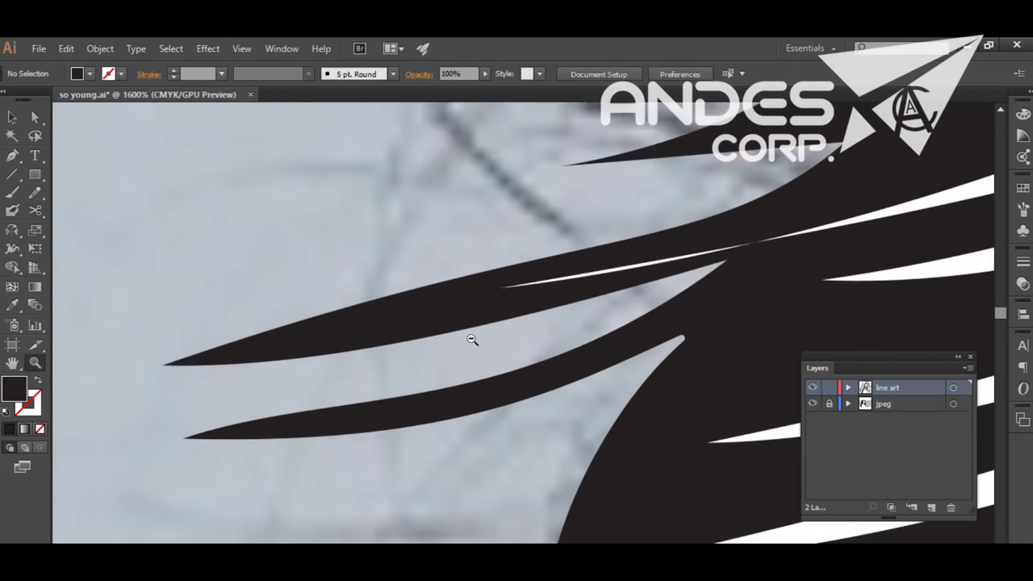
left_click(473, 339, "alt")
Reshape the curves of the lower and upper hair spikes with Direct Selection.
key("a")
left_click(307, 392)
left_click_drag(360, 362, 351, 376)
left_click(648, 265)
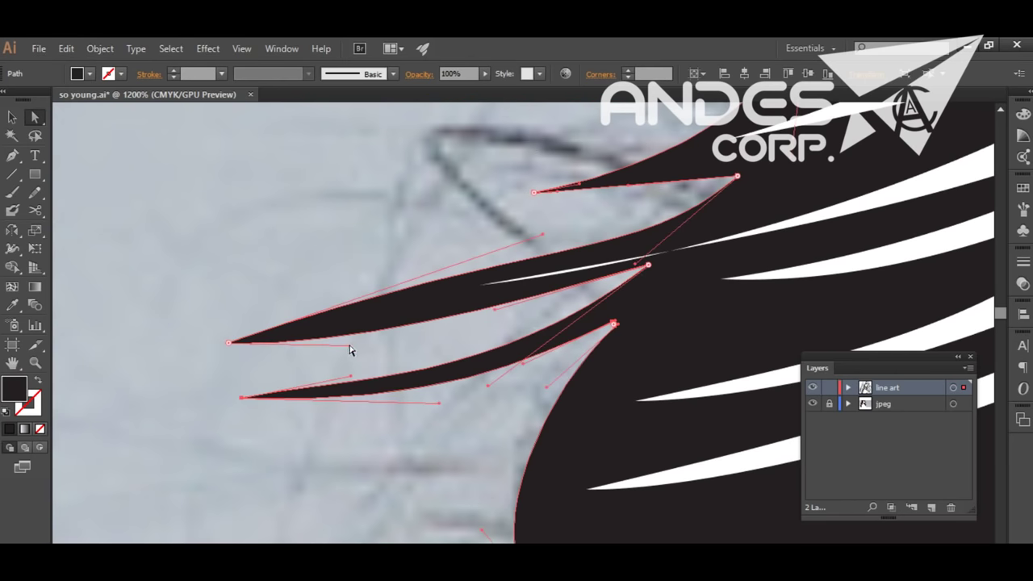
left_click_drag(350, 347, 354, 329)
left_click(737, 176)
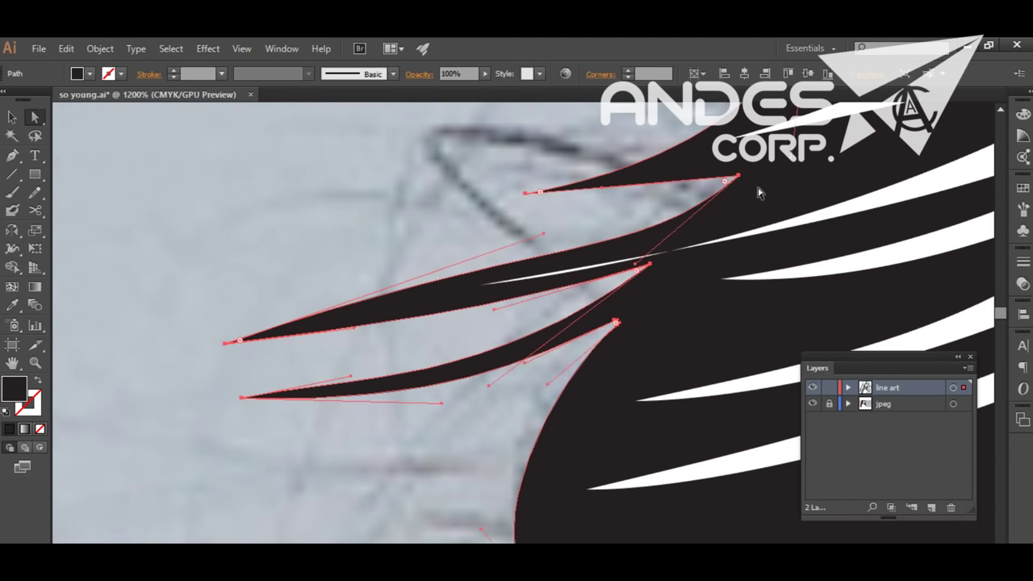
left_click_drag(759, 192, 584, 247)
left_click(192, 147)
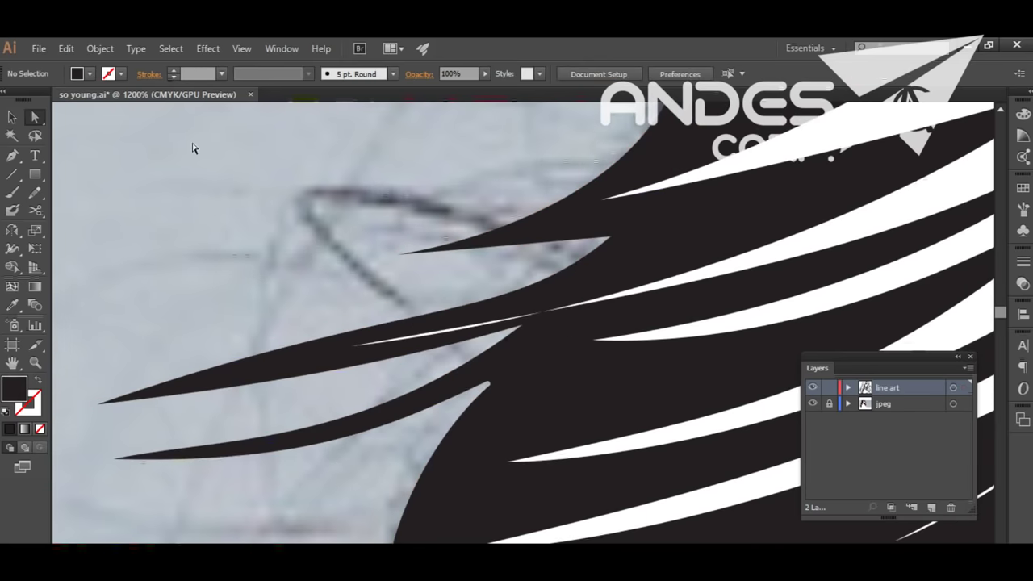
Move the spike tip anchors and adjust their segments so they taper cleanly.
left_click(520, 330)
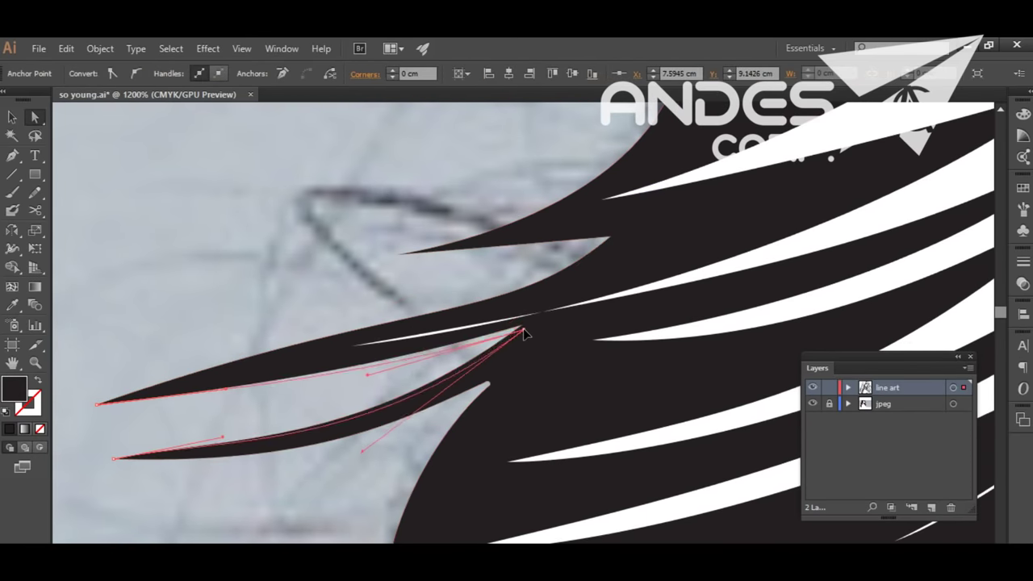
left_click_drag(501, 339, 488, 345)
left_click_drag(340, 465, 361, 433)
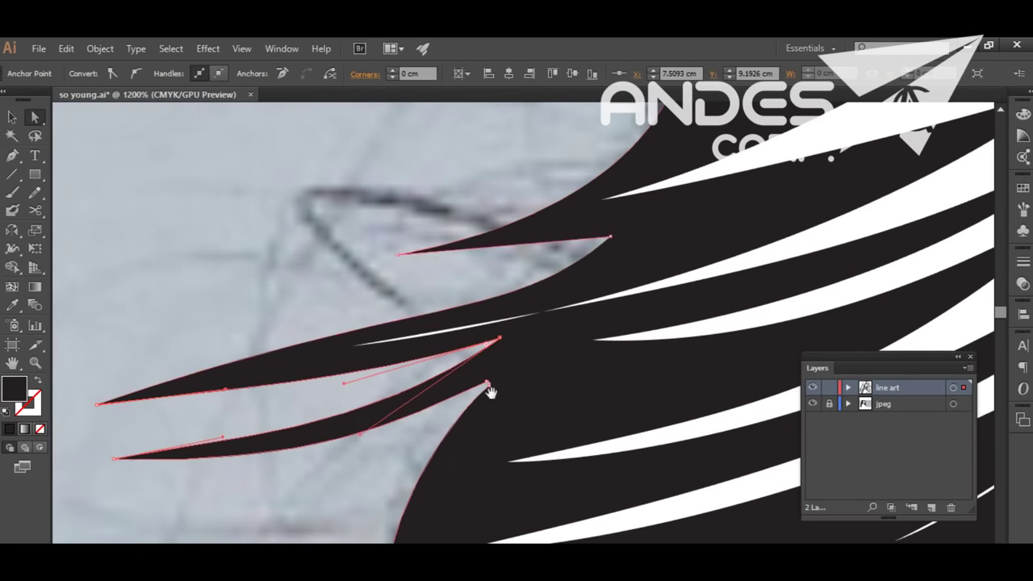
scroll(565, 323, "up", 2)
left_click_drag(617, 295, 610, 291)
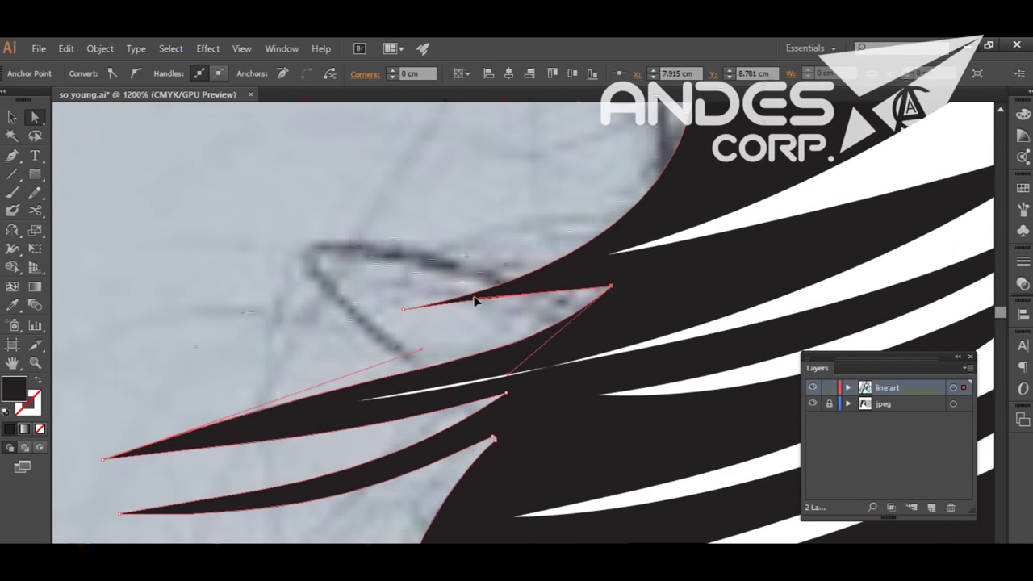
left_click_drag(477, 301, 605, 291)
scroll(225, 419, "down", 2)
scroll(225, 419, "left", 2)
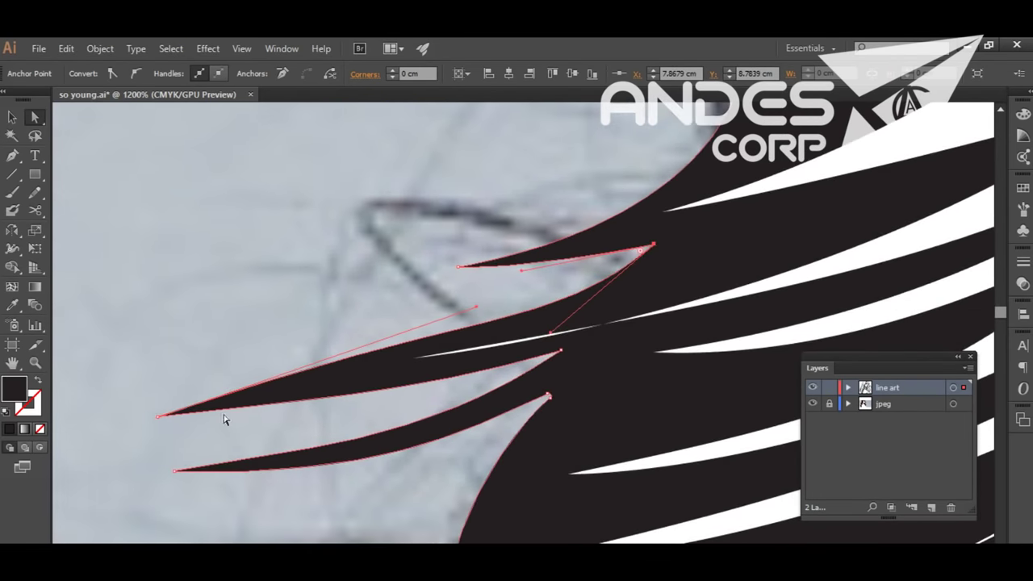
left_click_drag(158, 418, 237, 399)
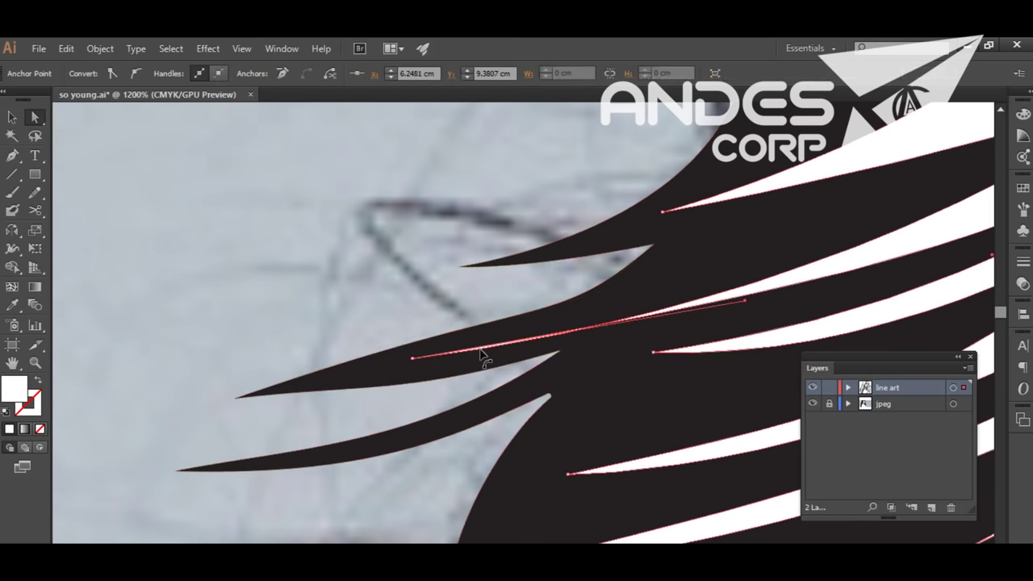
left_click_drag(481, 354, 735, 325)
scroll(517, 375, "right", 5)
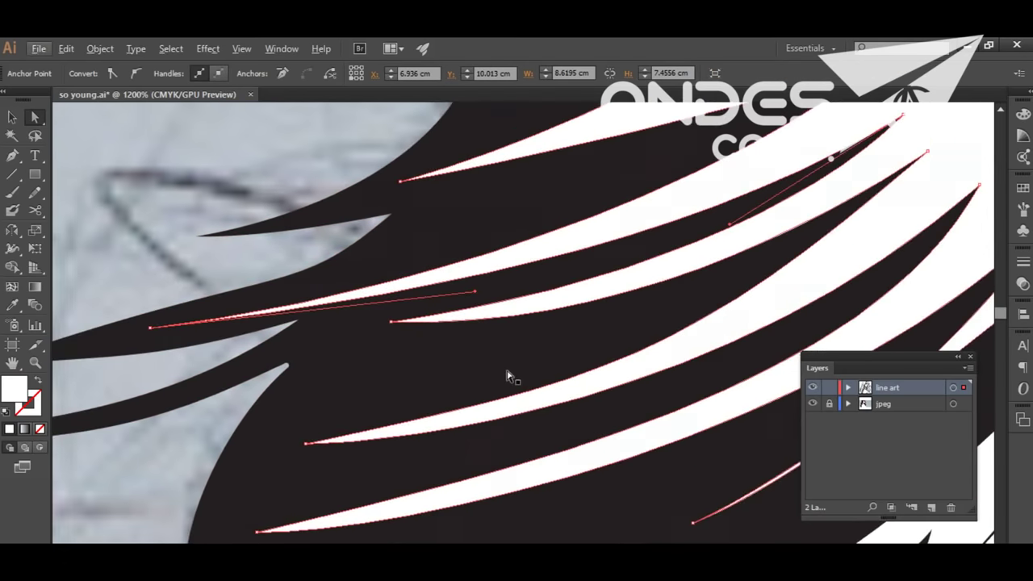
Zoom out to view the whole hair and deselect the anchors.
left_click(361, 391, "alt")
left_click(484, 244, "alt")
left_click(530, 295, "alt")
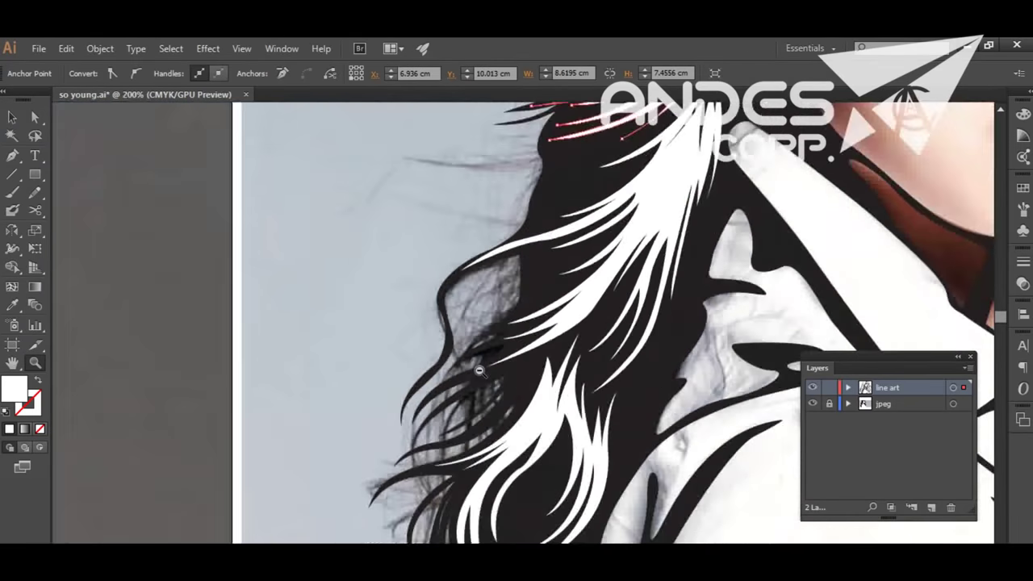
left_click(337, 351, "alt")
scroll(488, 364, "up", 5)
scroll(487, 364, "right", 5)
key("v")
left_click(501, 131)
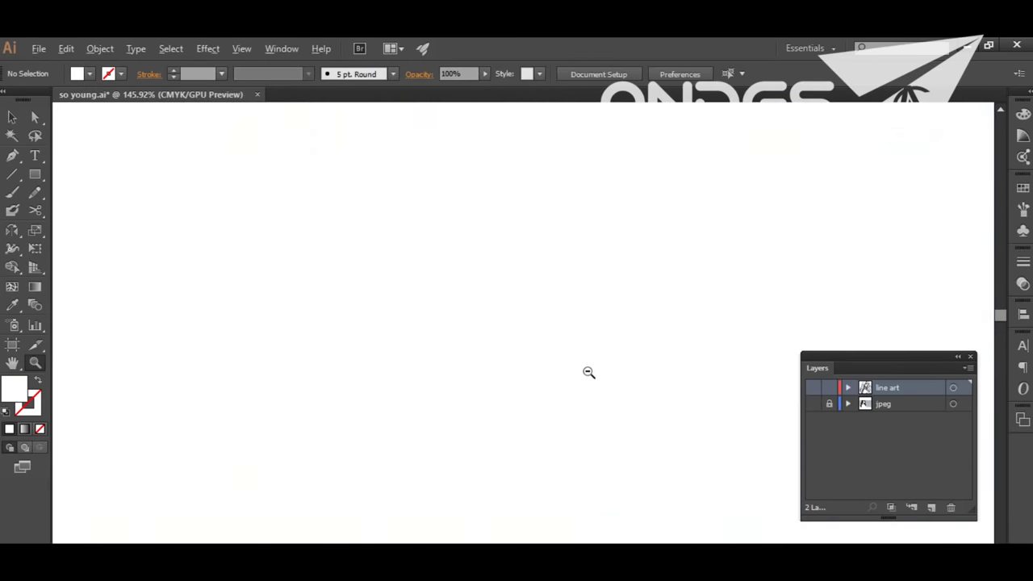
Show the line art layer, briefly check the reference photo, and fit the portrait in view.
left_click(813, 387)
left_click(813, 403)
left_click(813, 404)
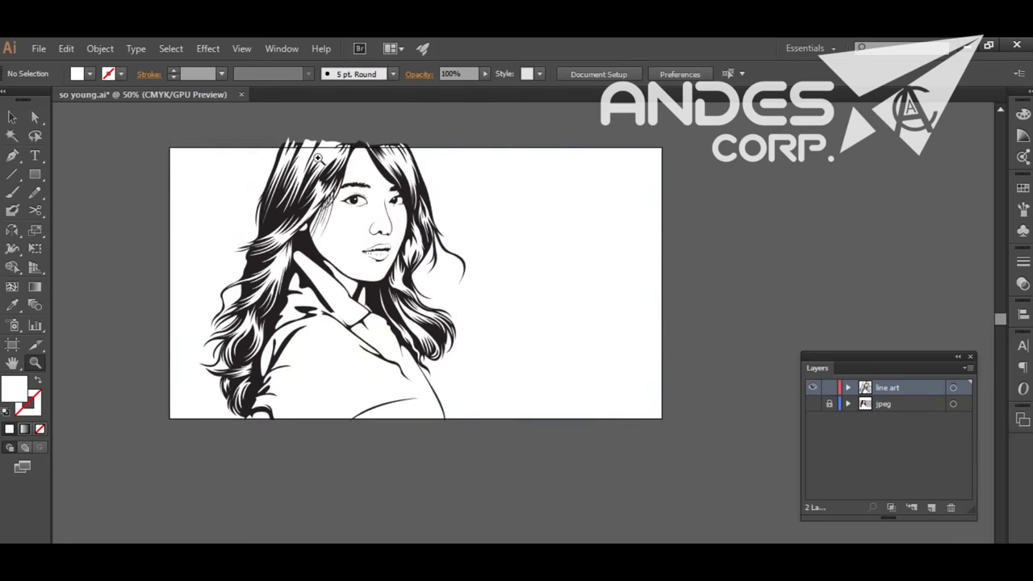
key("ctrl+0")
scroll(628, 449, "up", 2)
scroll(535, 339, "up", 2)
Pick the Paintbrush and show the reference photo beneath the line art.
key("b")
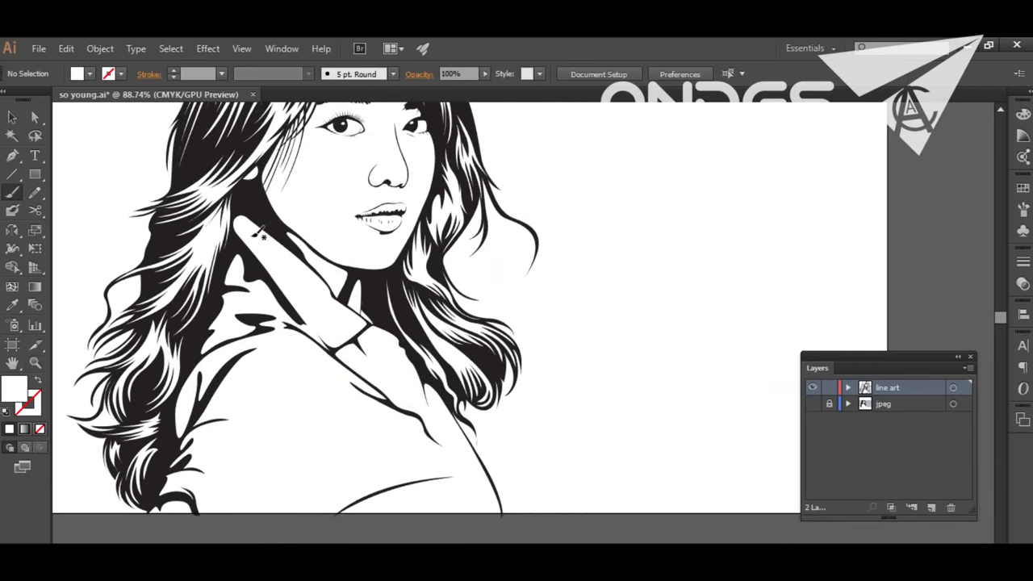
left_click(108, 74)
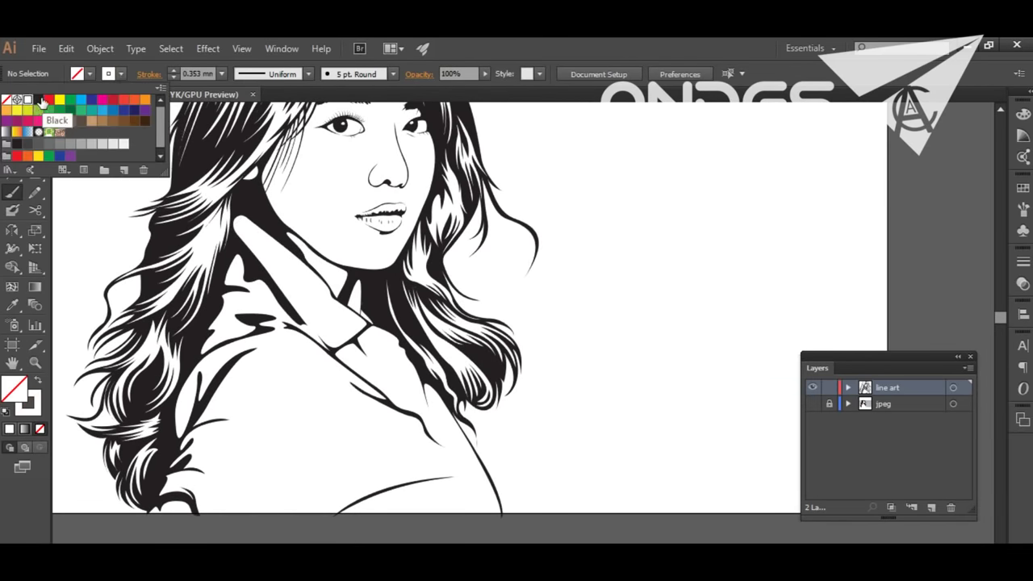
left_click(600, 370)
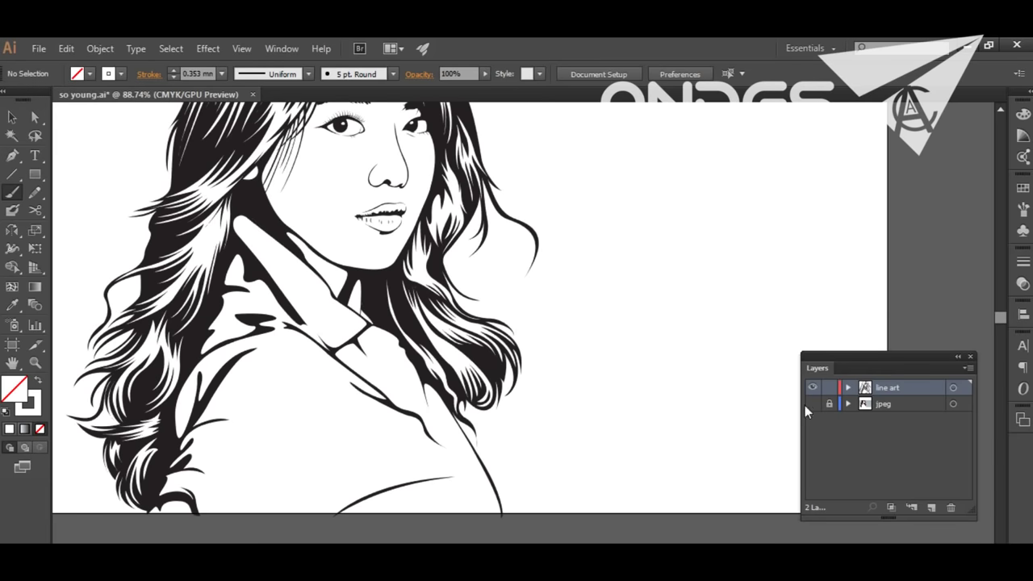
left_click(814, 404)
left_click_drag(733, 415, 648, 375)
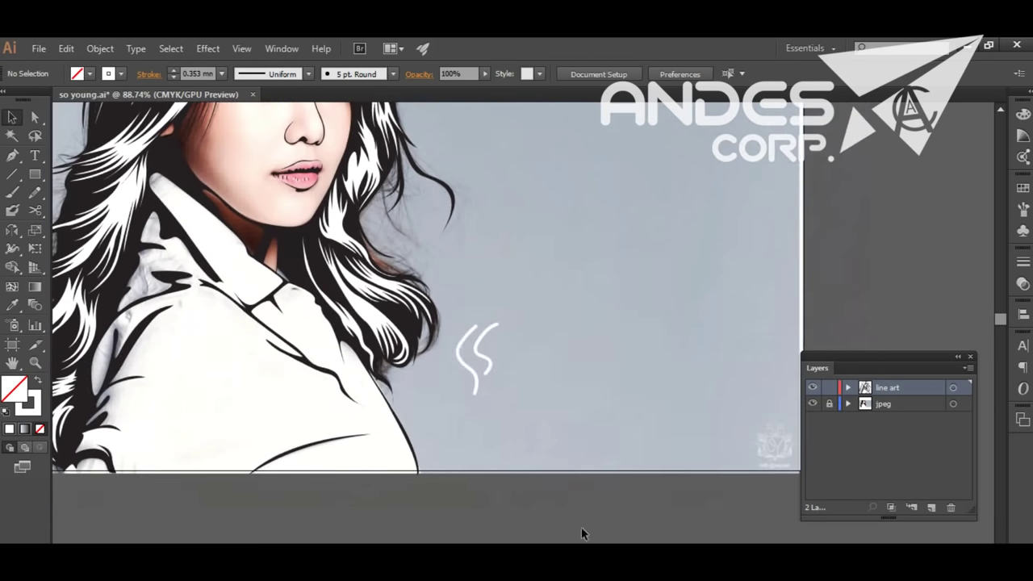
Remove the stray white stroke and set the brush stroke to Black at 0.5 mm.
key("ctrl+z")
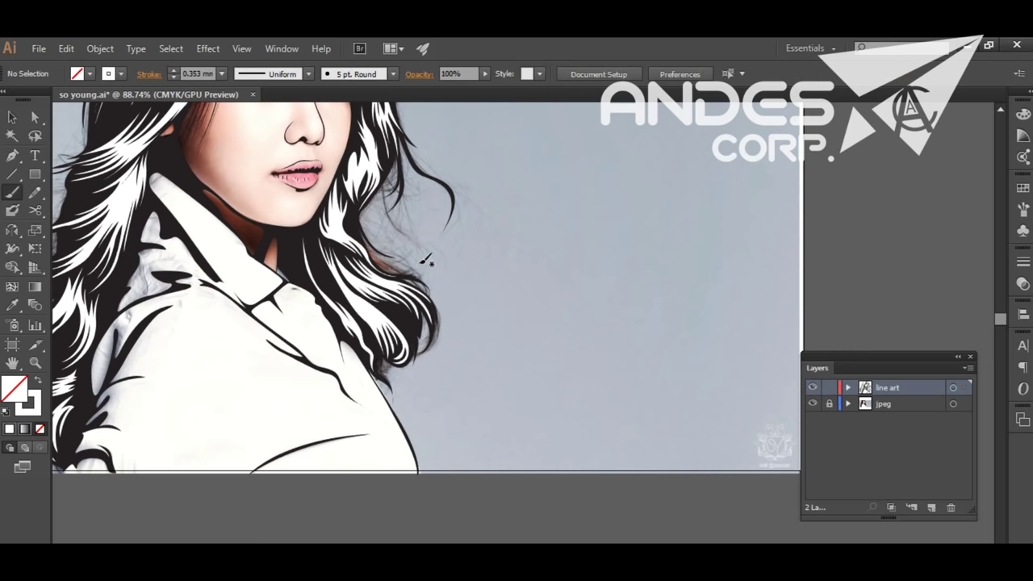
left_click(120, 73)
left_click(222, 74)
left_click(233, 136)
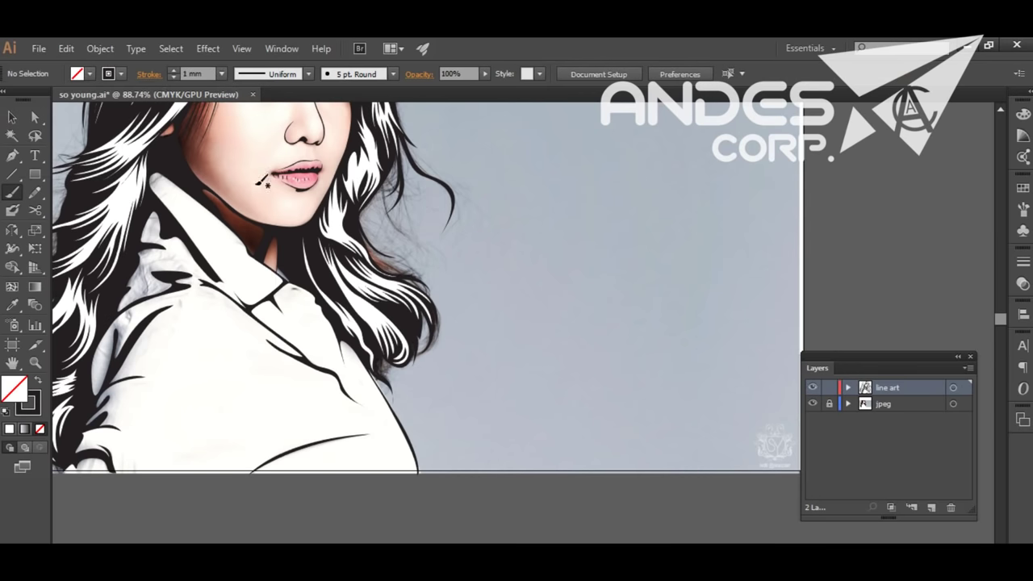
left_click(222, 73)
left_click(247, 153)
left_click(222, 73)
left_click(238, 138)
Hide the reference photo and pan to the empty space beside the portrait.
left_click(813, 405)
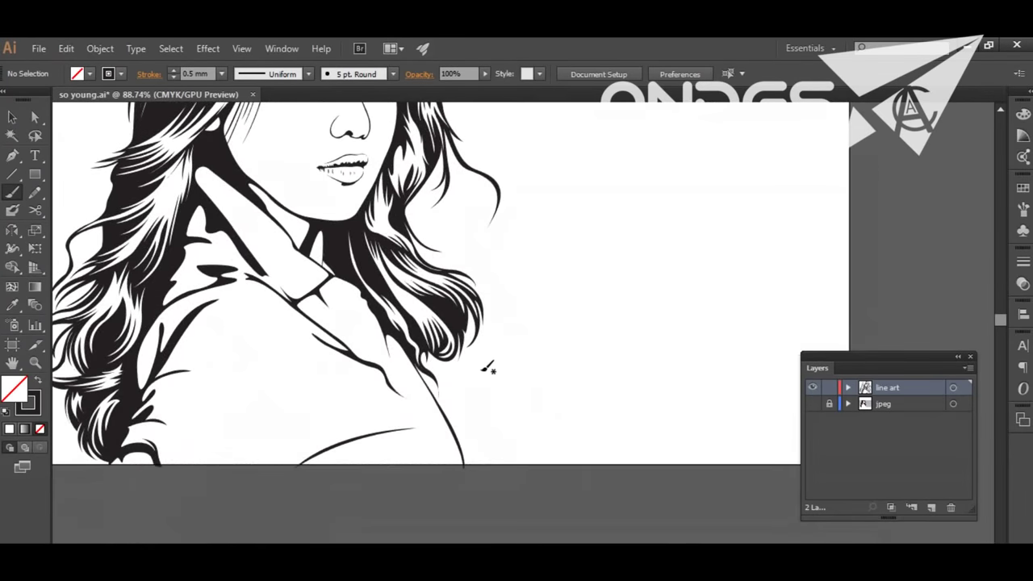
left_click_drag(490, 348, 417, 401)
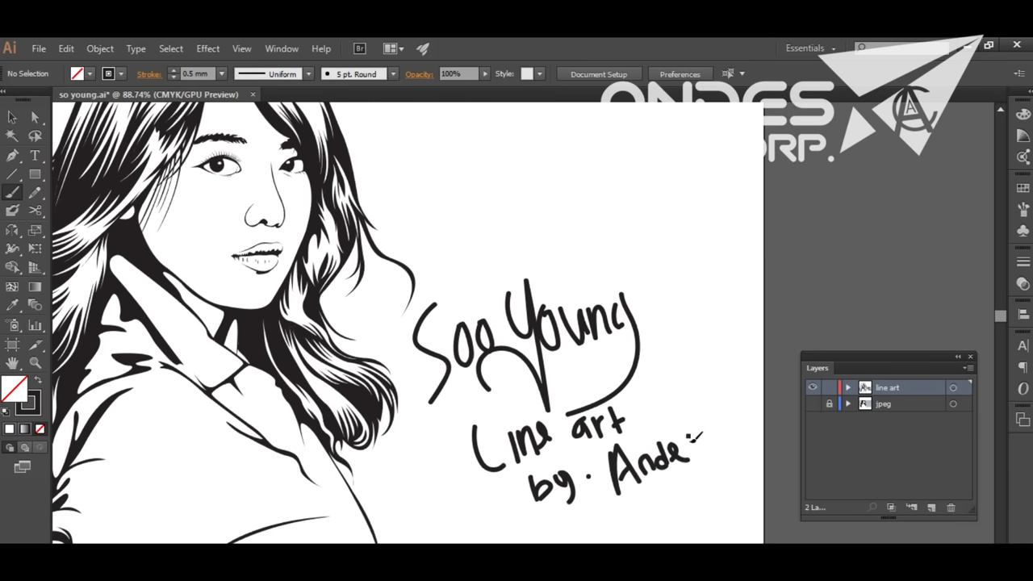
scroll(671, 425, "down", 2)
scroll(672, 425, "right", 3)
Marquee-select the hand-lettered signature and delete it.
key("v")
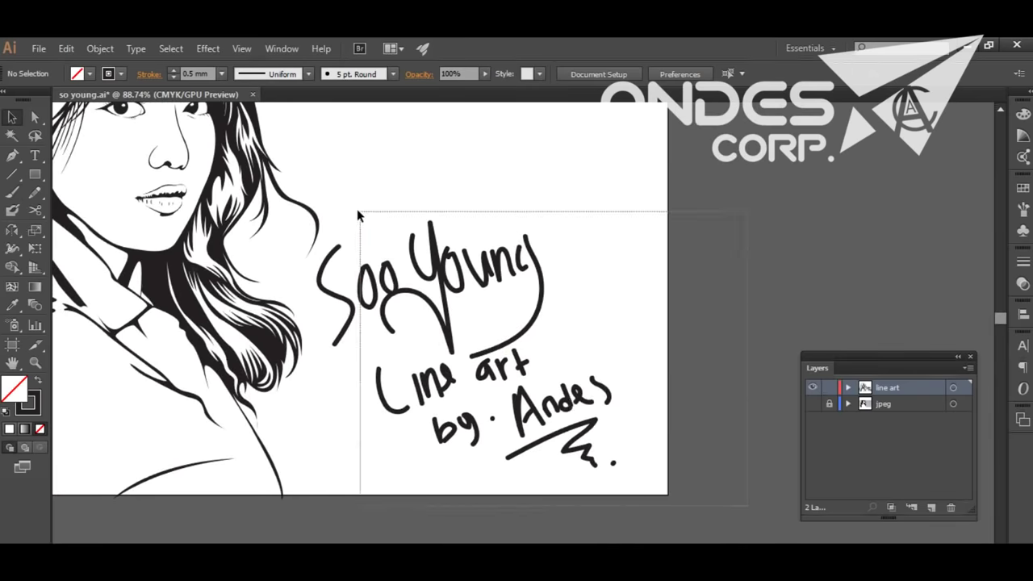
left_click_drag(359, 216, 360, 215)
left_click_drag(715, 495, 319, 266)
key("Delete")
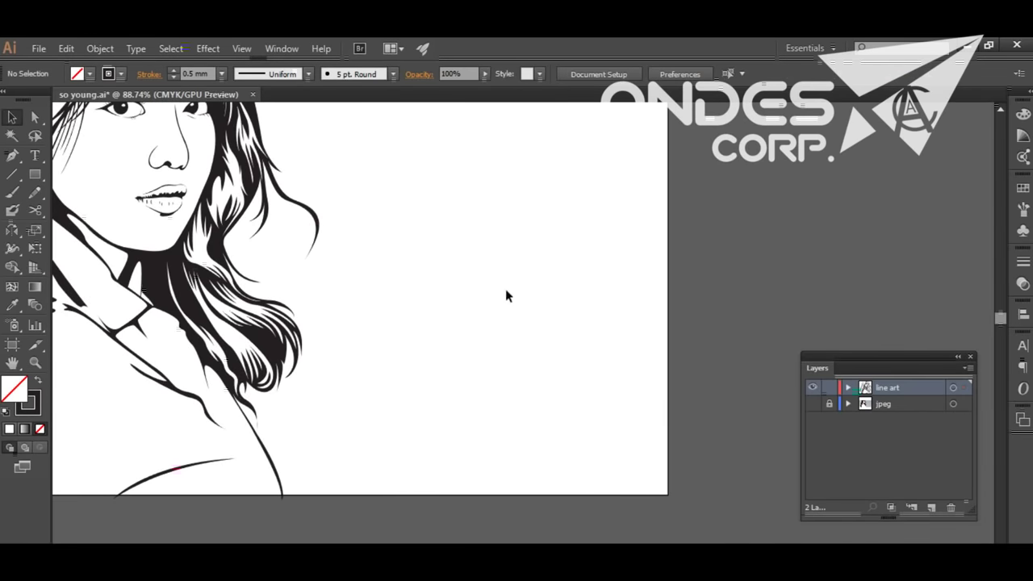
Crop the artboard tightly by pulling its right, top and left edges in toward the portrait.
key("z")
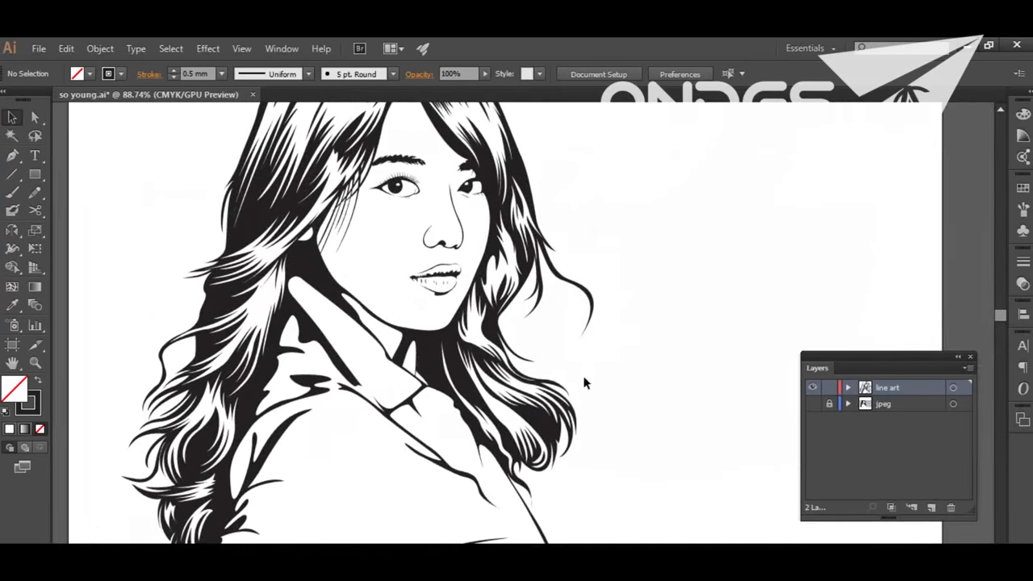
left_click_drag(520, 275, 545, 369)
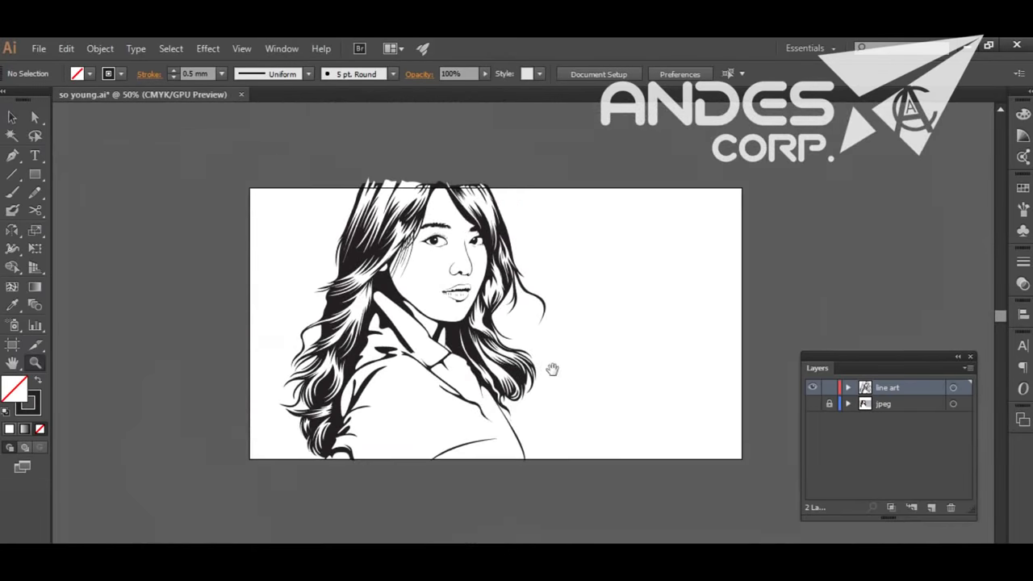
left_click(11, 349)
left_click_drag(742, 321, 598, 321)
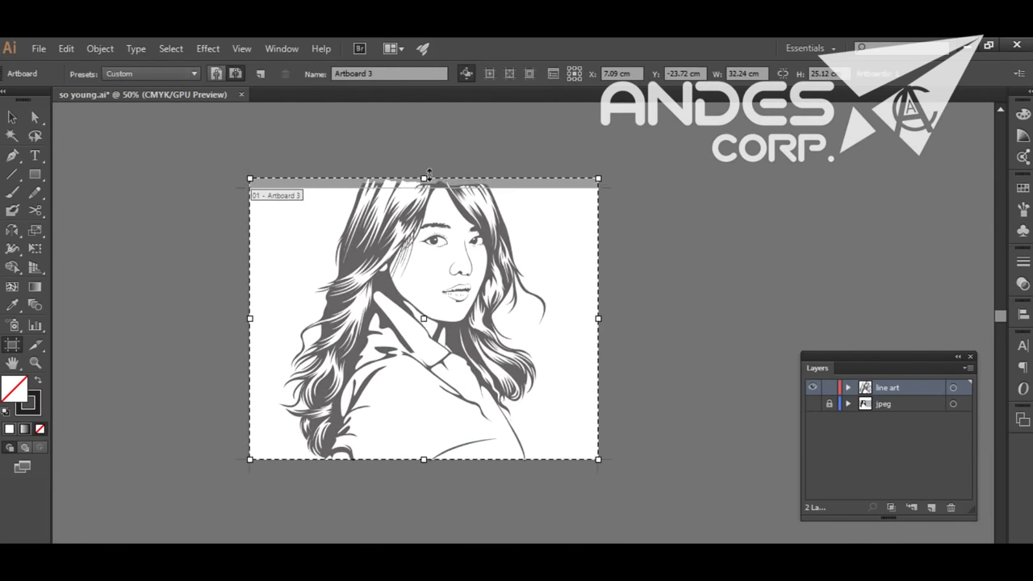
left_click_drag(425, 183, 425, 182)
left_click_drag(253, 339, 271, 339)
key("v")
left_click_drag(391, 160, 552, 311)
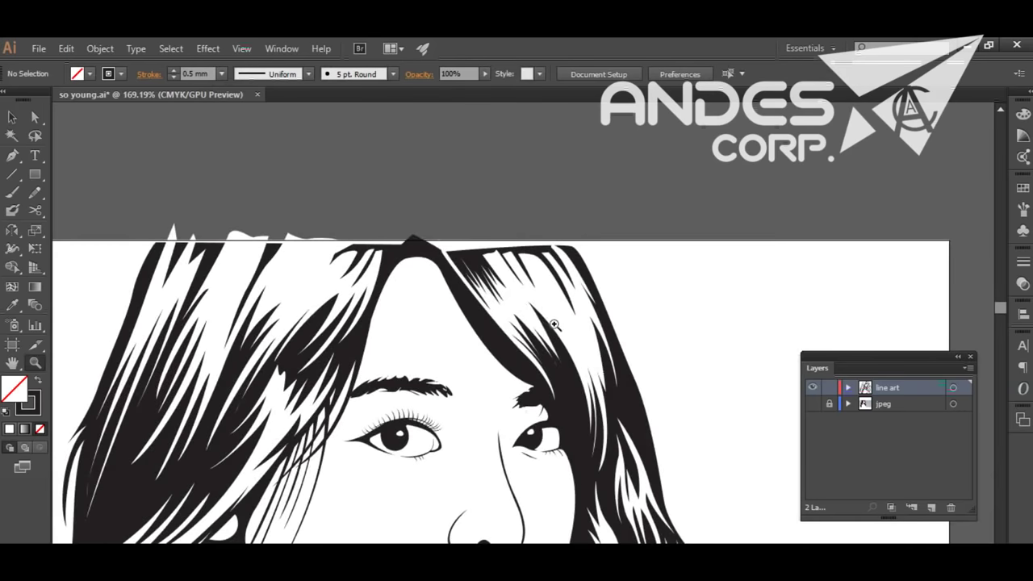
Lower the artboard's top edge and raise the hair shape's corner above it.
left_click(12, 345)
mouse_move(403, 241)
left_mouse_down()
mouse_move(397, 251)
mouse_move(397, 242)
mouse_move(457, 321)
left_mouse_up()
key("Escape")
key("z")
left_click_drag(307, 293, 290, 260)
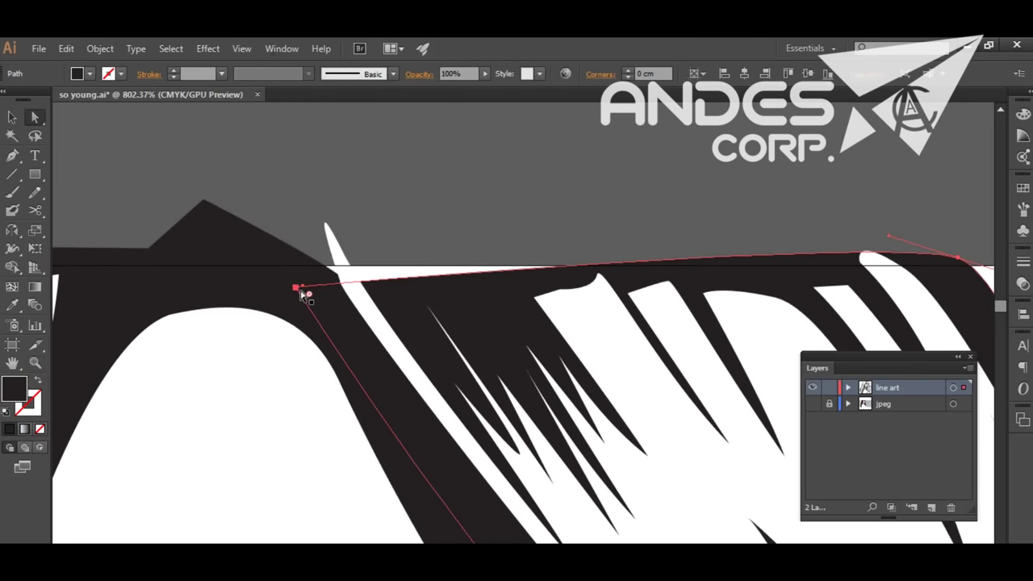
left_click(420, 218)
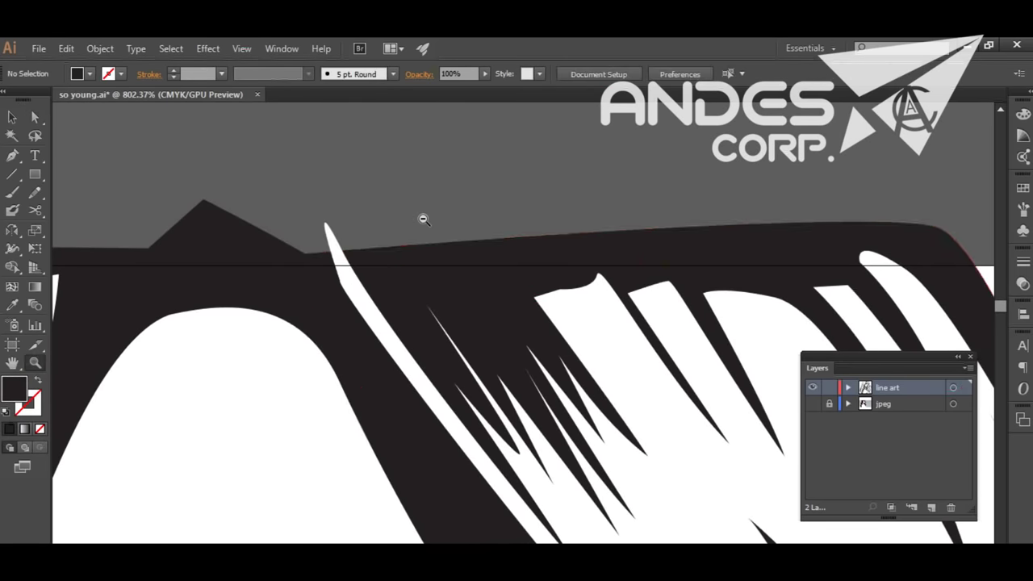
Nudge the artboard's top edge up against the hair and select the top hair path.
key("z")
left_click(623, 457, "alt")
key("shift+o")
left_click_drag(539, 303, 539, 296)
key("a")
left_click(589, 288)
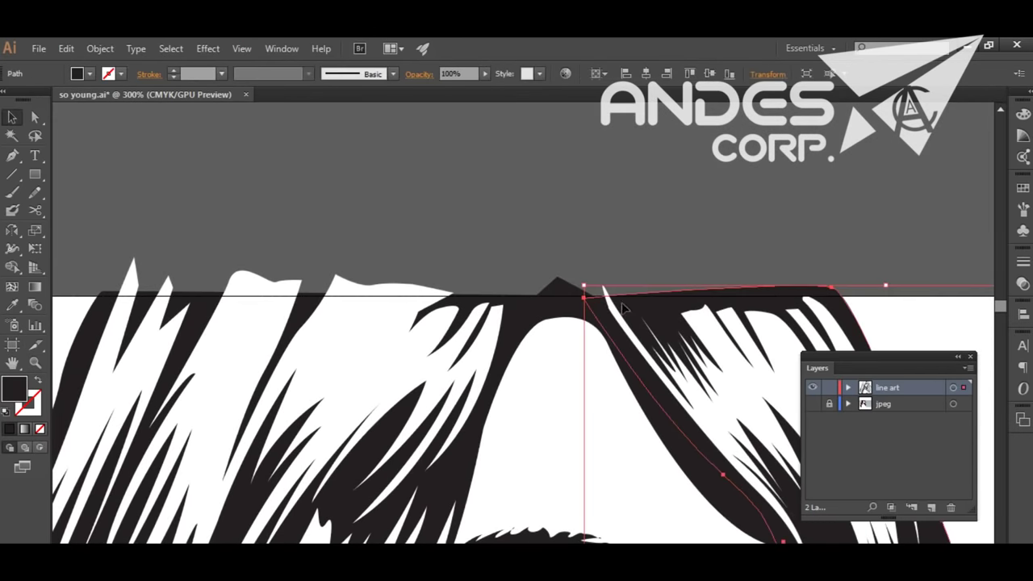
Fit the 25.4 cm tall artboard in view and show the portrait full screen.
key("z")
left_click(494, 289, "alt")
key("ctrl+0")
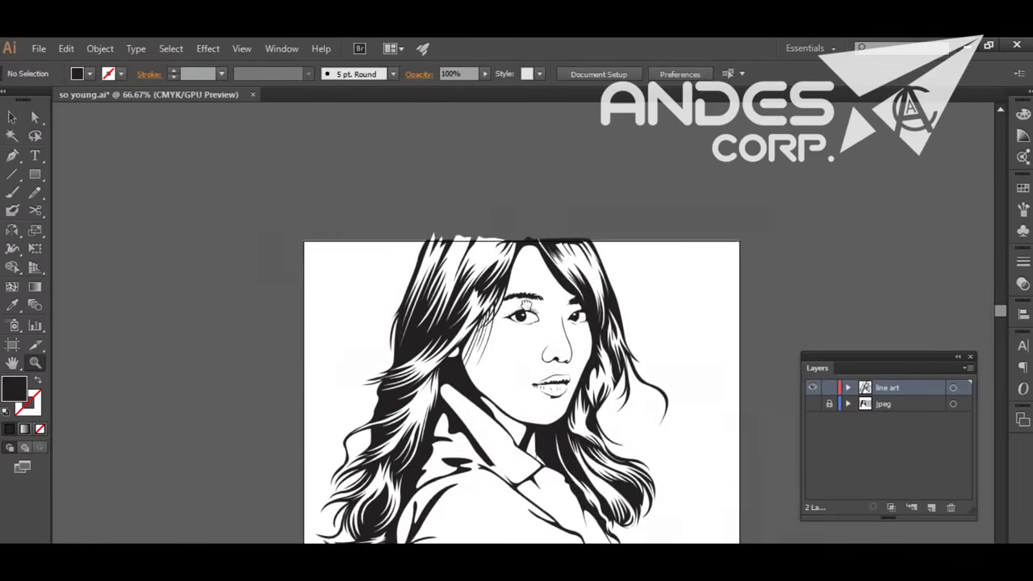
key("f")
left_click(557, 337)
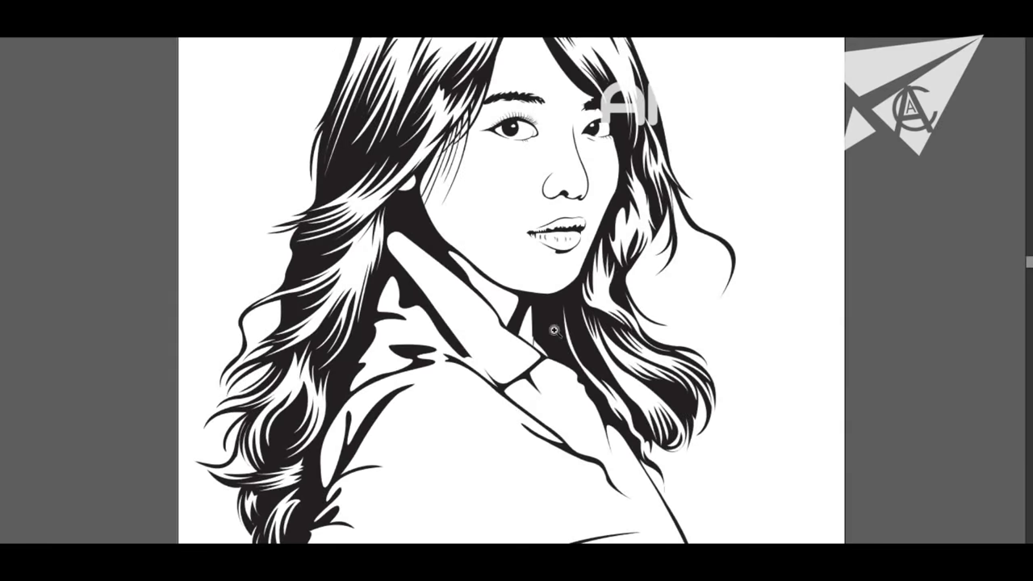